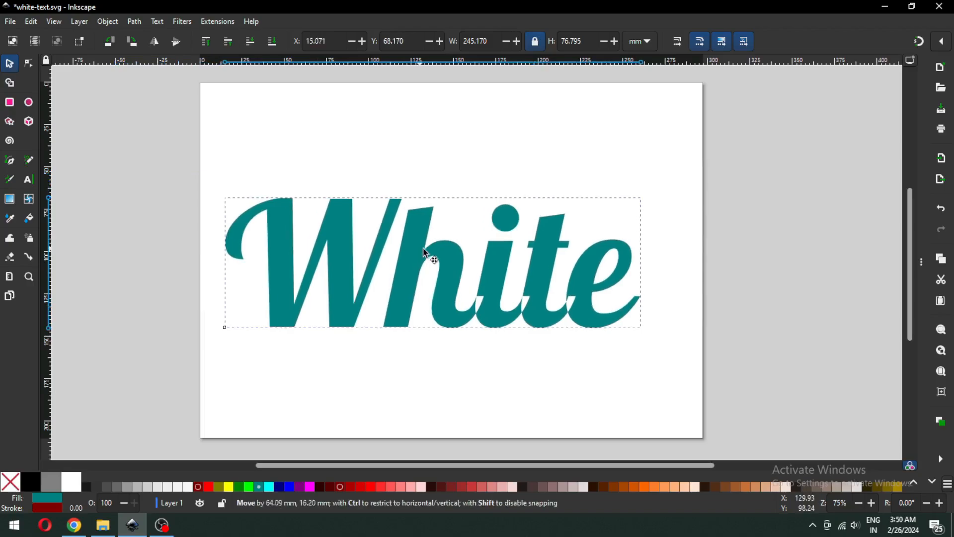
# Step: Scale the White text down to about 202 mm wide and position it near the middle of the page
pyautogui.click(642, 328)
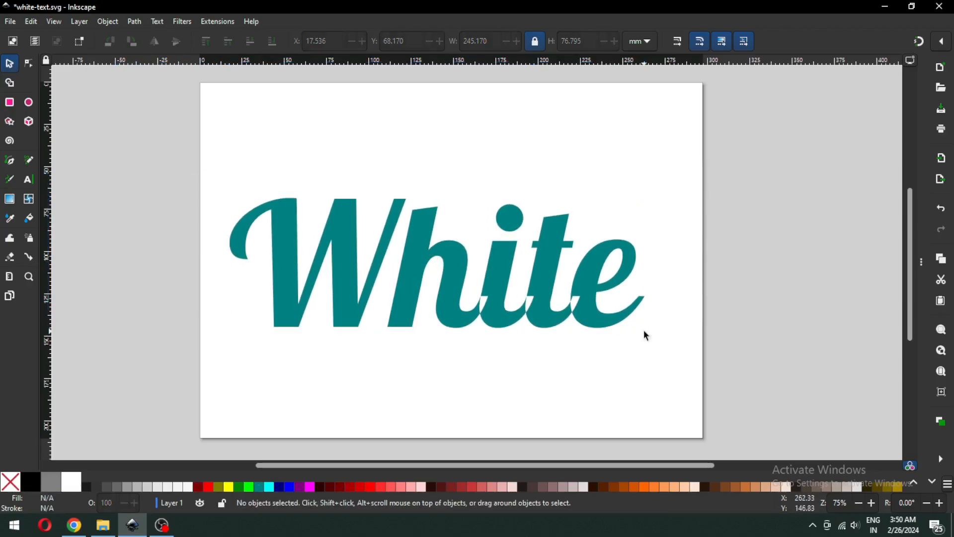
pyautogui.click(617, 315)
pyautogui.moveTo(651, 334); pyautogui.dragTo(632, 320)
pyautogui.moveTo(496, 271); pyautogui.dragTo(494, 257)
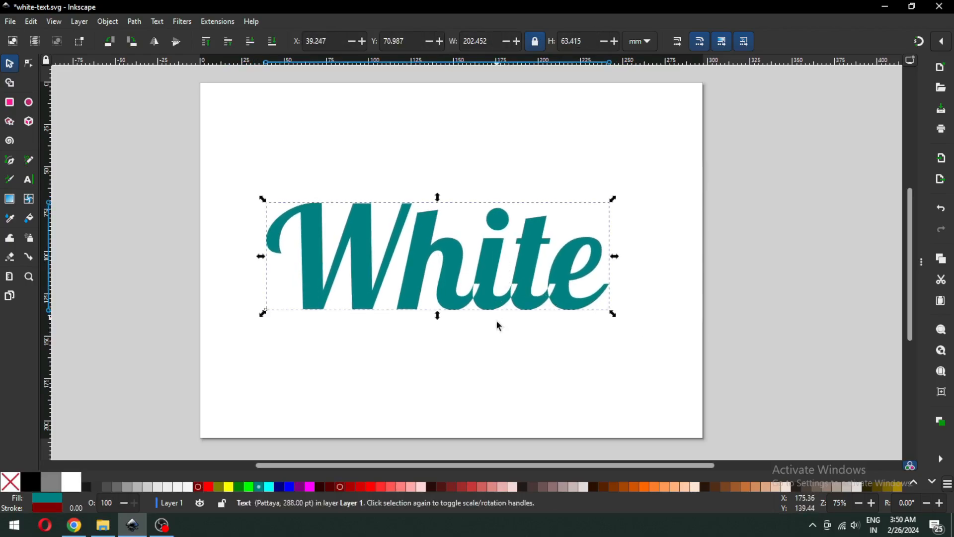
# Step: Fracture the White text into separate pieces and delete the filled piece inside the letter e
pyautogui.click(134, 23)
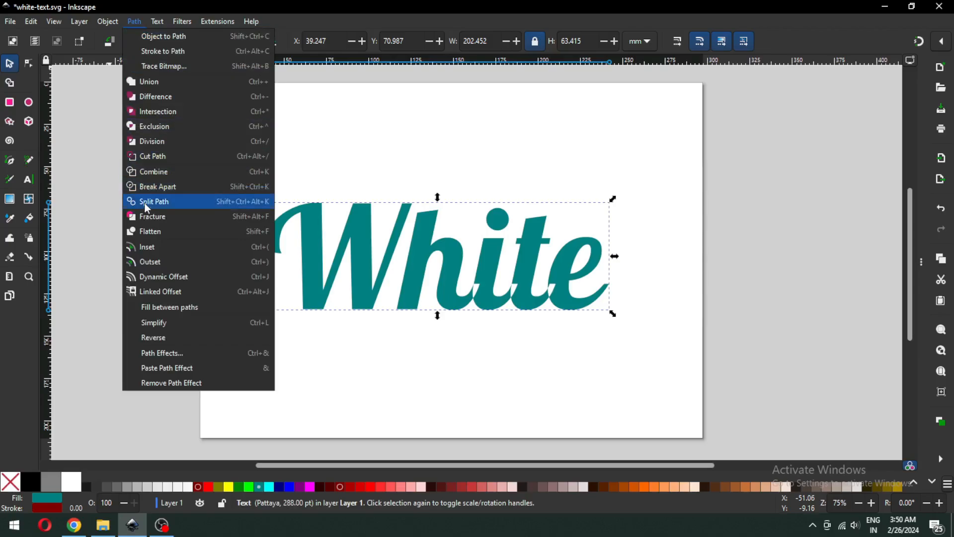
pyautogui.click(166, 219)
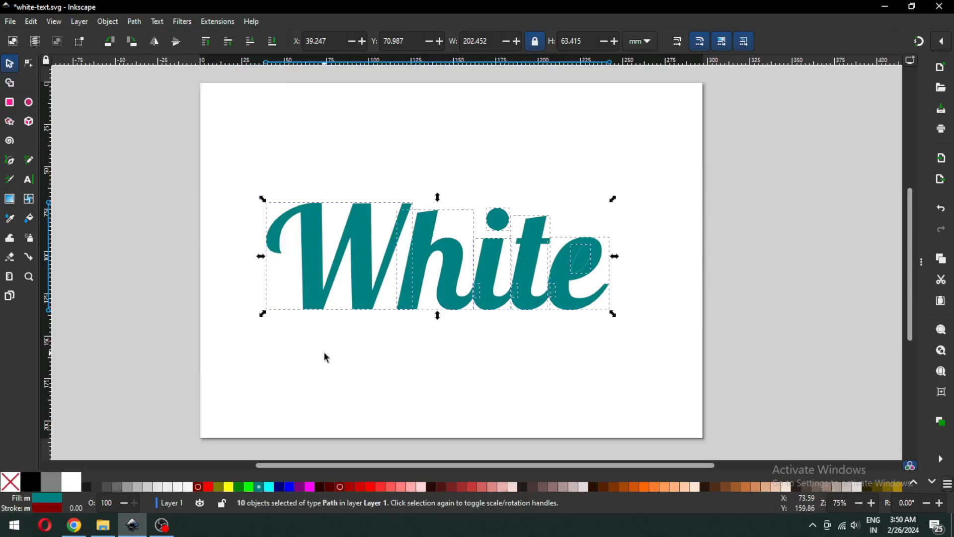
pyautogui.click(414, 354)
pyautogui.moveTo(622, 217); pyautogui.dragTo(569, 286)
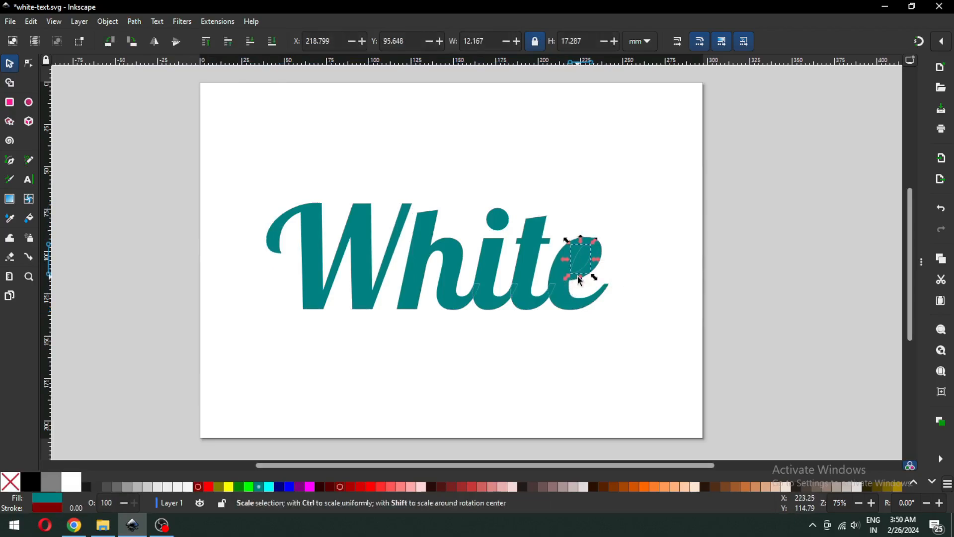
pyautogui.press('Escape')
# Step: Unite all the pieces of the word White into a single path with Union
pyautogui.moveTo(649, 347); pyautogui.dragTo(249, 180)
pyautogui.click(134, 22)
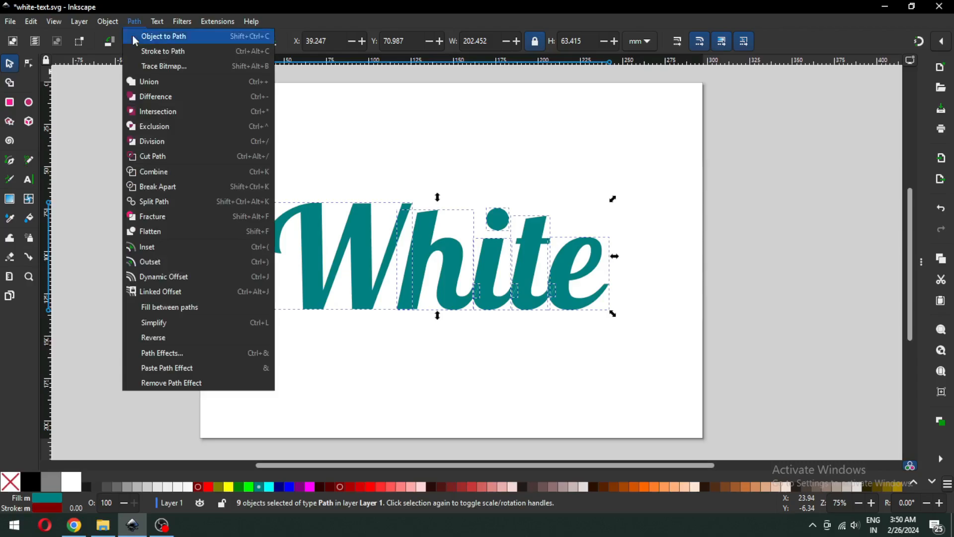
pyautogui.click(202, 83)
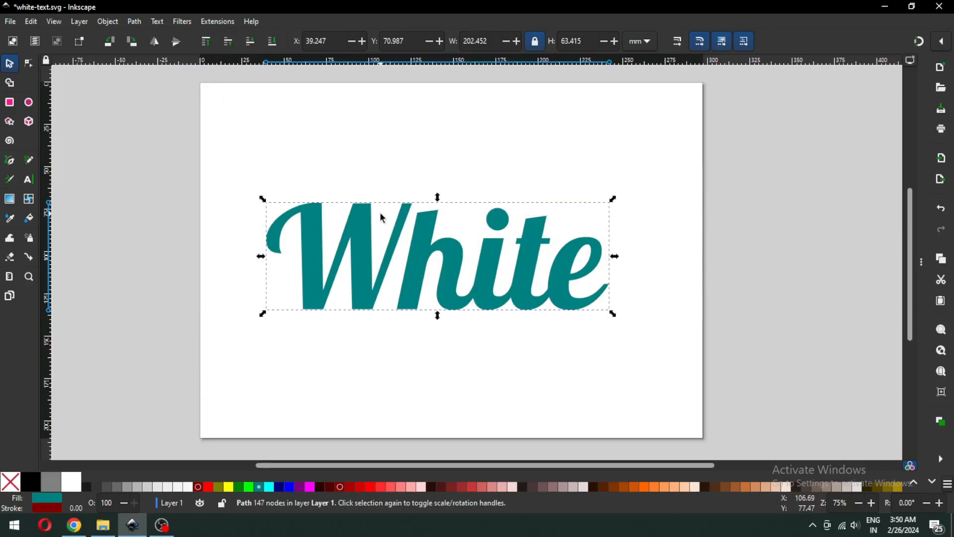
# Step: Duplicate the teal White path and fill the copy with navy blue
pyautogui.rightClick(426, 261)
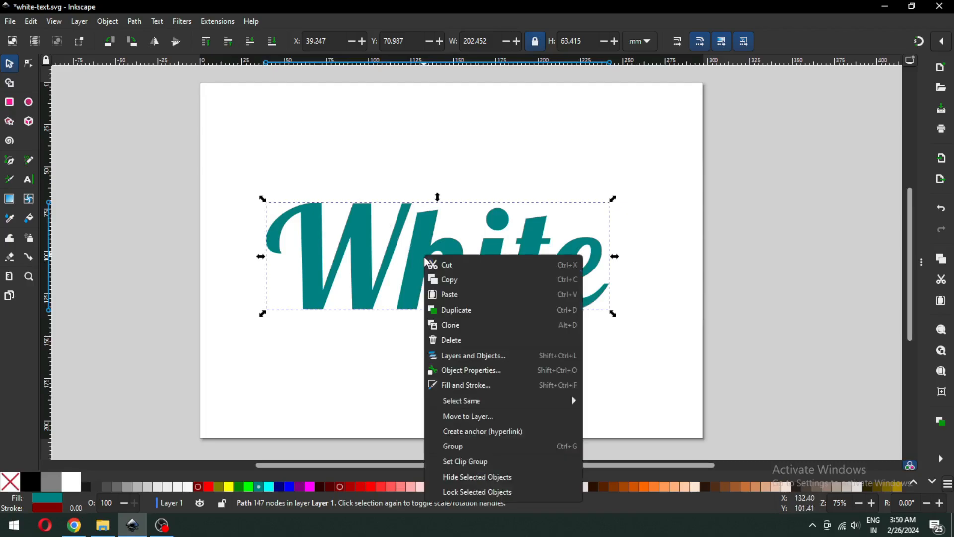
pyautogui.click(454, 314)
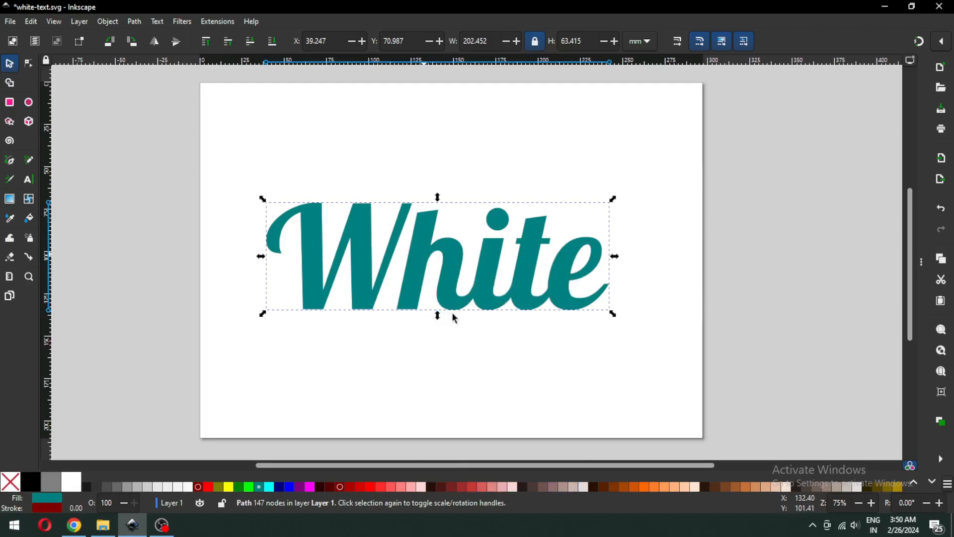
pyautogui.click(281, 486)
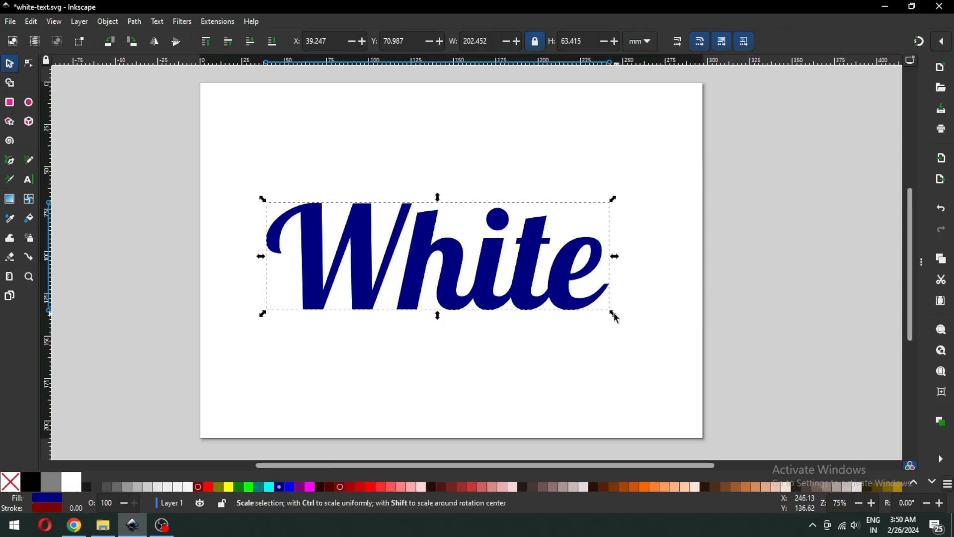
# Step: Shrink the navy copy about its centre to about 196 mm wide and lower it to the bottom, behind the teal word
pyautogui.moveTo(613, 314); pyautogui.dragTo(609, 311)
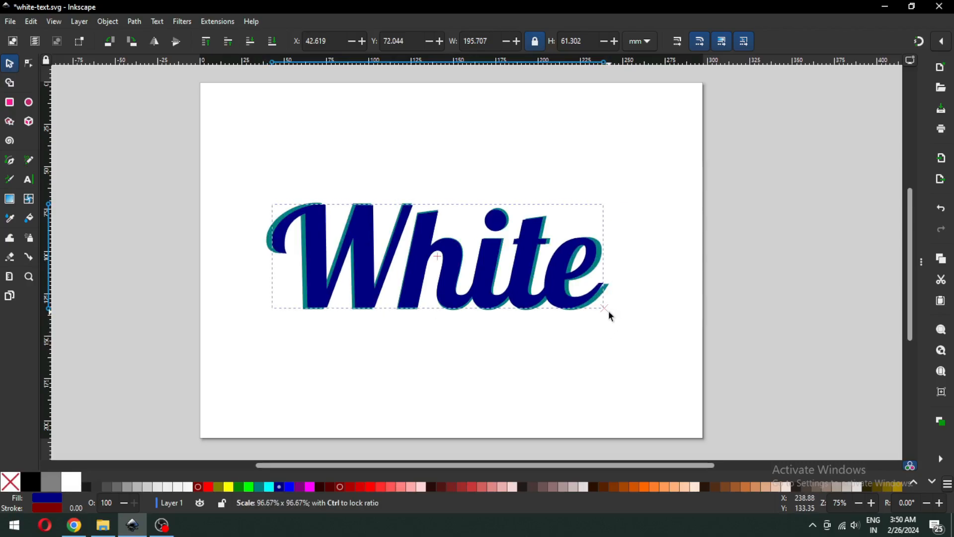
pyautogui.moveTo(608, 311); pyautogui.dragTo(609, 312)
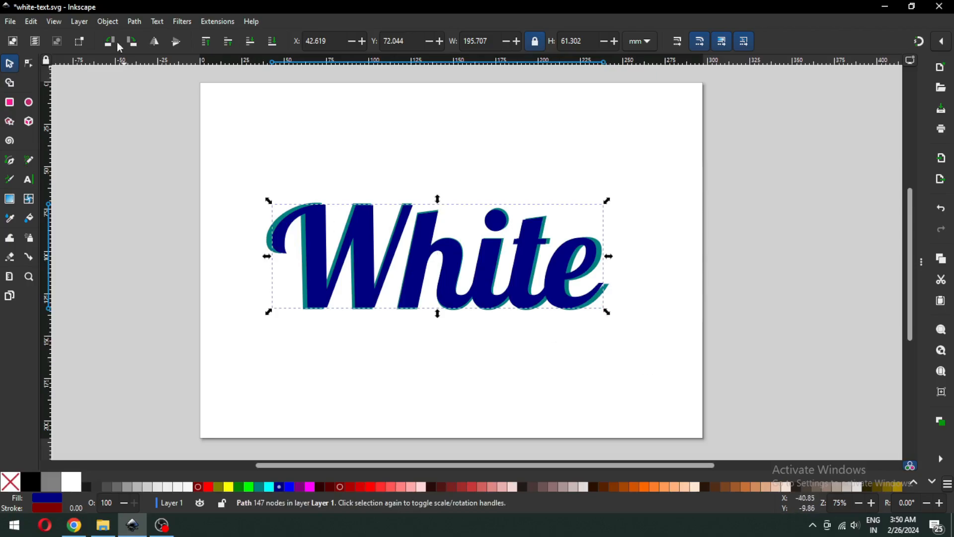
pyautogui.click(108, 21)
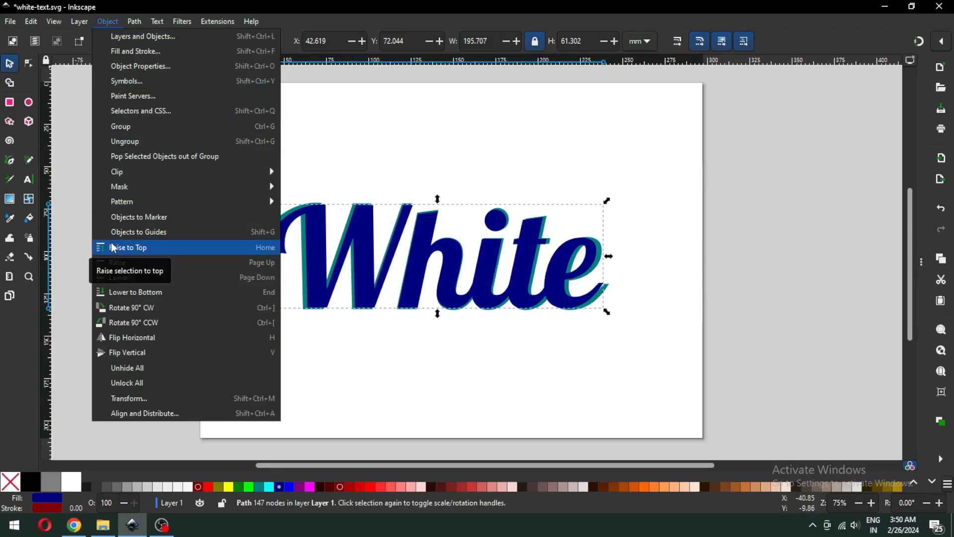
pyautogui.click(142, 293)
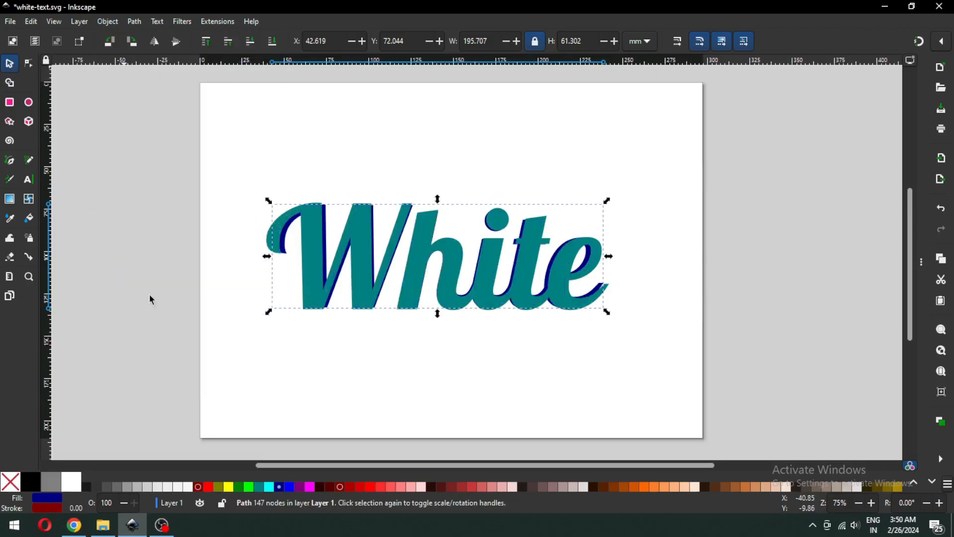
# Step: Save the document
pyautogui.press('z')
pyautogui.moveTo(232, 170); pyautogui.dragTo(665, 364)
pyautogui.hotkey('ctrl', 's')
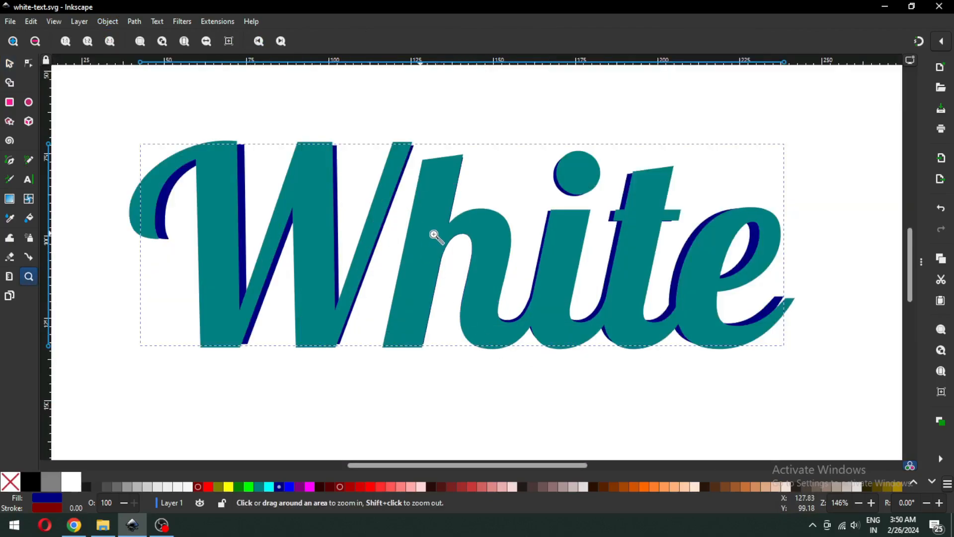
# Step: Extrude between the teal and navy White paths in Follow curves mode, combining lines to a single path and with live preview enabled
pyautogui.click(9, 63)
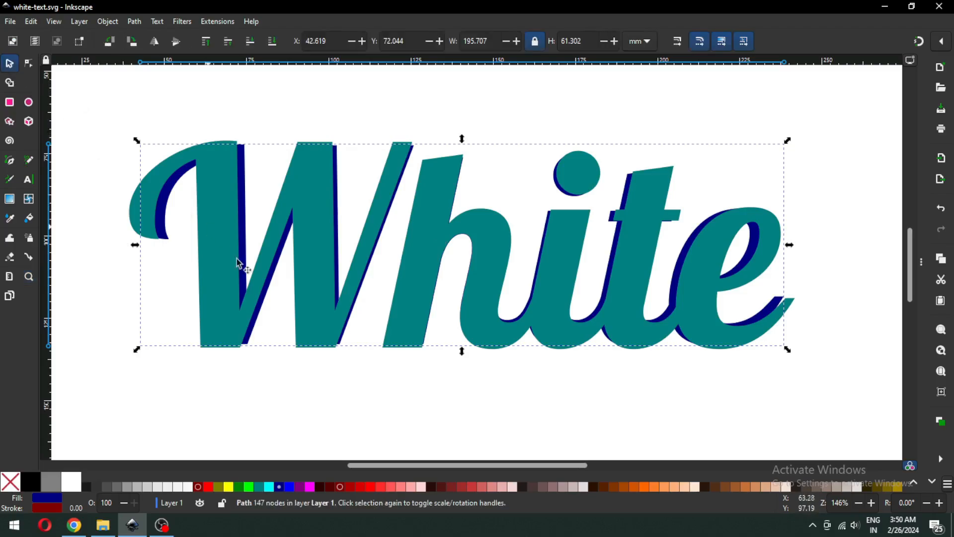
pyautogui.click(247, 378)
pyautogui.click(216, 328)
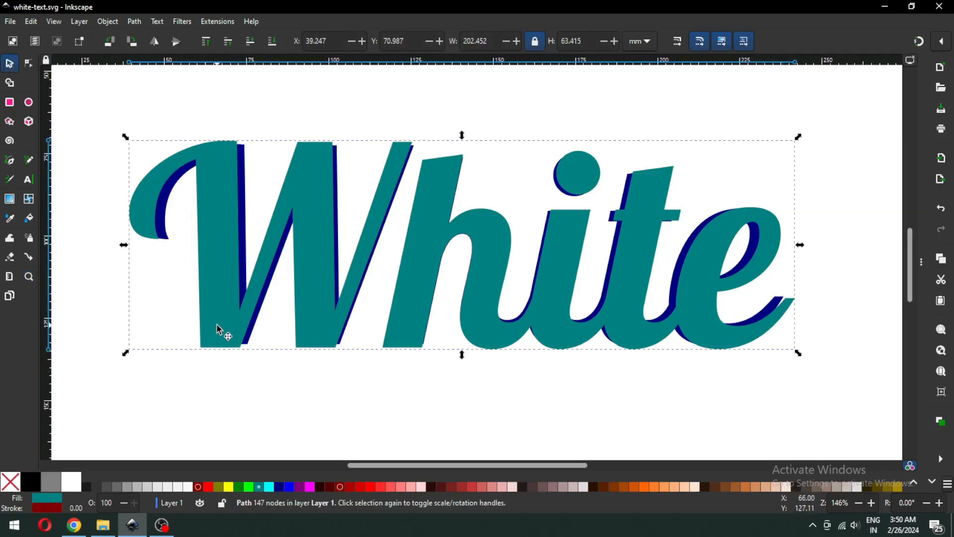
pyautogui.keyDown('shift'); pyautogui.click(245, 157); pyautogui.keyUp('shift')
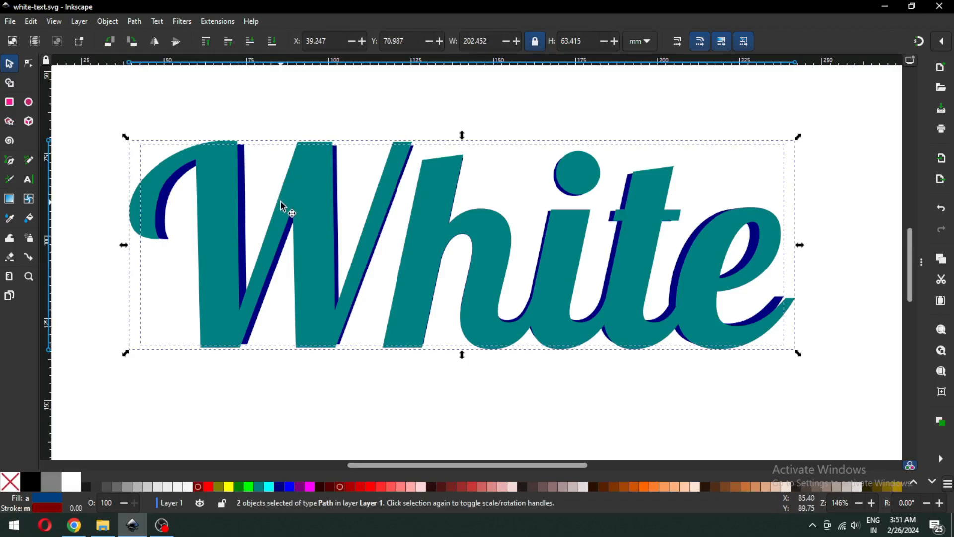
pyautogui.click(213, 23)
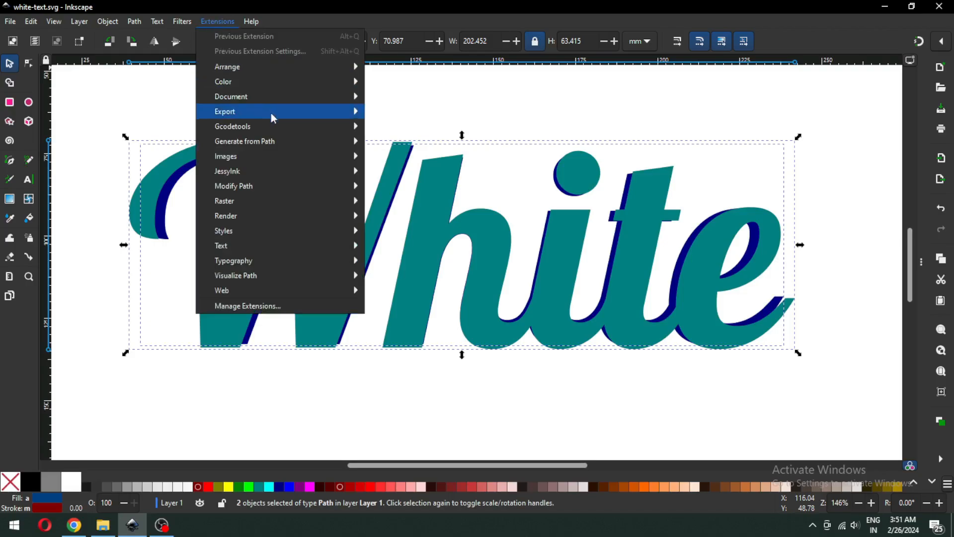
pyautogui.moveTo(347, 141)
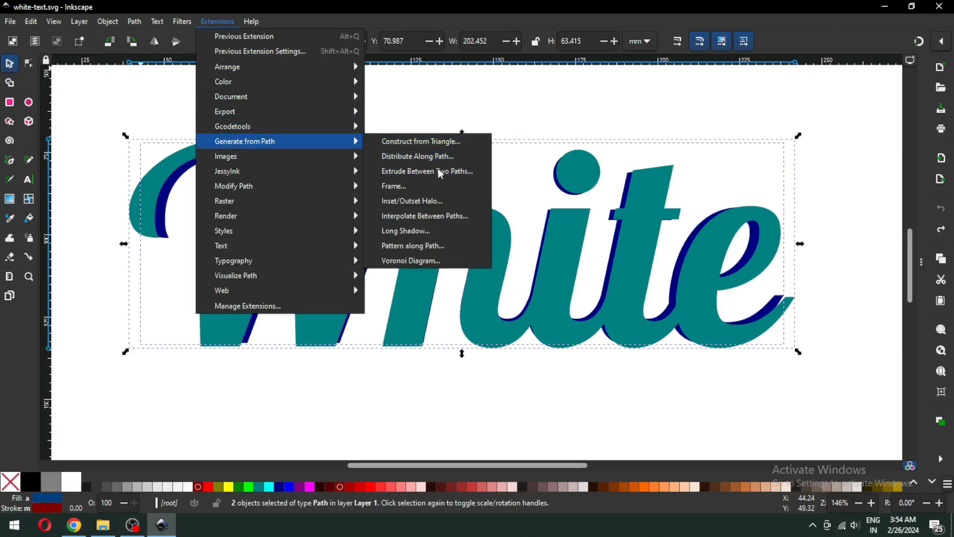
pyautogui.click(460, 178)
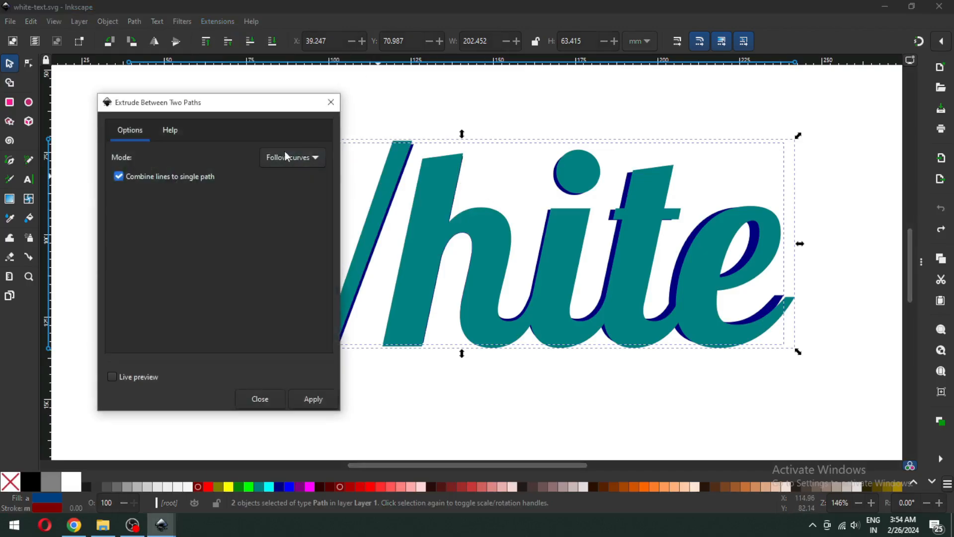
pyautogui.moveTo(235, 105); pyautogui.dragTo(481, 105)
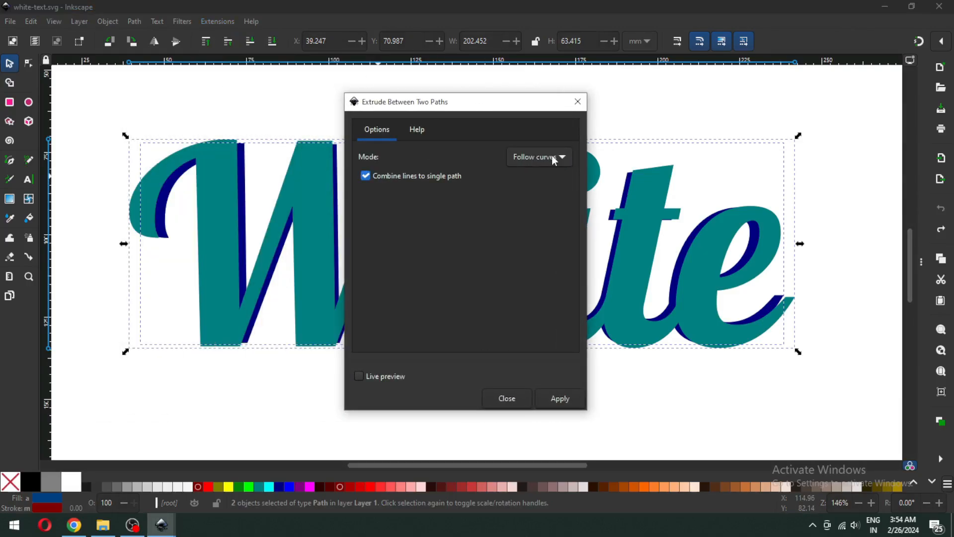
pyautogui.click(542, 157)
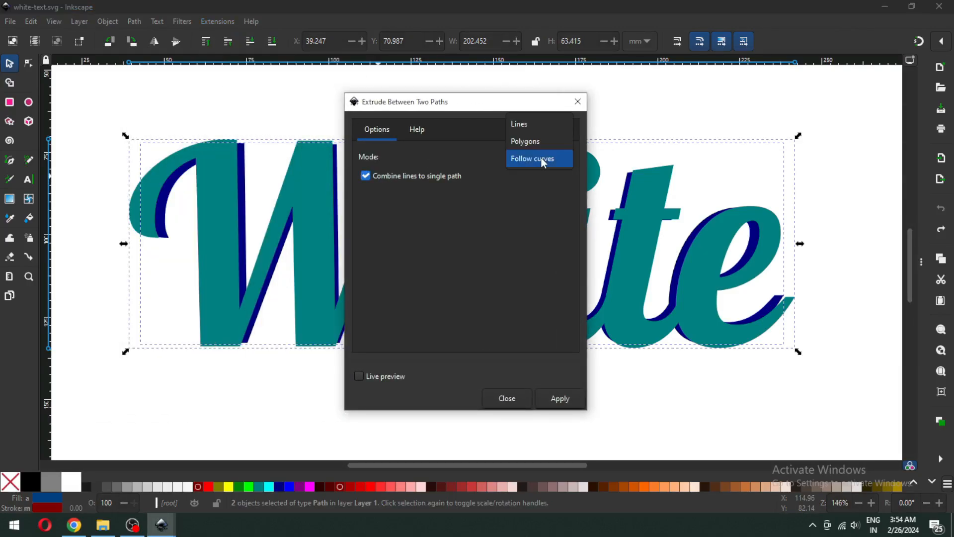
pyautogui.click(543, 160)
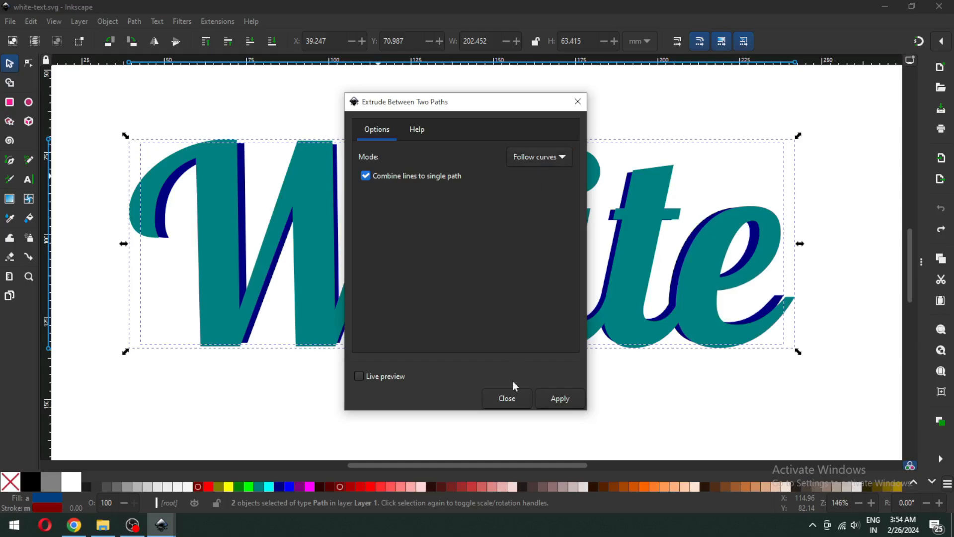
pyautogui.click(381, 379)
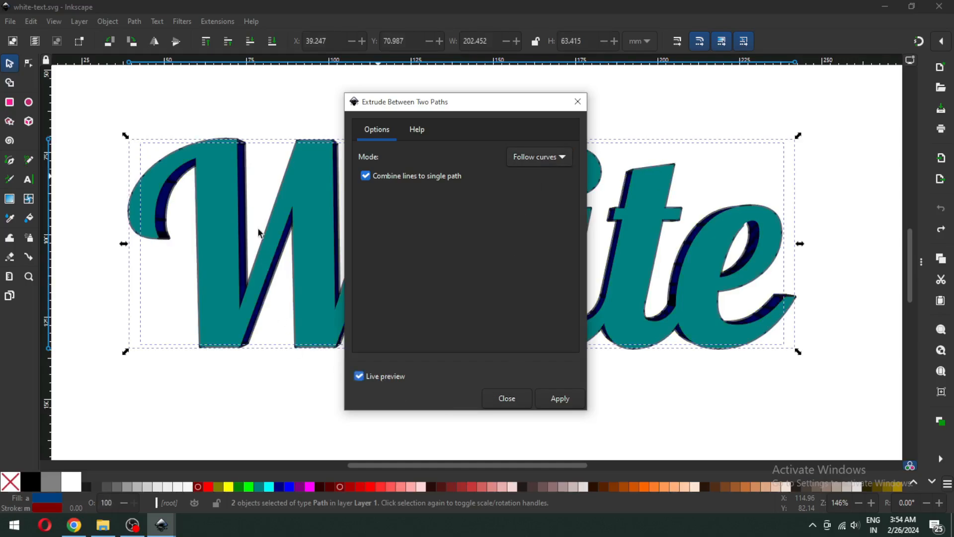
pyautogui.click(559, 398)
pyautogui.click(506, 398)
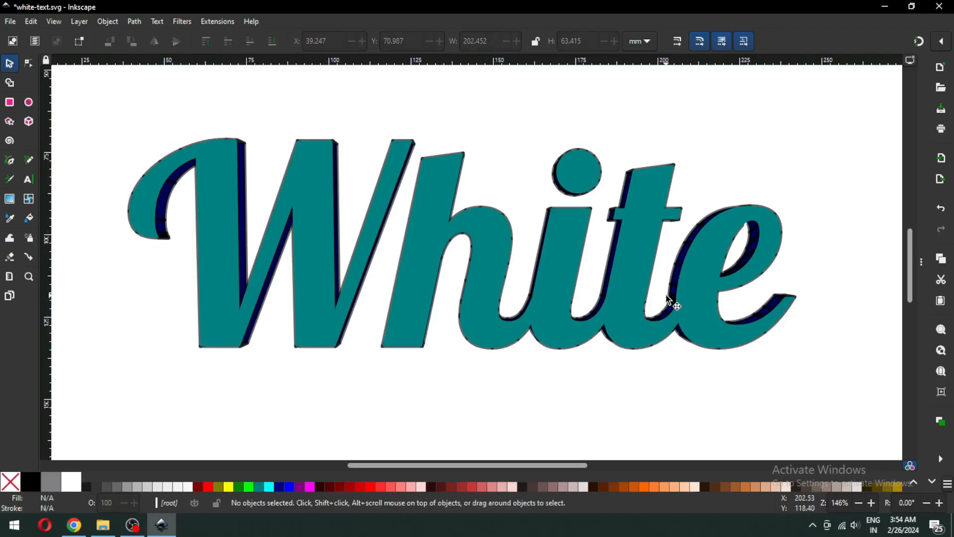
# Step: Try moving the extrusion group down and away from the teal and navy words, and undo the move
pyautogui.click(627, 311)
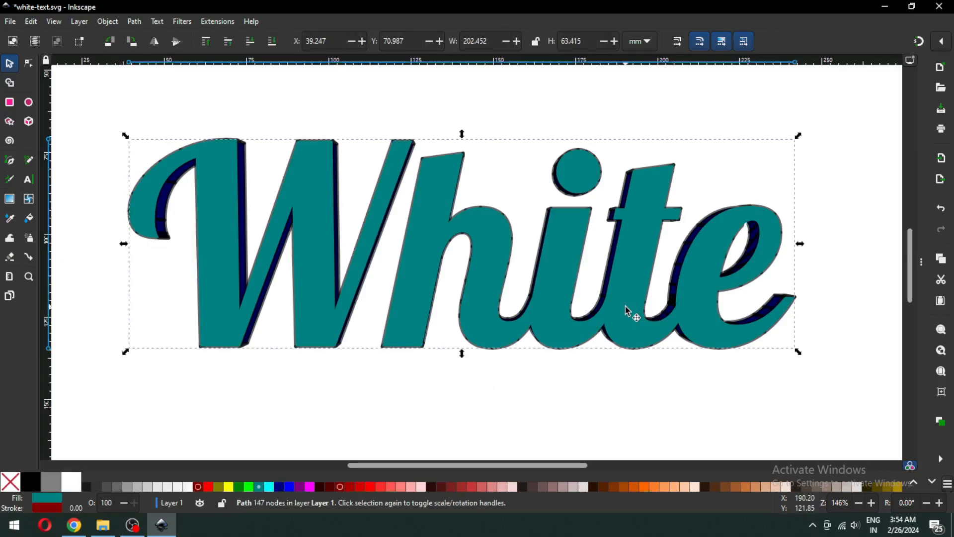
pyautogui.click(603, 293)
pyautogui.moveTo(603, 293); pyautogui.dragTo(535, 383)
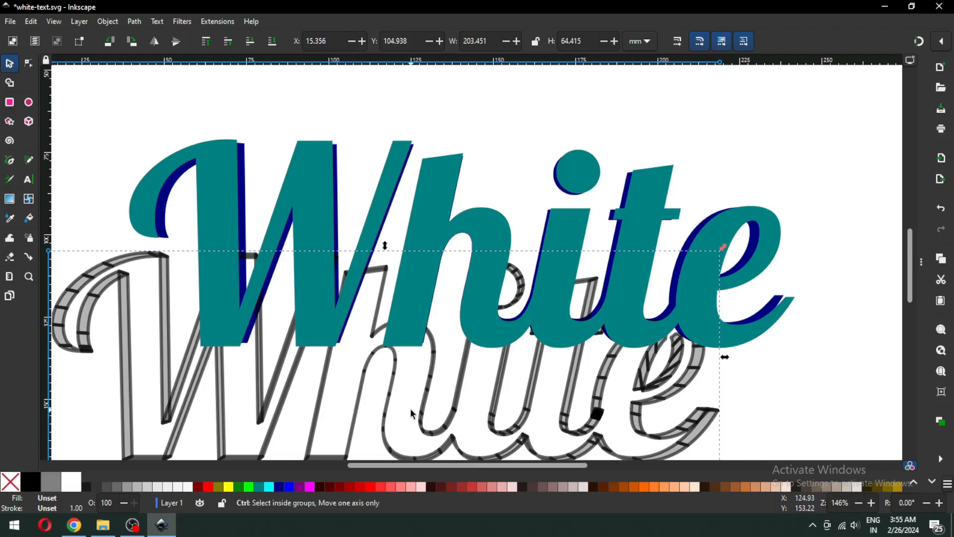
pyautogui.hotkey('ctrl', 'z')
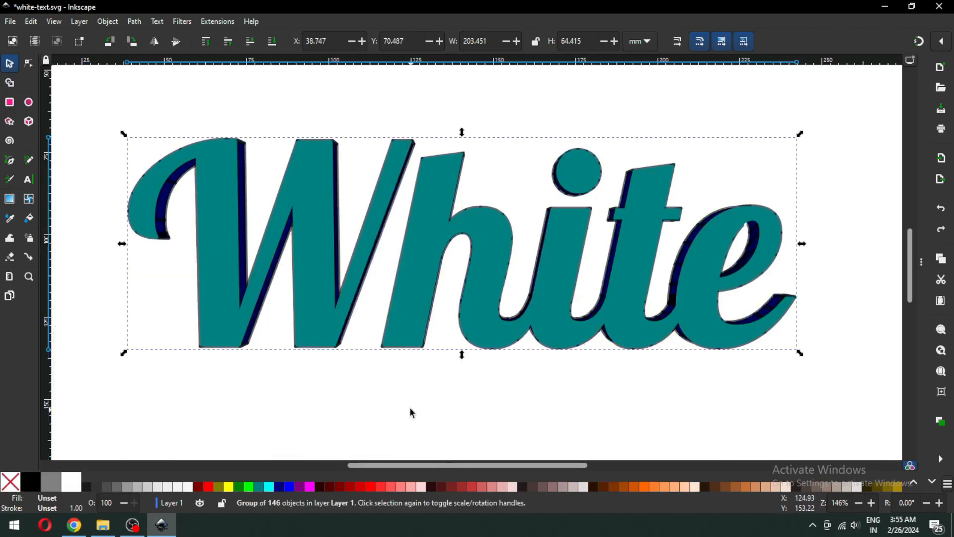
# Step: Move the teal word together with the extrusion group about 37 mm straight down, off the navy word
pyautogui.keyDown('shift'); pyautogui.click(226, 313); pyautogui.keyUp('shift')
pyautogui.press('-')
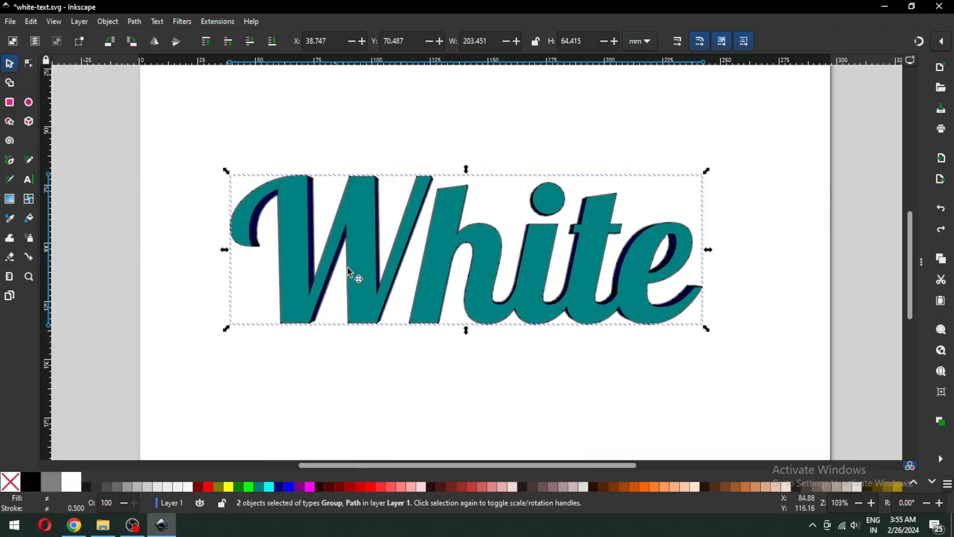
pyautogui.moveTo(367, 213); pyautogui.dragTo(355, 308)
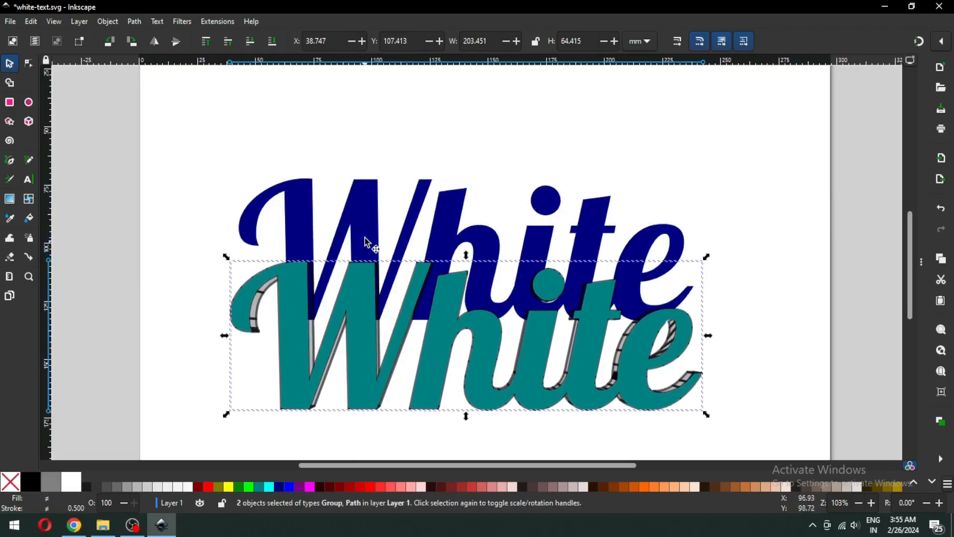
# Step: Save the document and move the navy word about 18.5 mm straight up, away from the teal word
pyautogui.click(366, 230)
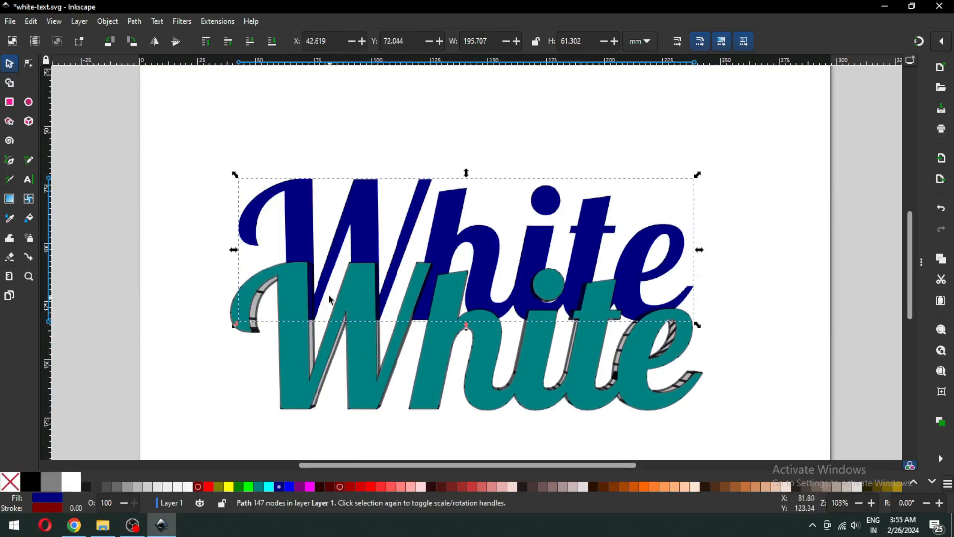
pyautogui.press('z')
pyautogui.moveTo(150, 224); pyautogui.dragTo(737, 441)
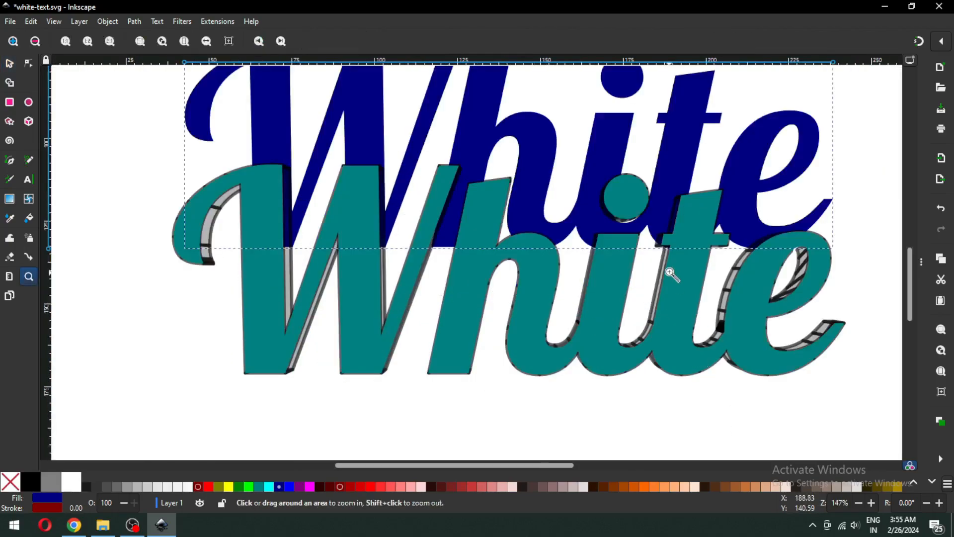
pyautogui.hotkey('ctrl', 's')
pyautogui.click(10, 64)
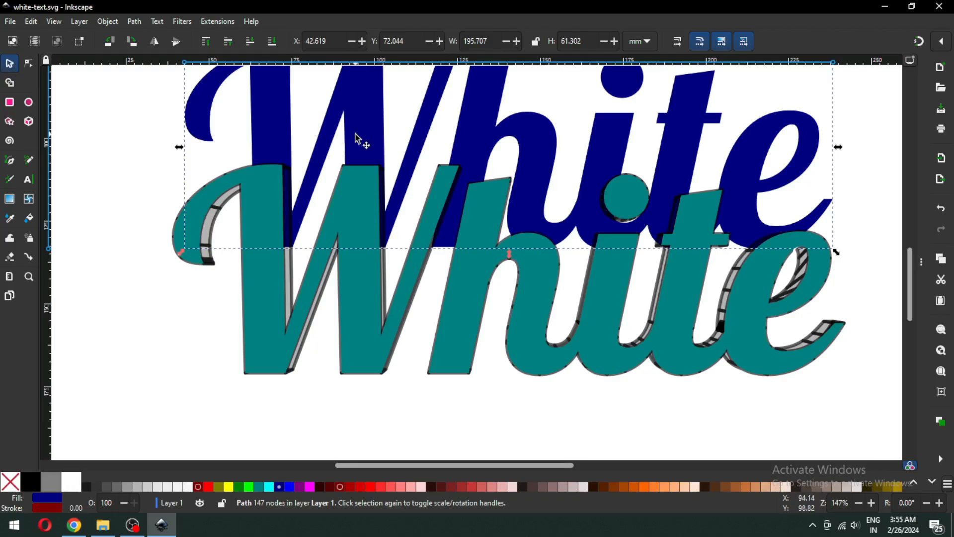
pyautogui.moveTo(367, 155); pyautogui.dragTo(368, 92)
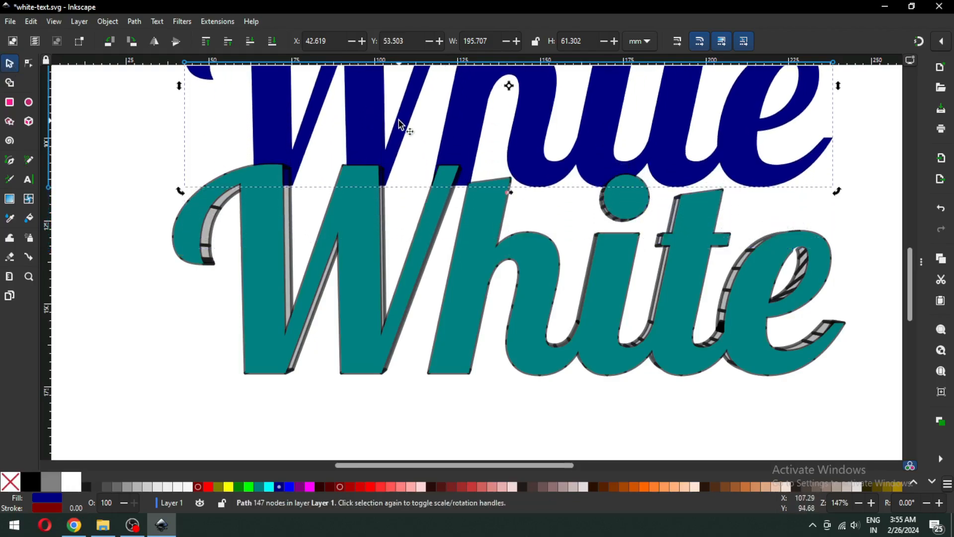
# Step: Move the navy word about 8.6 mm up, clear of the teal word, and remove the stroke from the extrusion group
pyautogui.moveTo(401, 124); pyautogui.dragTo(409, 96)
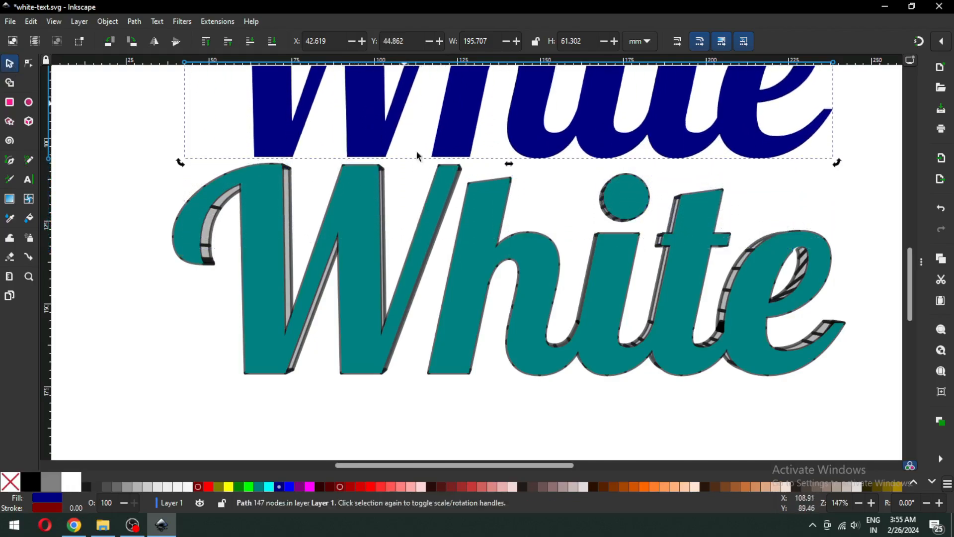
pyautogui.click(295, 180)
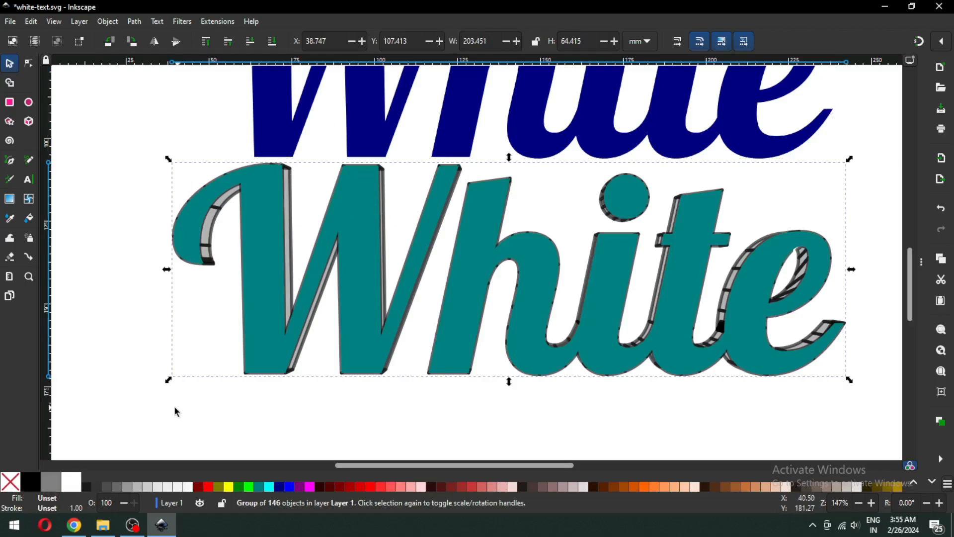
pyautogui.keyDown('shift'); pyautogui.click(13, 489); pyautogui.keyUp('shift')
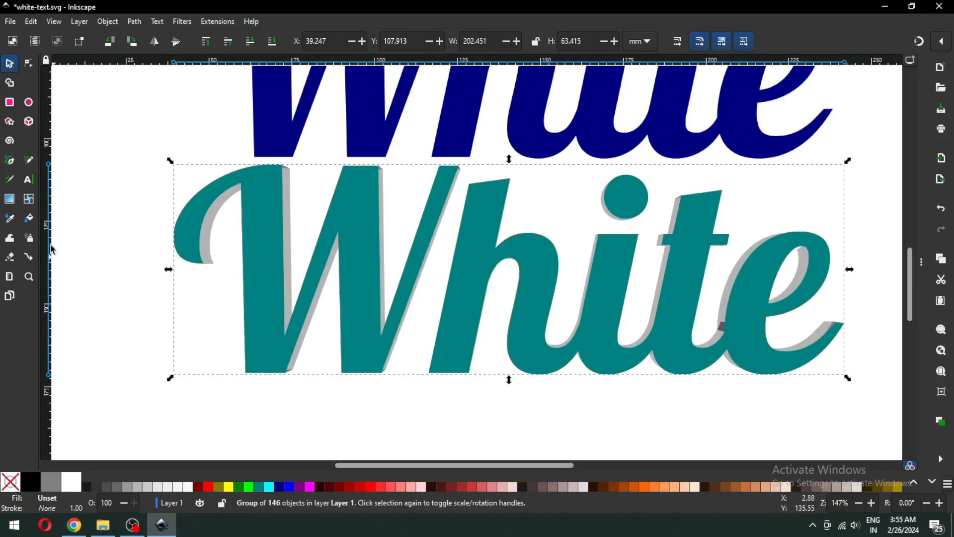
# Step: Ungroup and union the grey extrusion pieces into a single path, and save the document
pyautogui.click(131, 19)
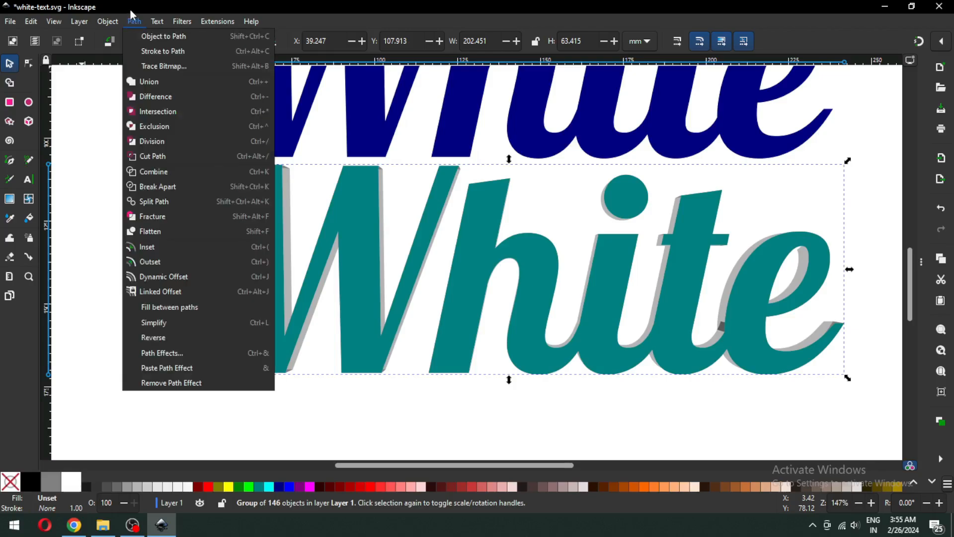
pyautogui.click(133, 23)
pyautogui.click(114, 16)
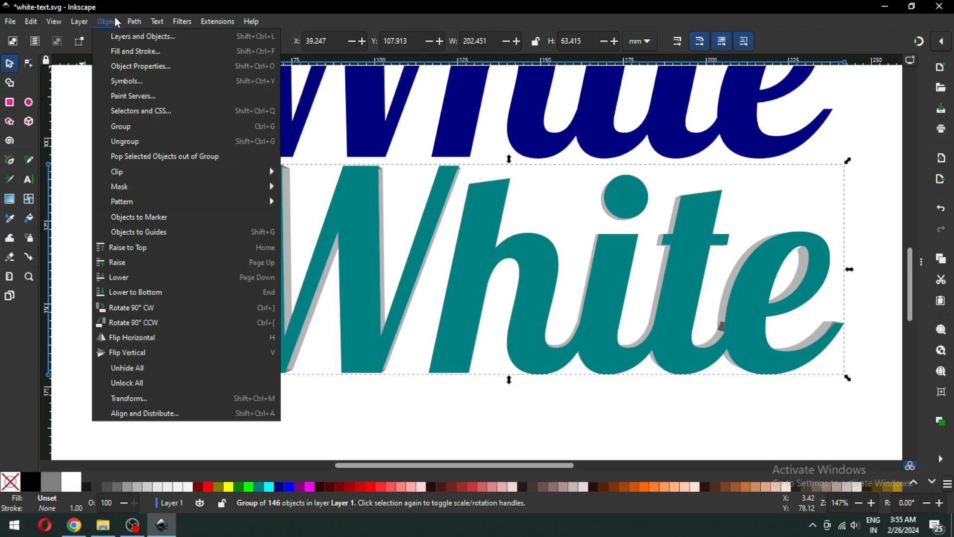
pyautogui.click(121, 142)
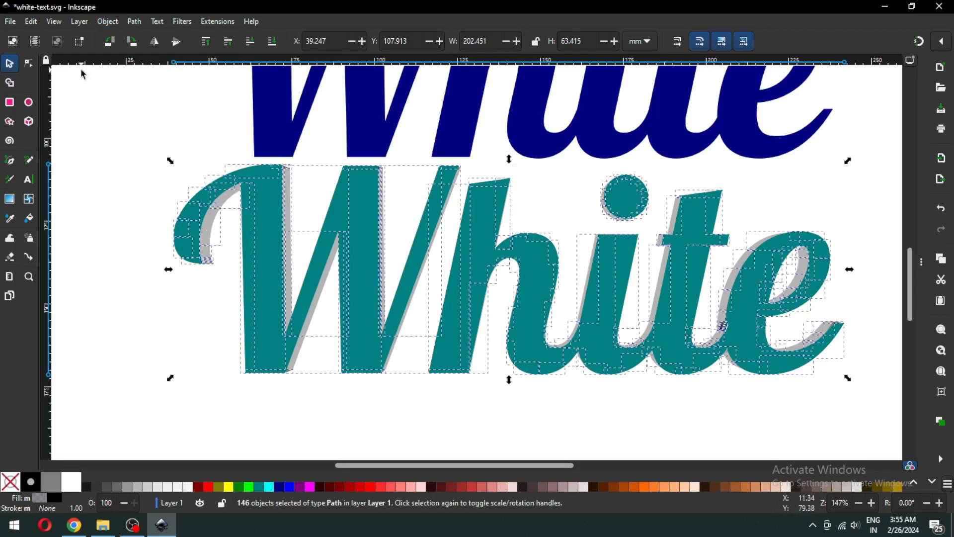
pyautogui.click(133, 22)
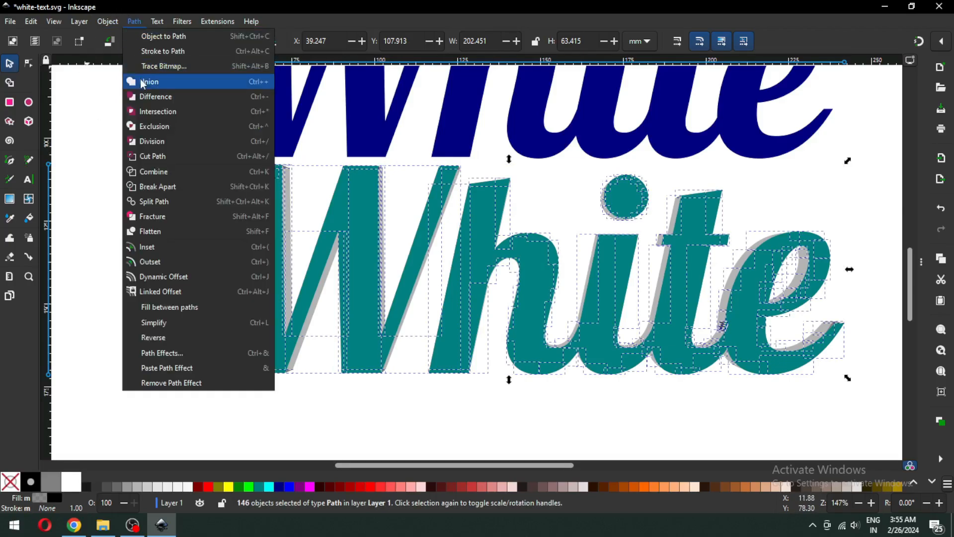
pyautogui.click(144, 82)
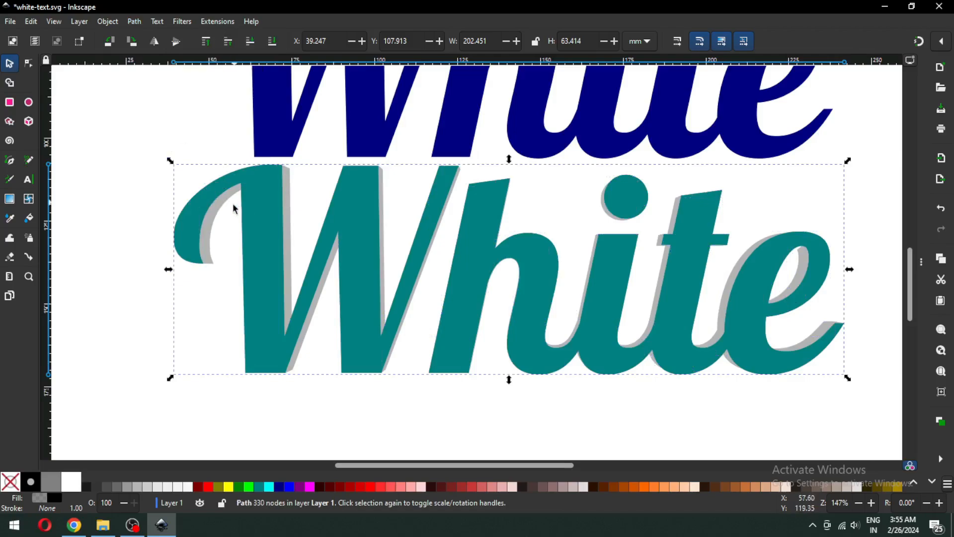
pyautogui.click(352, 413)
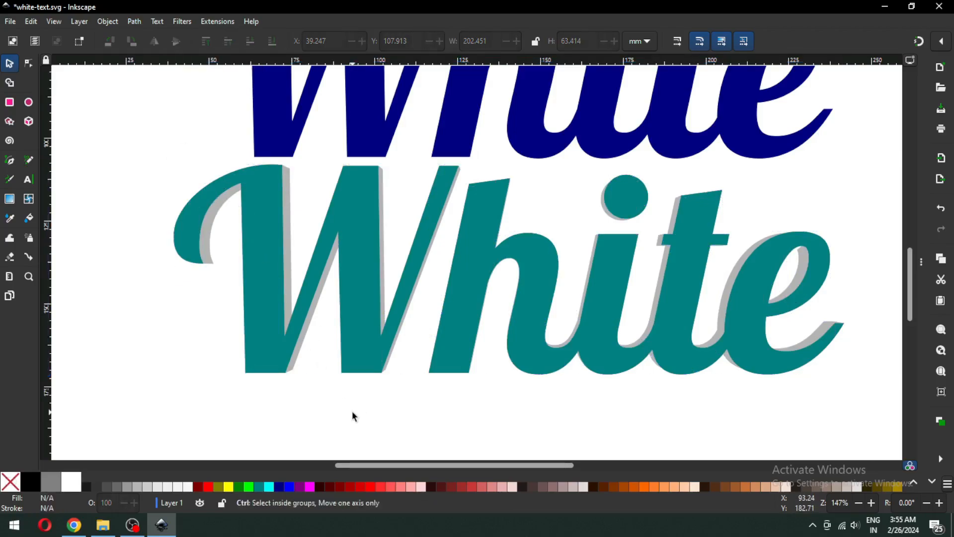
pyautogui.hotkey('ctrl', 's')
pyautogui.hotkey('ctrl', 's')
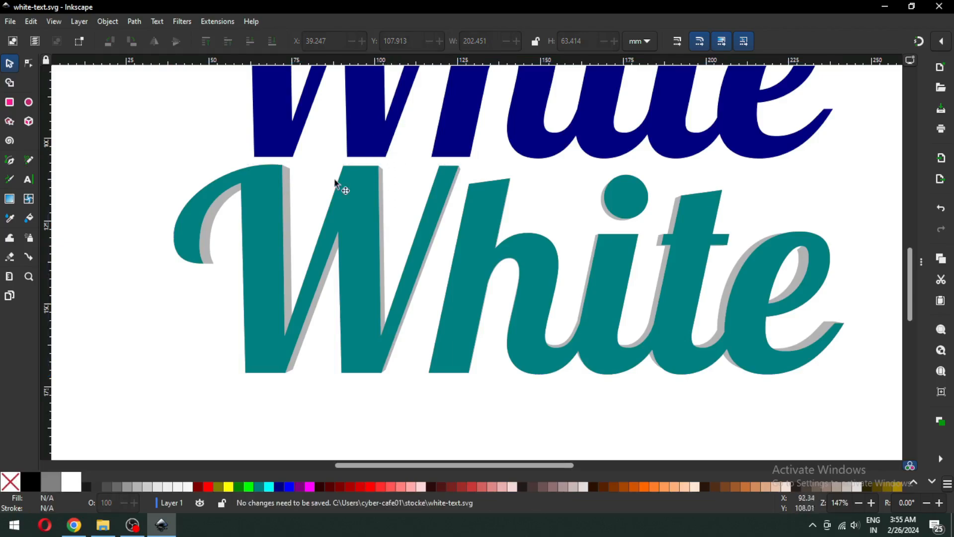
# Step: Give the teal word a flat black stroke and open its Fill and Stroke settings
pyautogui.click(267, 231)
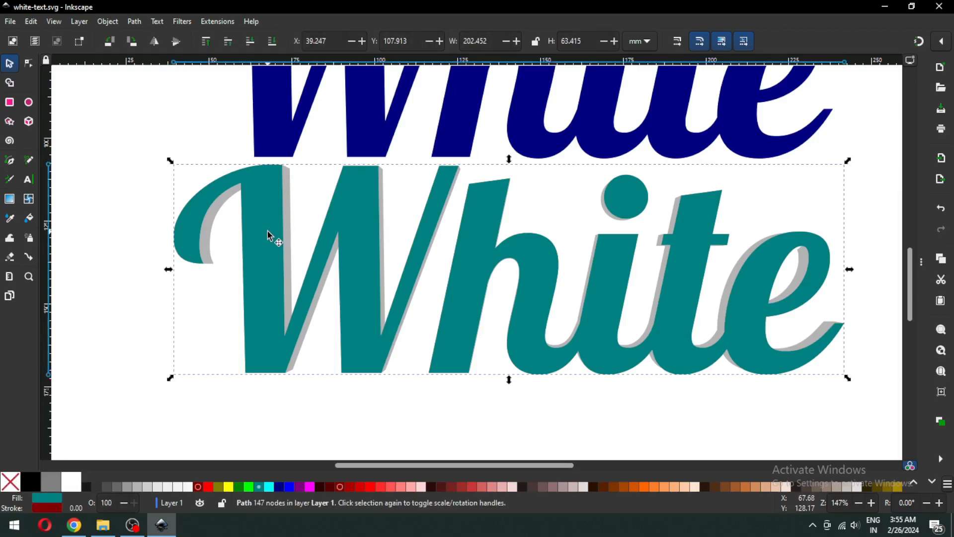
pyautogui.keyDown('shift'); pyautogui.click(30, 482); pyautogui.keyUp('shift')
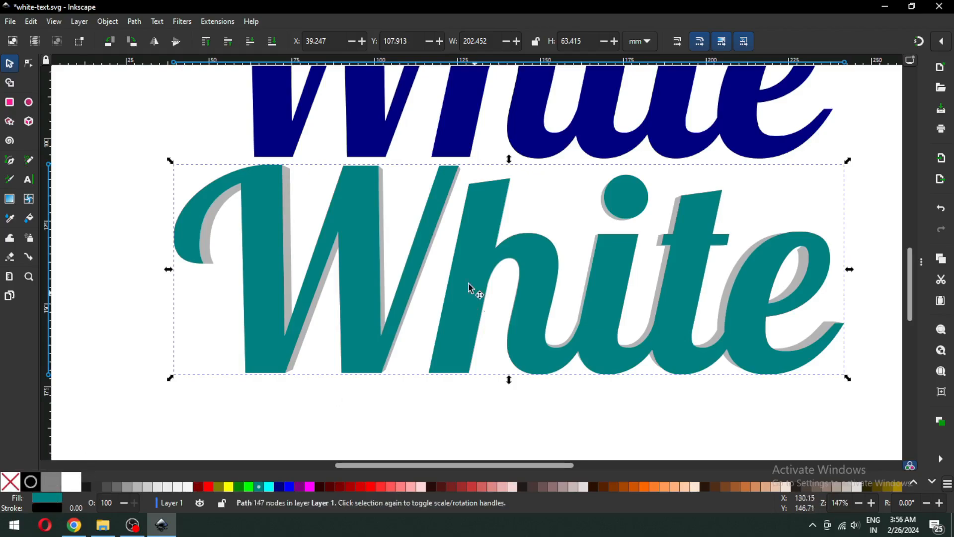
pyautogui.click(54, 505)
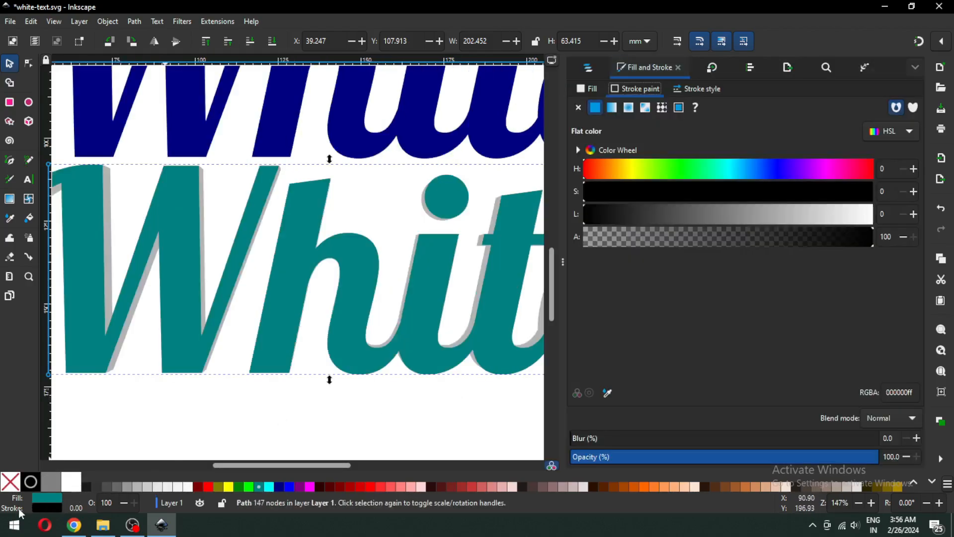
pyautogui.click(103, 21)
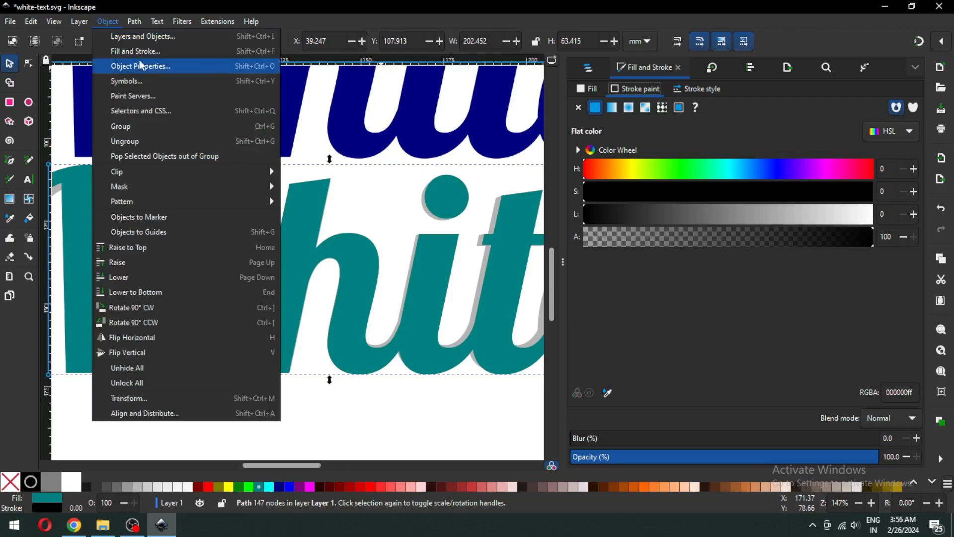
pyautogui.click(153, 56)
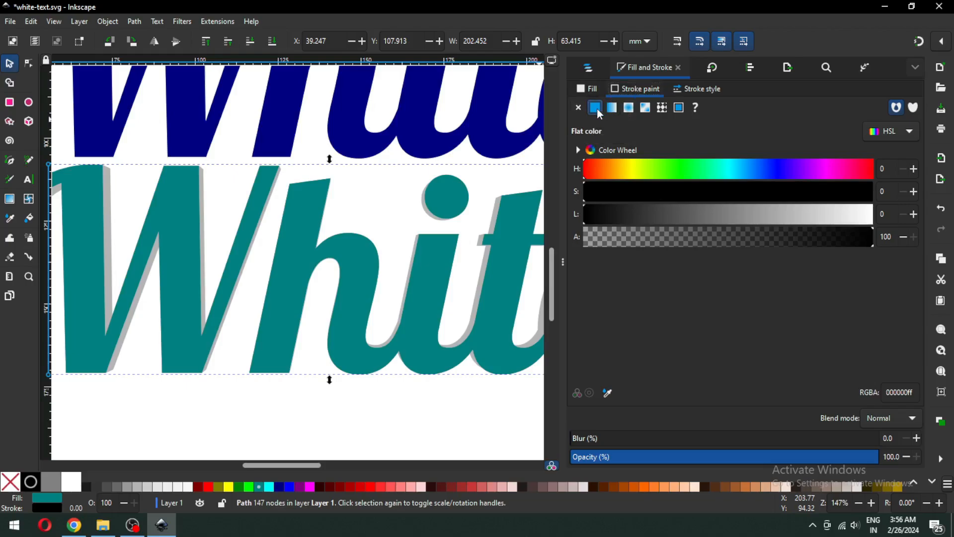
# Step: Try stroke widths of 2, 0.2 and 0.5 mm on the teal word
pyautogui.click(690, 92)
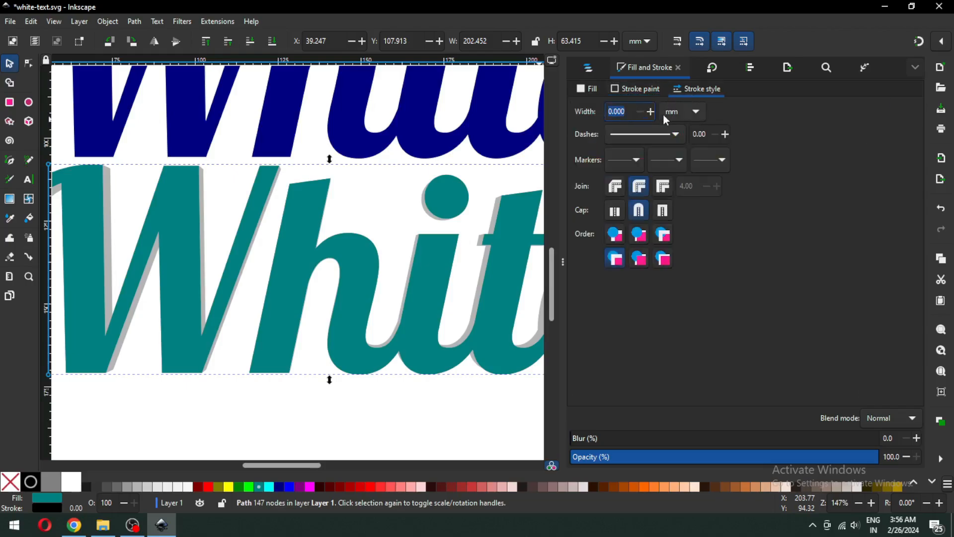
pyautogui.write('2')
pyautogui.press('Return')
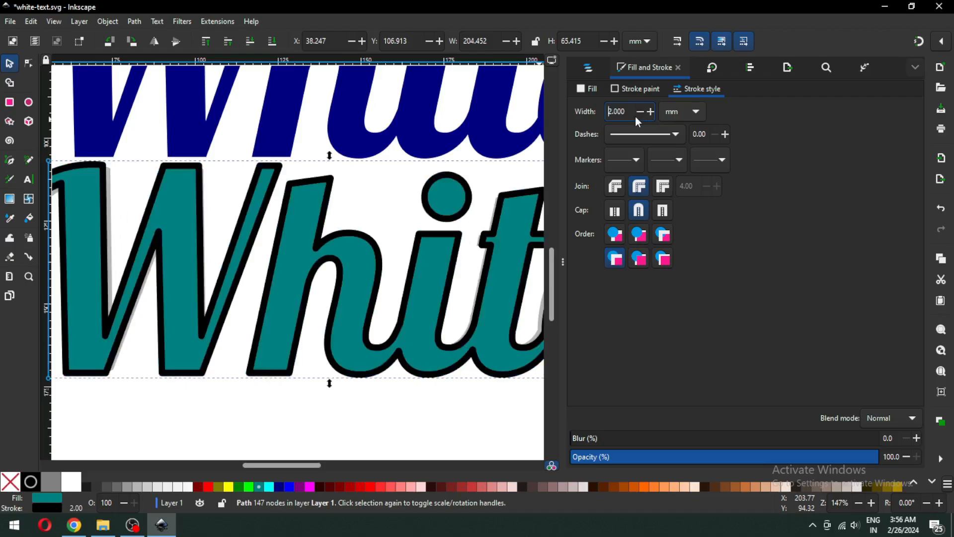
pyautogui.hotkey('ctrl', 'a')
pyautogui.write('0.2')
pyautogui.press('Return')
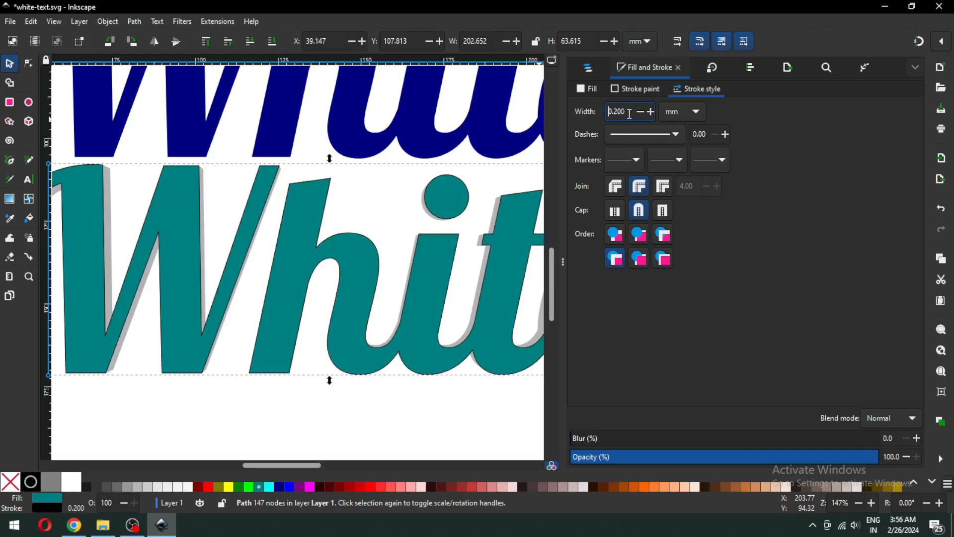
pyautogui.write('0.5')
pyautogui.press('Return')
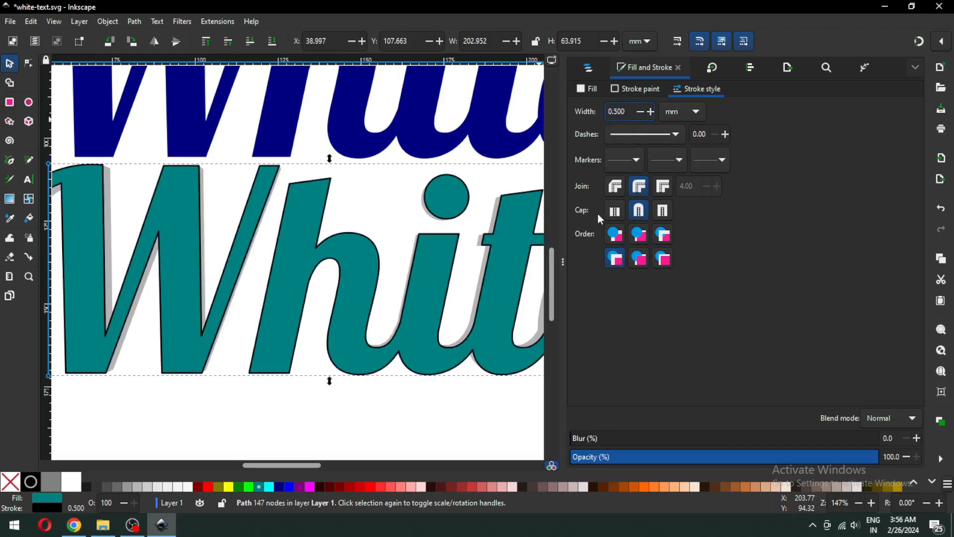
pyautogui.click(563, 264)
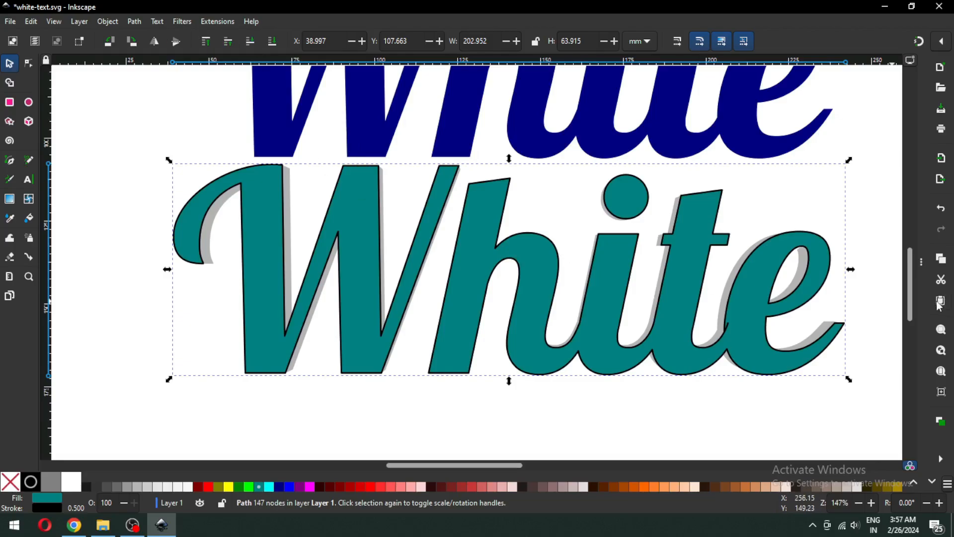
# Step: Set the teal word's stroke width to 0.3 mm
pyautogui.hotkey('ctrl', 'shift', 'f')
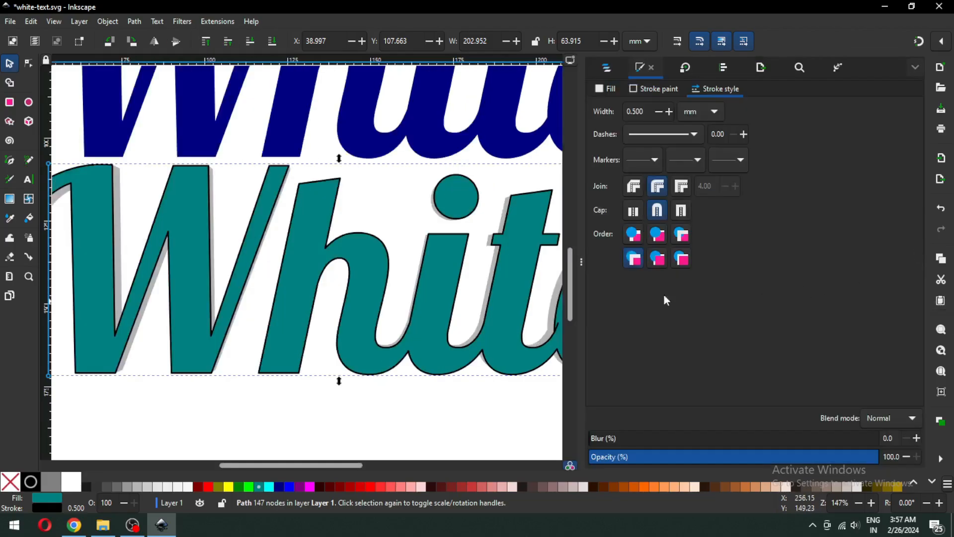
pyautogui.click(656, 109)
pyautogui.click(656, 108)
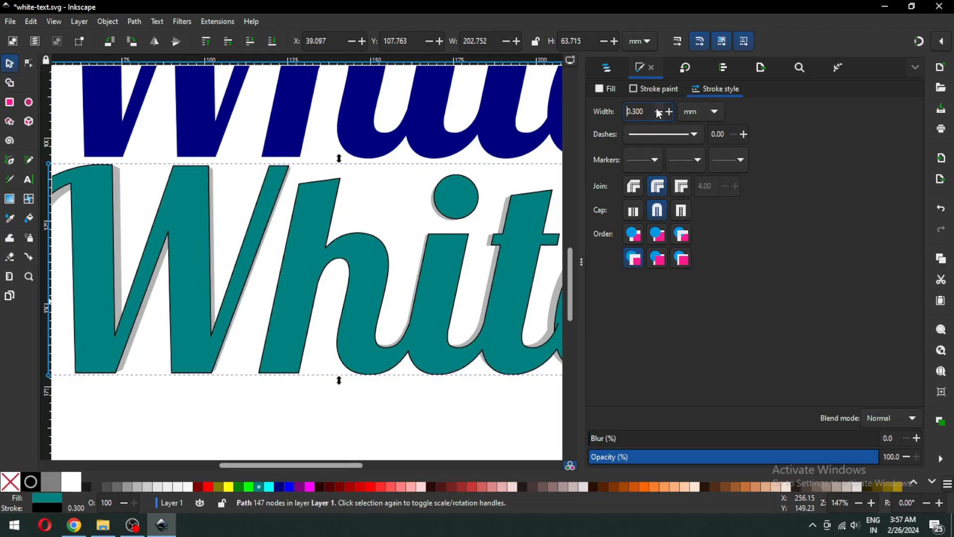
pyautogui.click(585, 264)
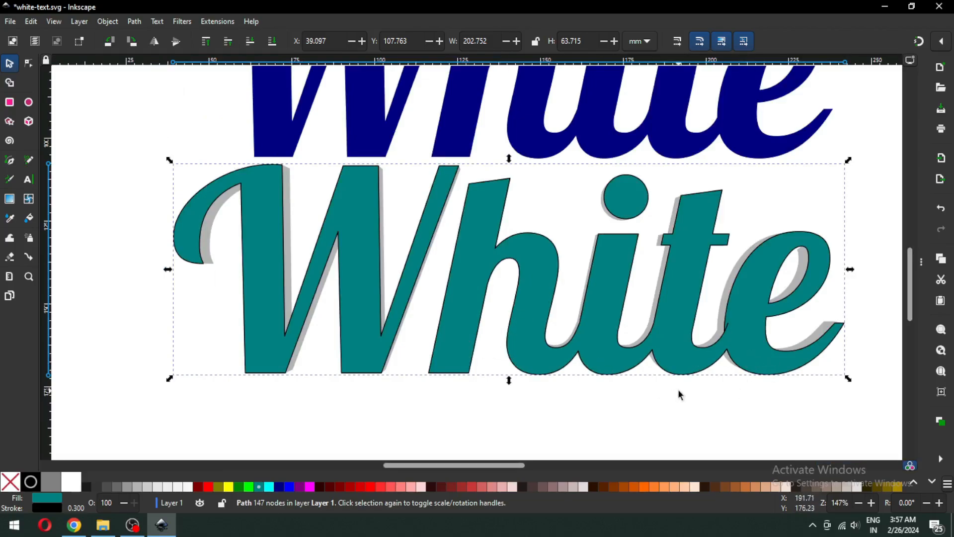
# Step: Convert the teal word's stroke to a path, ungroup it from the fill, and select only the black outline
pyautogui.click(132, 21)
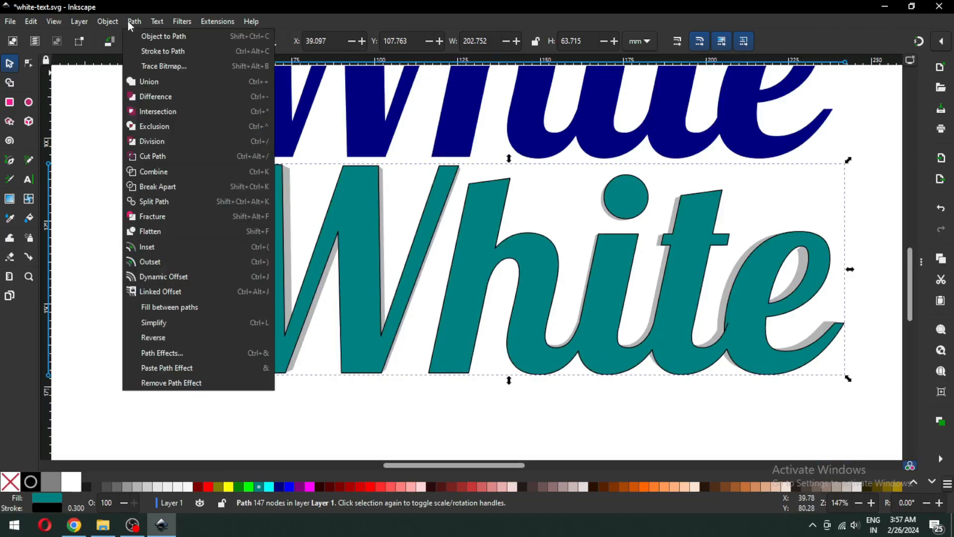
pyautogui.click(152, 52)
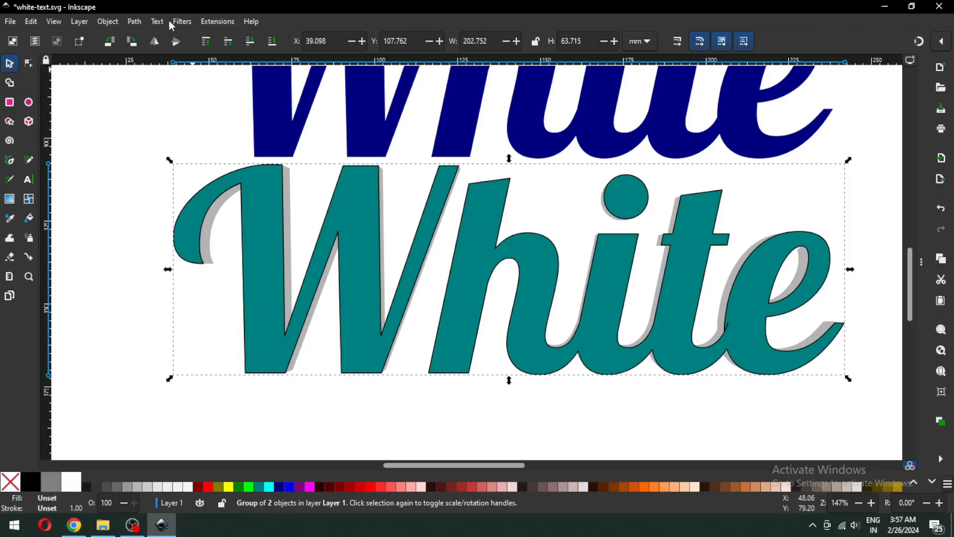
pyautogui.click(108, 22)
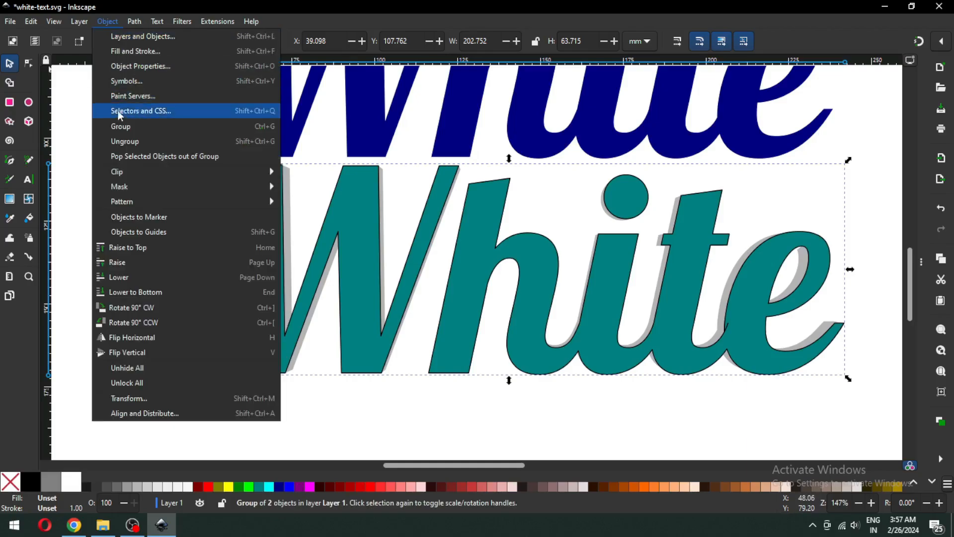
pyautogui.click(127, 140)
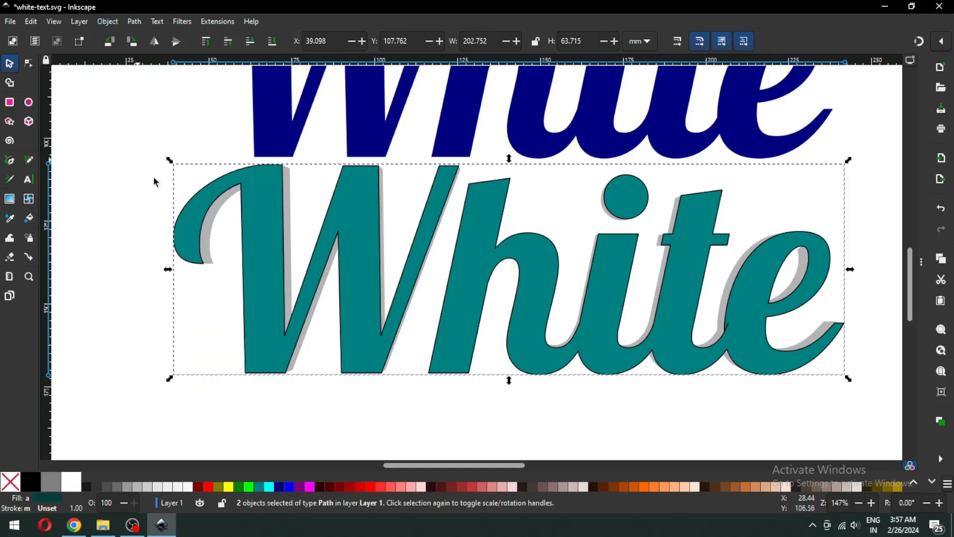
pyautogui.click(409, 405)
pyautogui.click(700, 347)
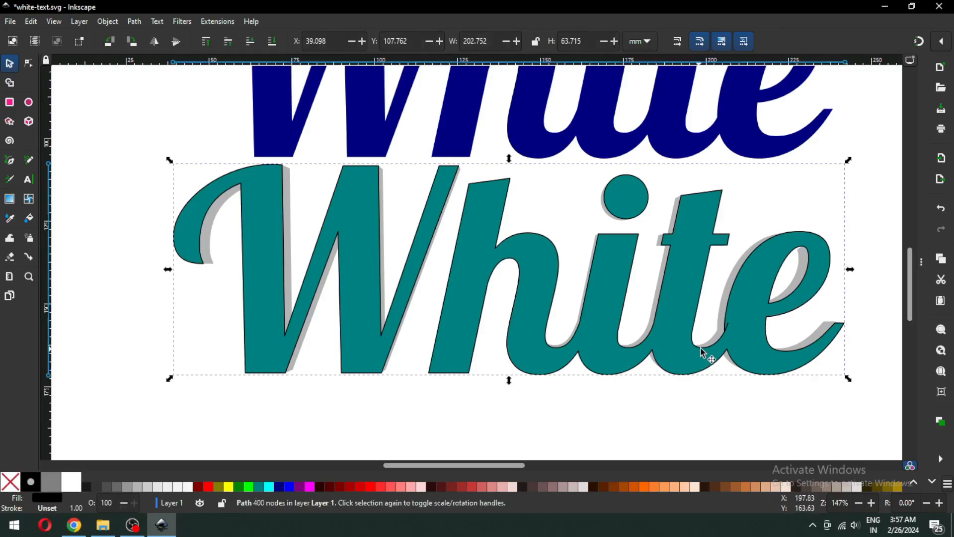
# Step: Try moving the black outline about 10 mm straight up off the teal word, and undo the move
pyautogui.moveTo(701, 347); pyautogui.dragTo(705, 313)
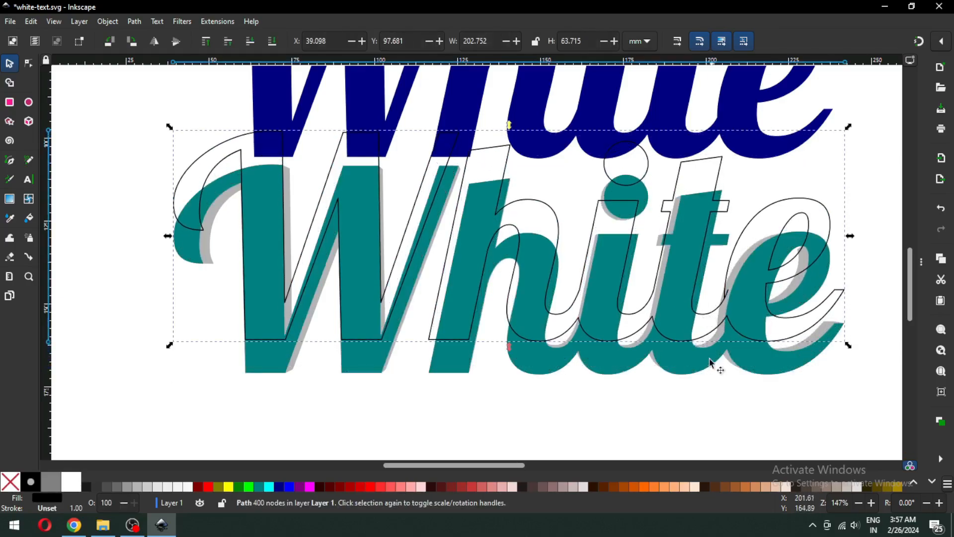
pyautogui.hotkey('ctrl', 'z')
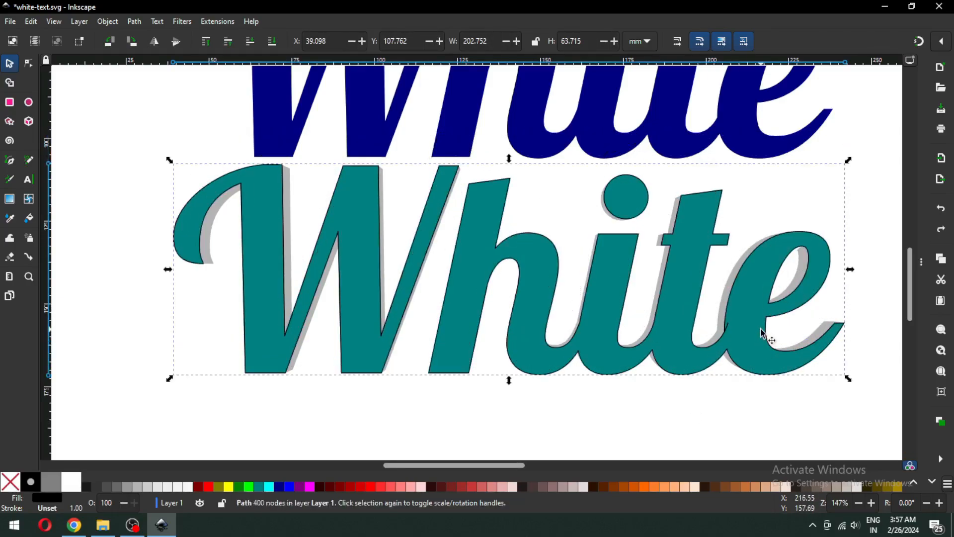
# Step: Delete the end nodes of the stray black spur in the outline where the t joins the e
pyautogui.press('z')
pyautogui.moveTo(699, 294); pyautogui.dragTo(779, 364)
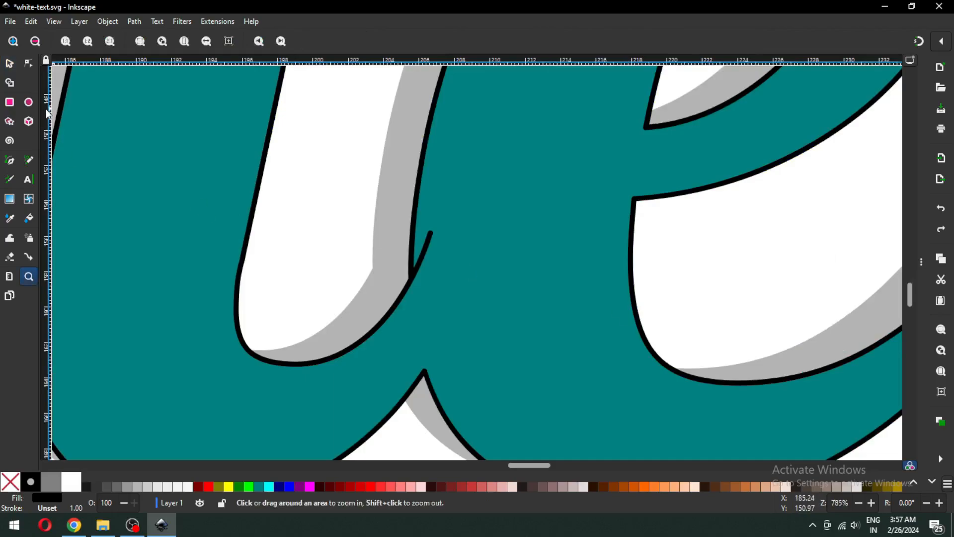
pyautogui.click(28, 64)
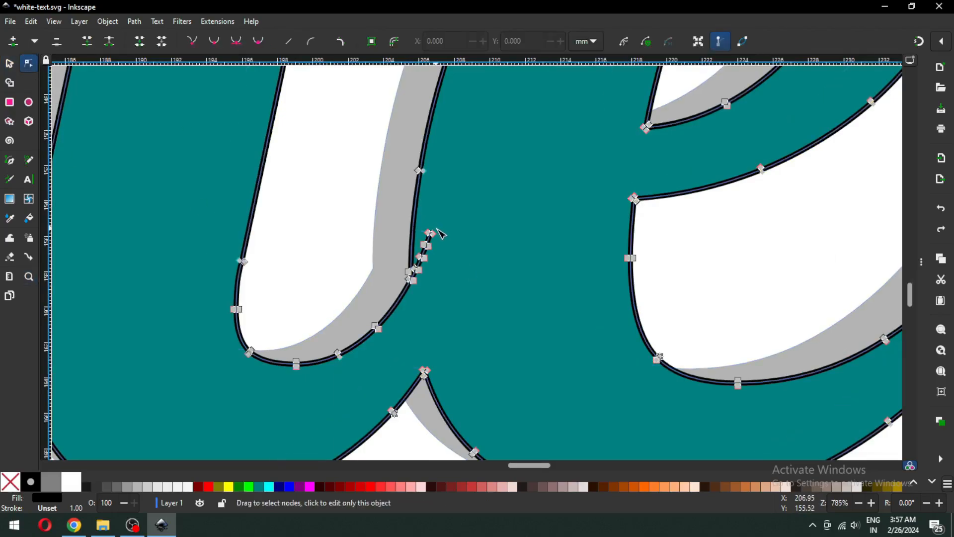
pyautogui.press('z')
pyautogui.moveTo(386, 194); pyautogui.dragTo(513, 278)
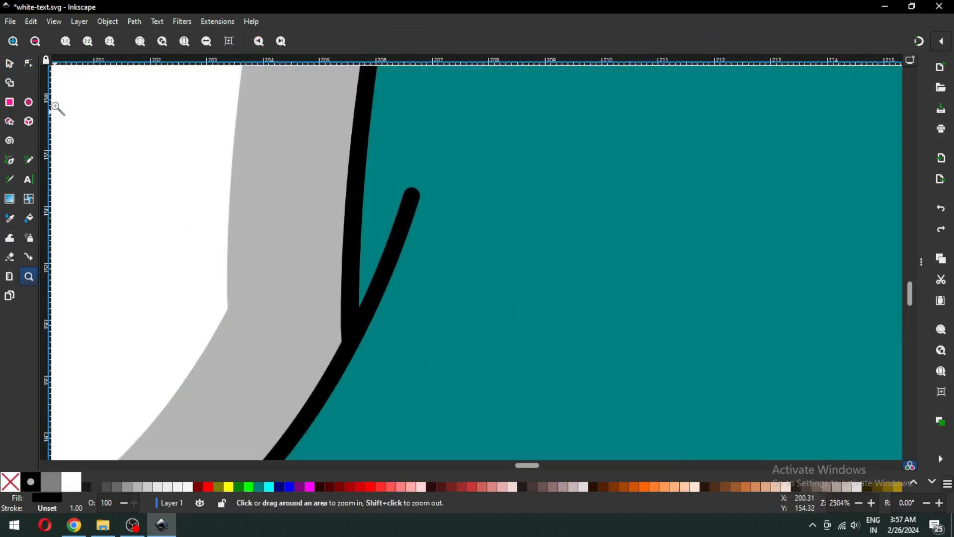
pyautogui.click(28, 63)
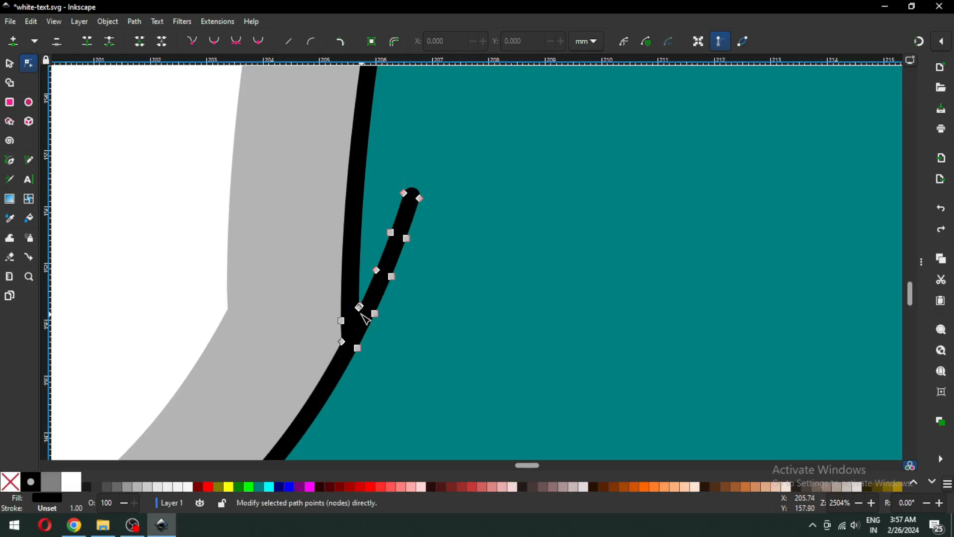
pyautogui.moveTo(426, 215); pyautogui.dragTo(467, 256)
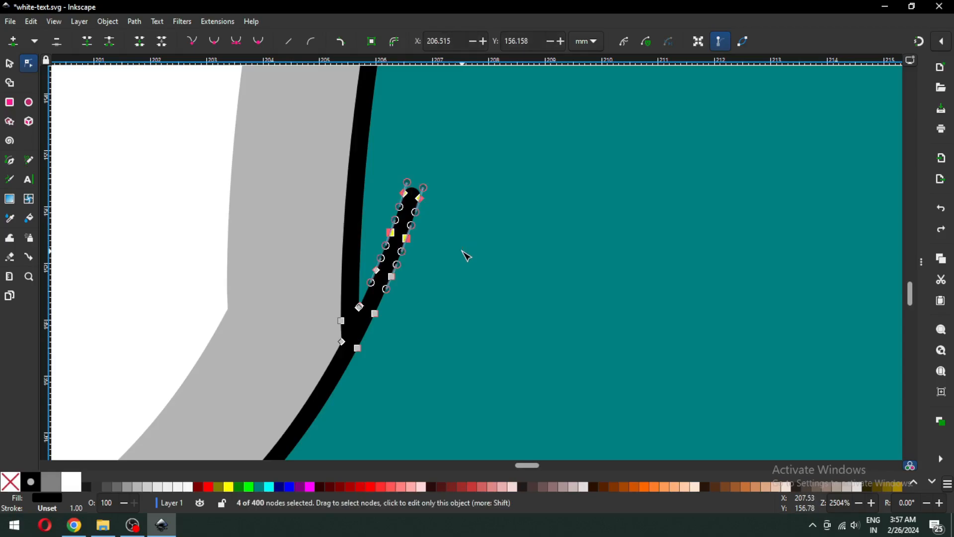
pyautogui.press('Delete')
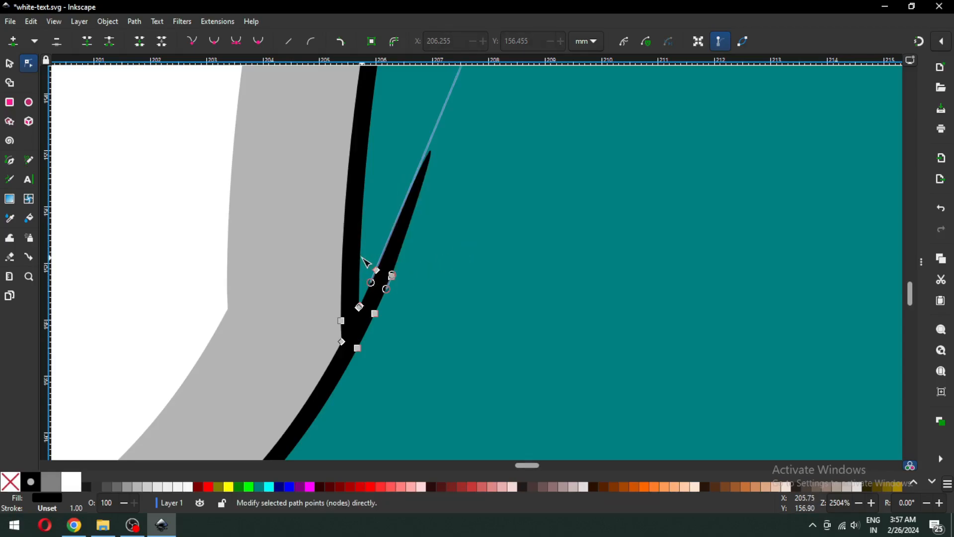
pyautogui.press('Delete')
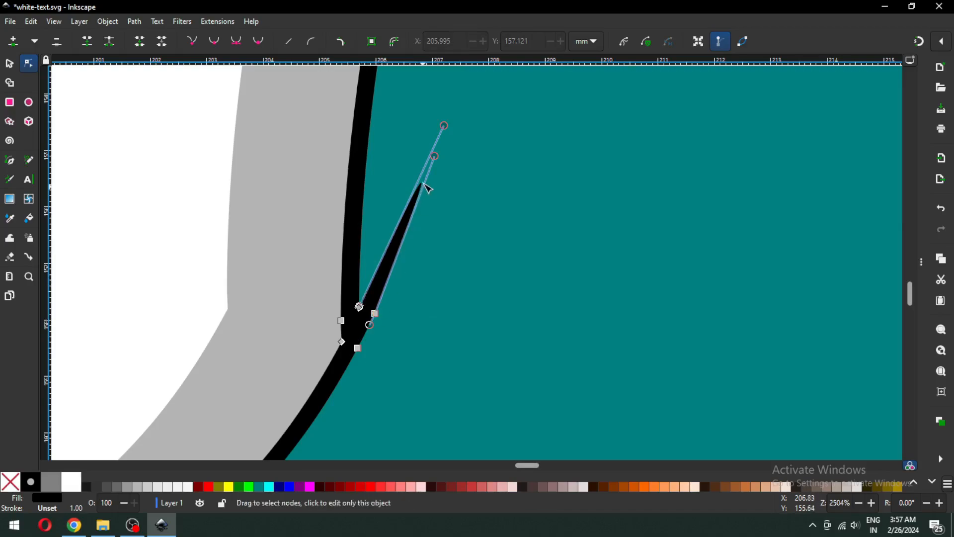
# Step: Pull in the curve handle on the spur's outer edge and delete the node there
pyautogui.moveTo(436, 157); pyautogui.dragTo(376, 298)
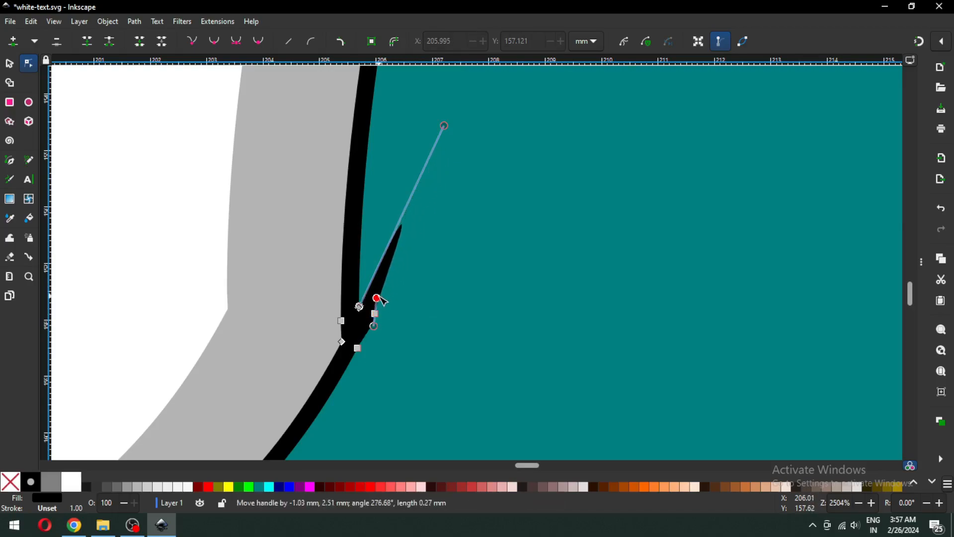
pyautogui.click(376, 313)
pyautogui.press('Delete')
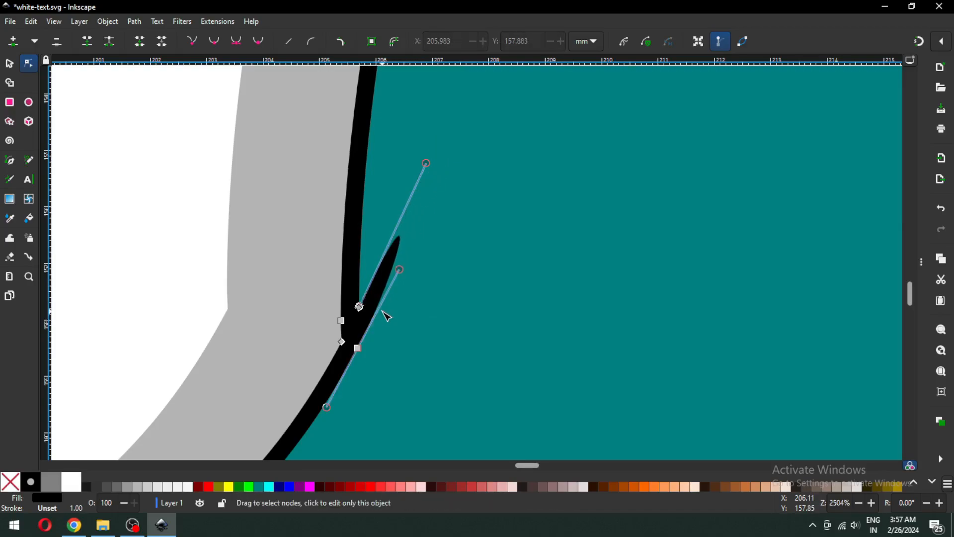
# Step: Make the node at the spur's base a corner and retract the spur's curve handles so the outline follows the joint
pyautogui.moveTo(403, 275); pyautogui.dragTo(371, 326)
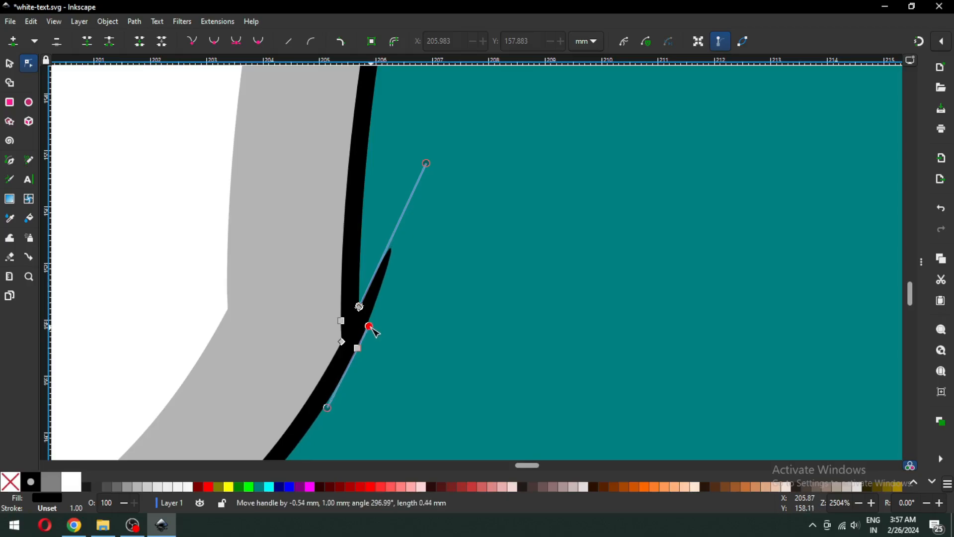
pyautogui.hotkey('ctrl', 'z')
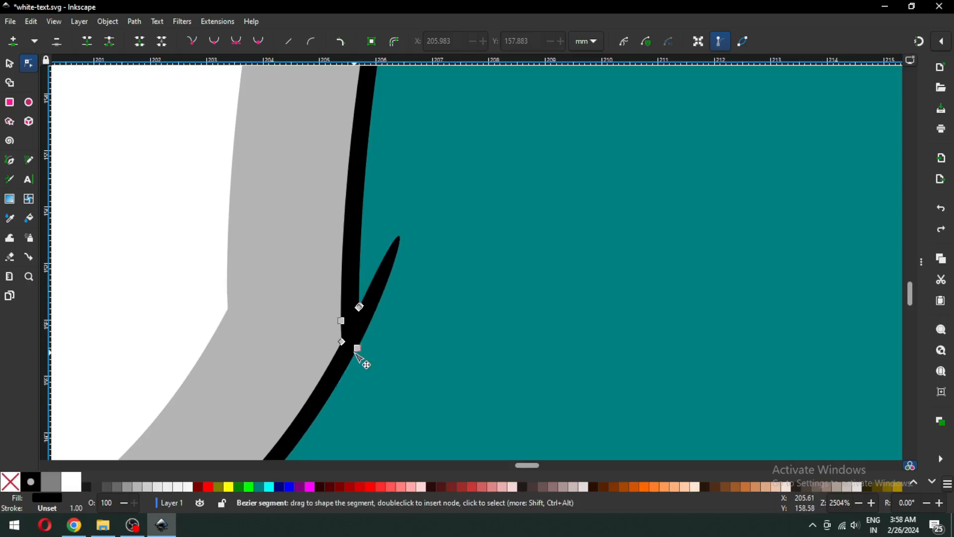
pyautogui.click(359, 350)
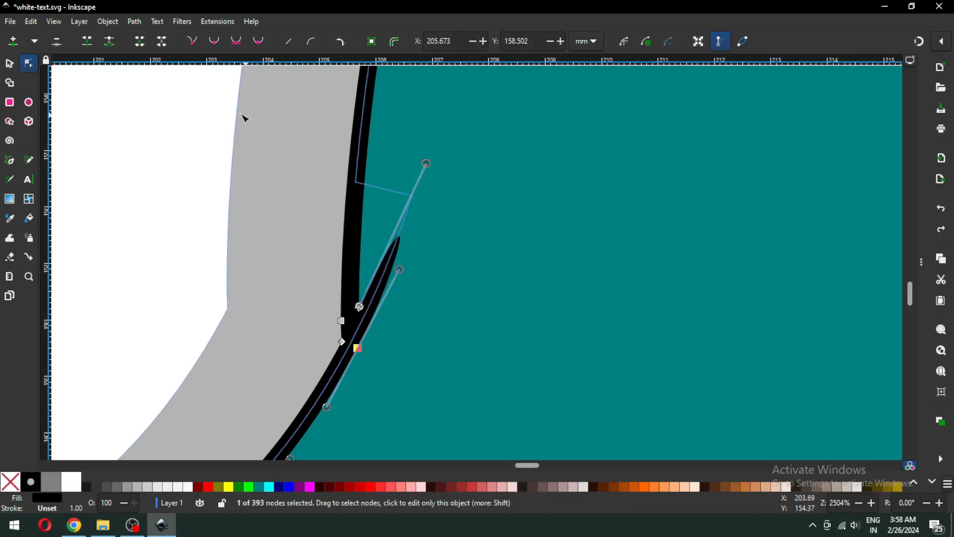
pyautogui.click(193, 43)
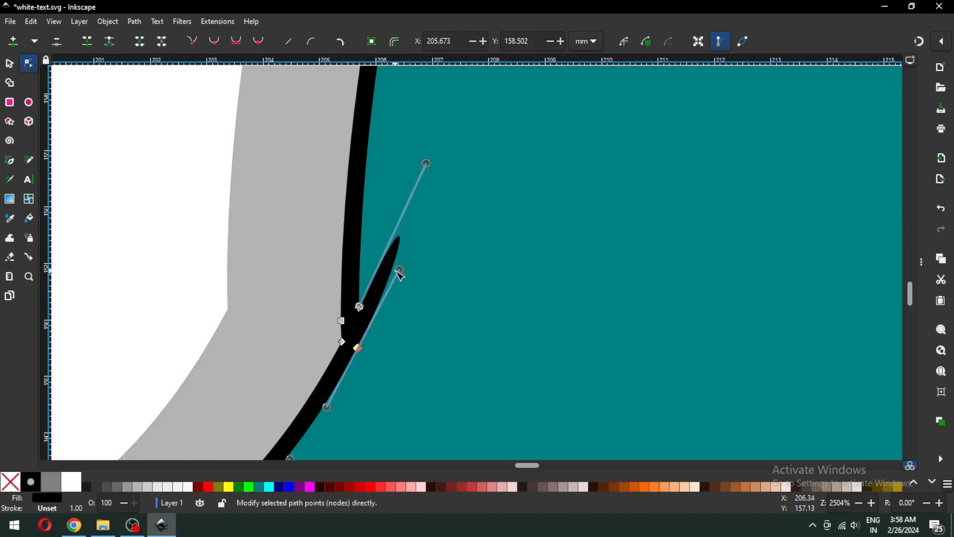
pyautogui.moveTo(399, 271); pyautogui.dragTo(363, 341)
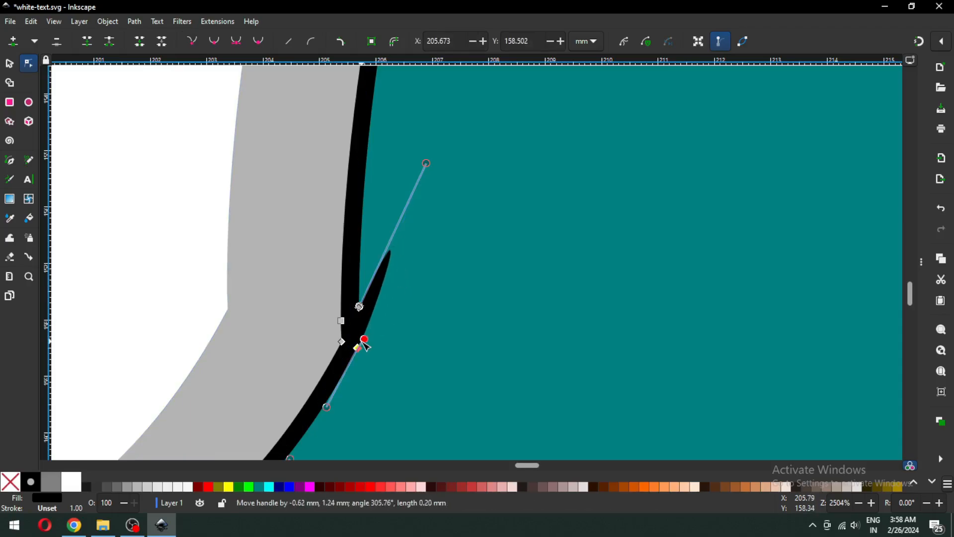
pyautogui.moveTo(428, 166); pyautogui.dragTo(359, 330)
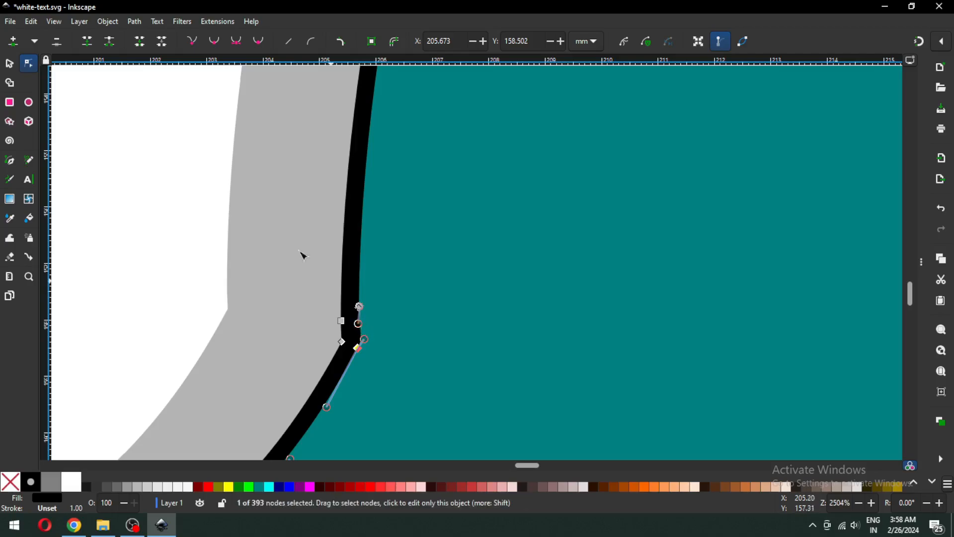
pyautogui.click(209, 184)
pyautogui.click(9, 64)
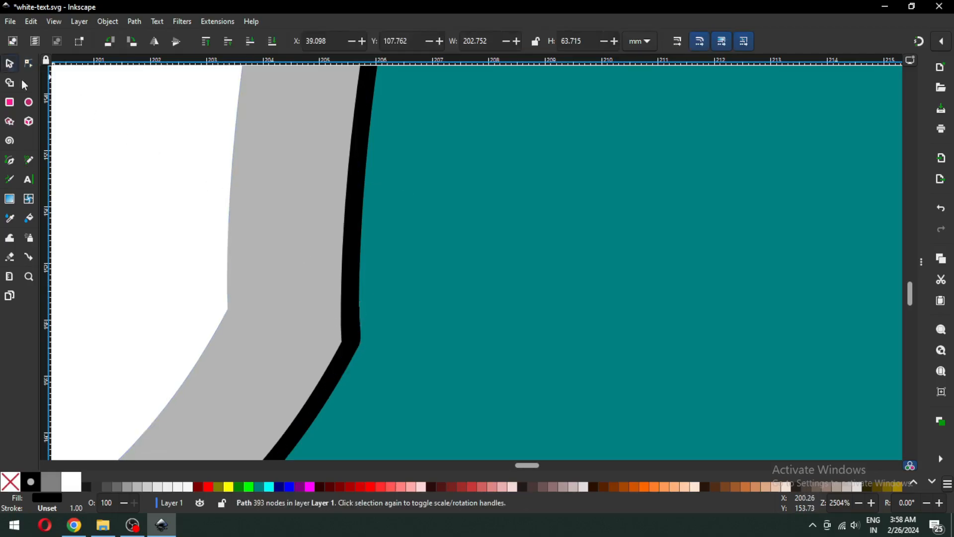
# Step: Save the document and select only the gray extrusion path behind the teal word
pyautogui.hotkey('ctrl', 's')
pyautogui.scroll(-7, 189, 199)
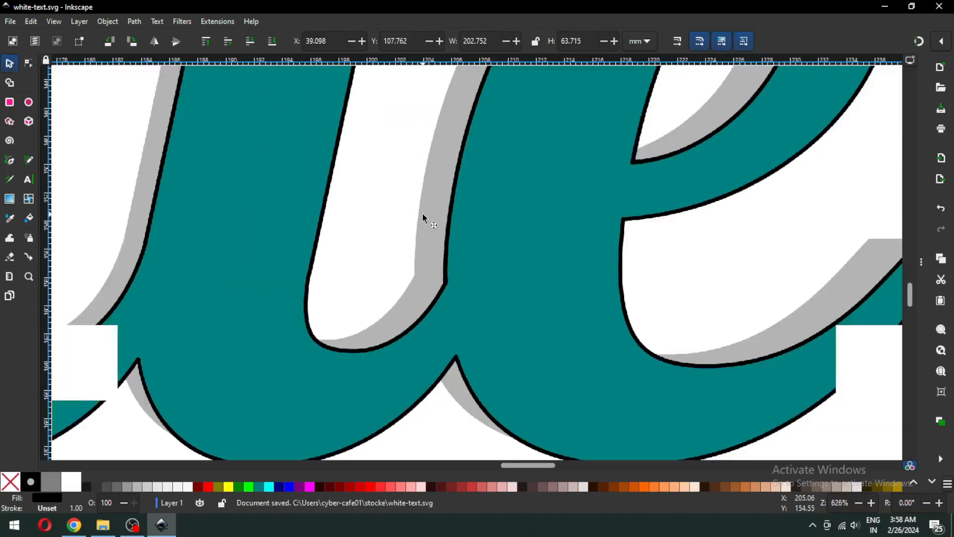
pyautogui.scroll(-3, 634, 241)
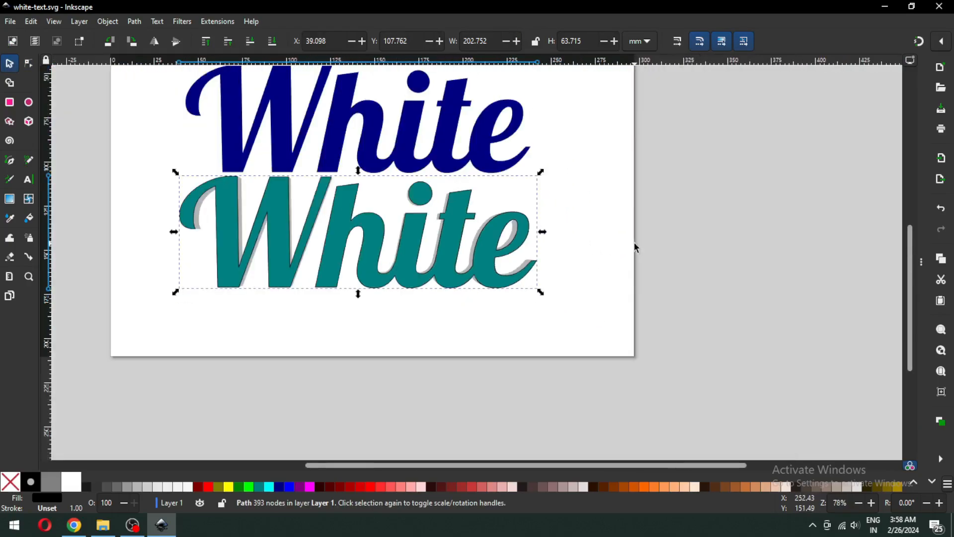
pyautogui.click(634, 243)
pyautogui.press('z')
pyautogui.moveTo(159, 117); pyautogui.dragTo(633, 320)
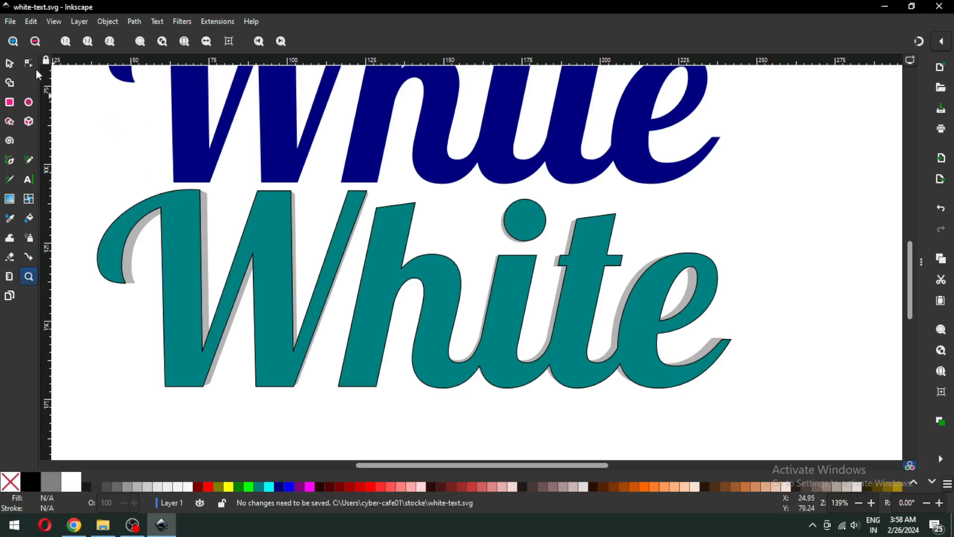
pyautogui.click(10, 63)
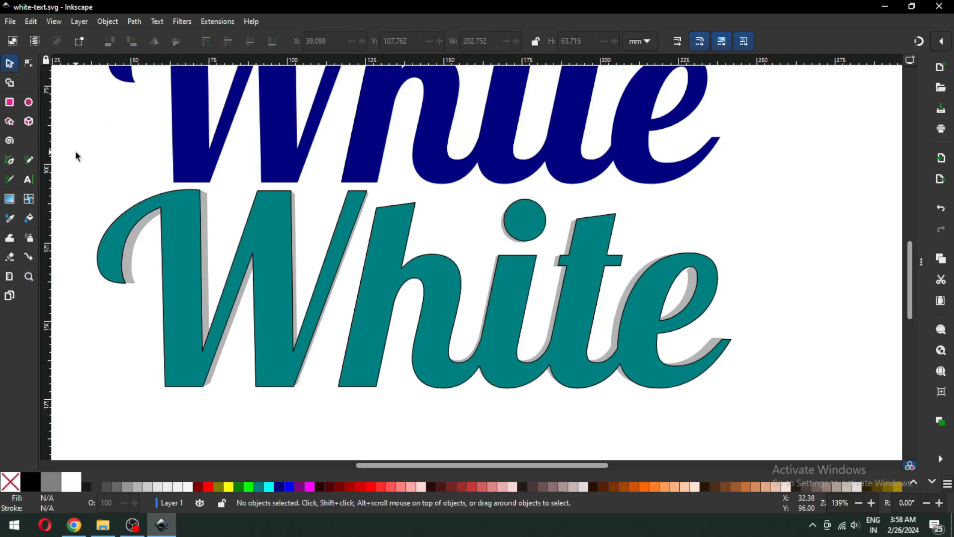
pyautogui.click(161, 194)
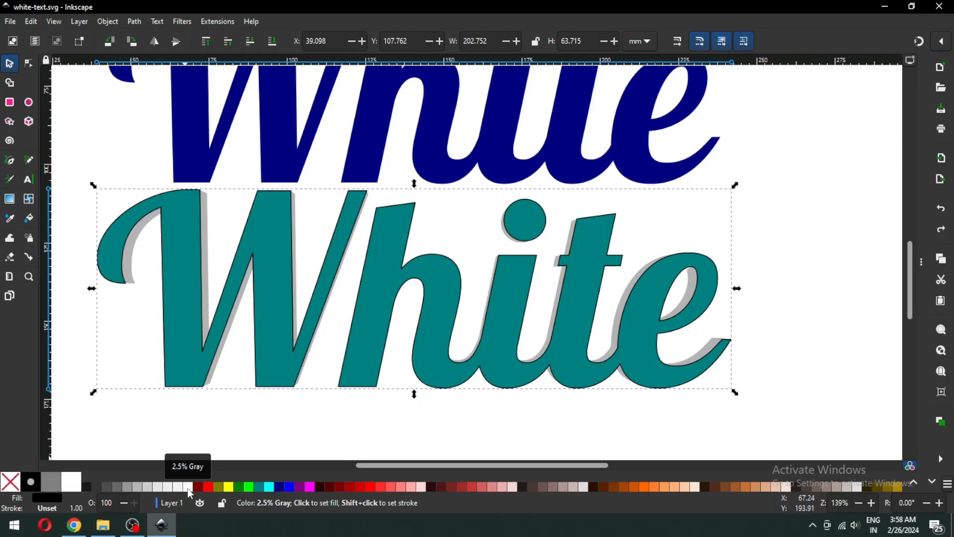
pyautogui.click(210, 274)
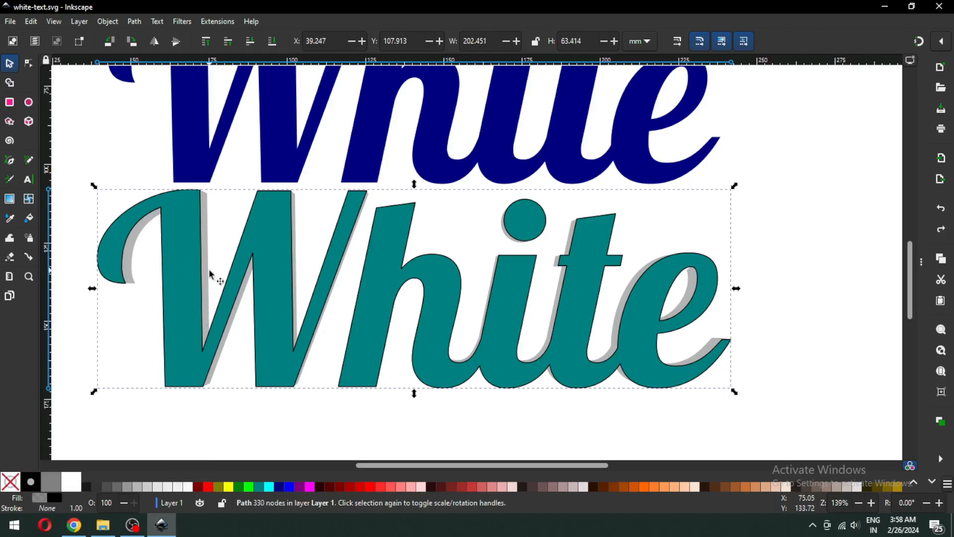
# Step: Try 20%, 30%, 40% and 60% Gray fills on the extrusion, then go back to 40% Gray
pyautogui.click(160, 488)
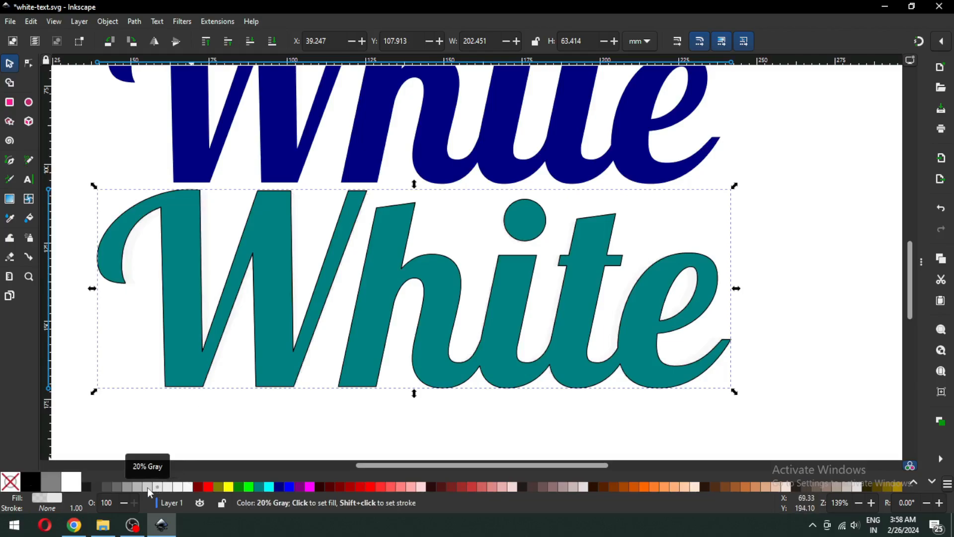
pyautogui.click(148, 488)
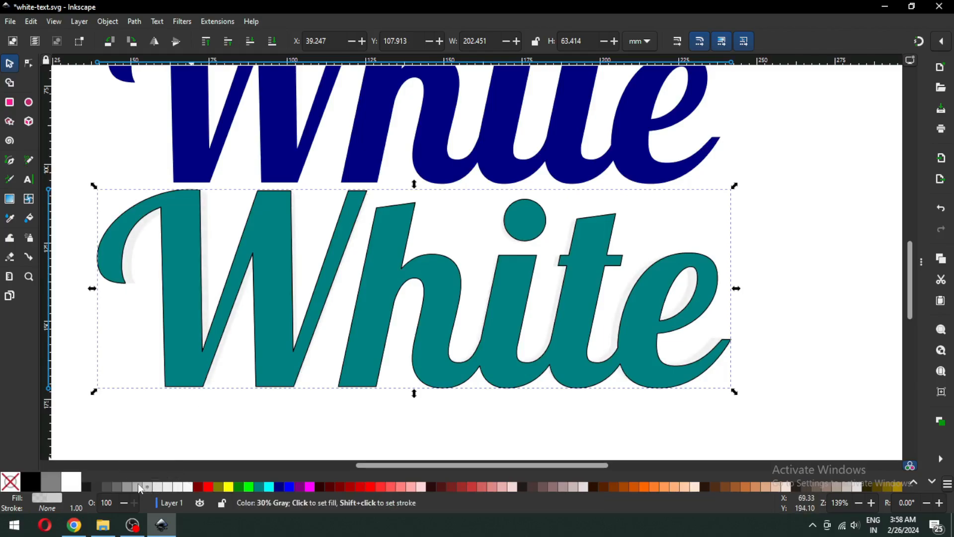
pyautogui.click(139, 486)
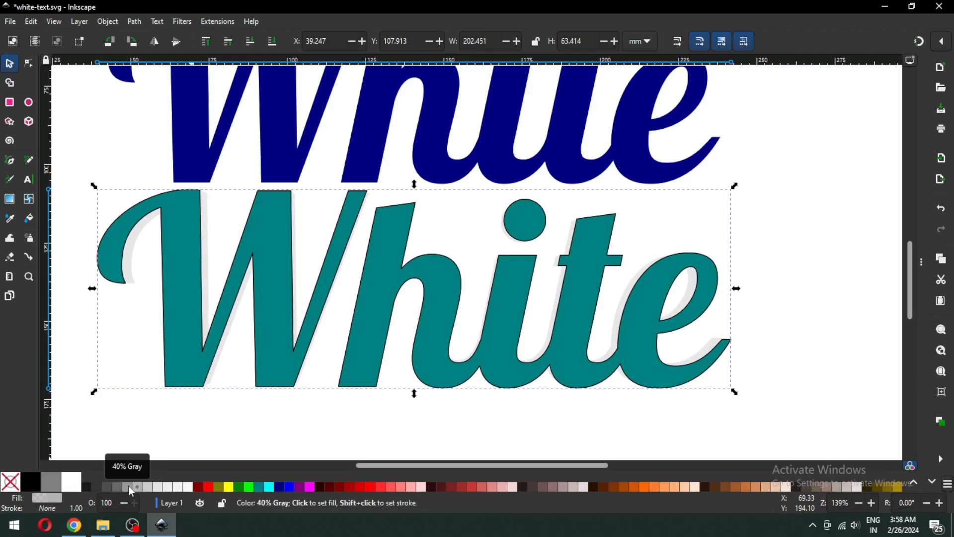
pyautogui.click(129, 486)
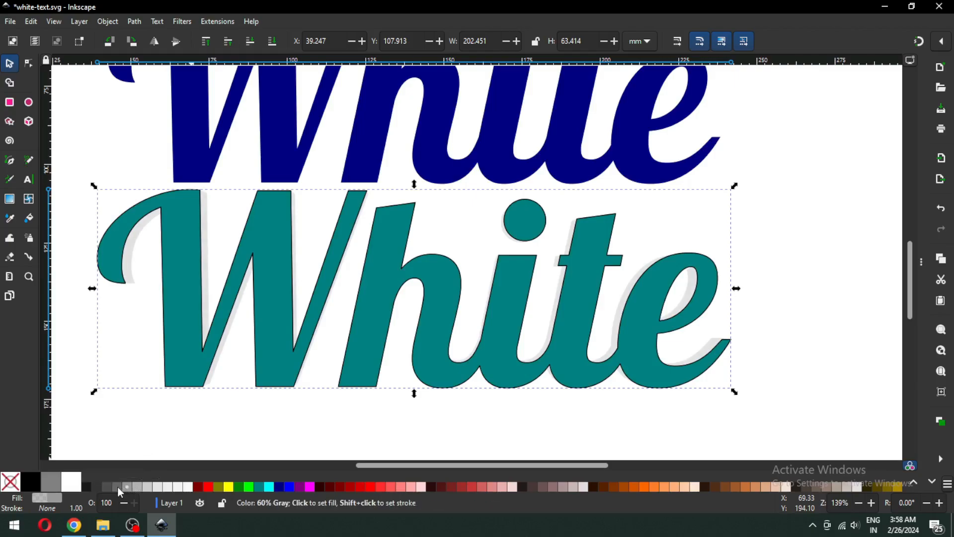
pyautogui.click(117, 485)
pyautogui.click(129, 487)
# Step: Set the extrusion's fill alpha to 100 and its colour to 20% Gray, and deselect it
pyautogui.click(924, 257)
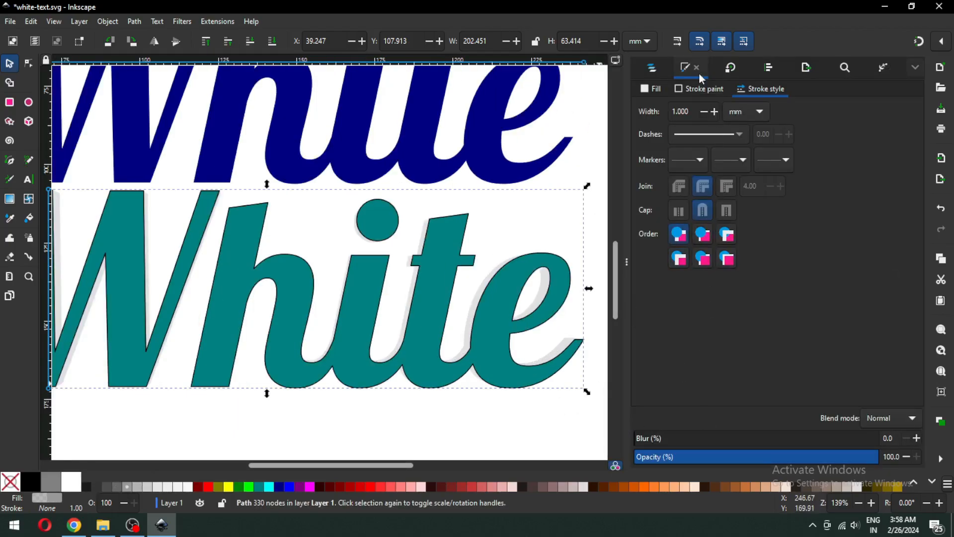
pyautogui.click(655, 90)
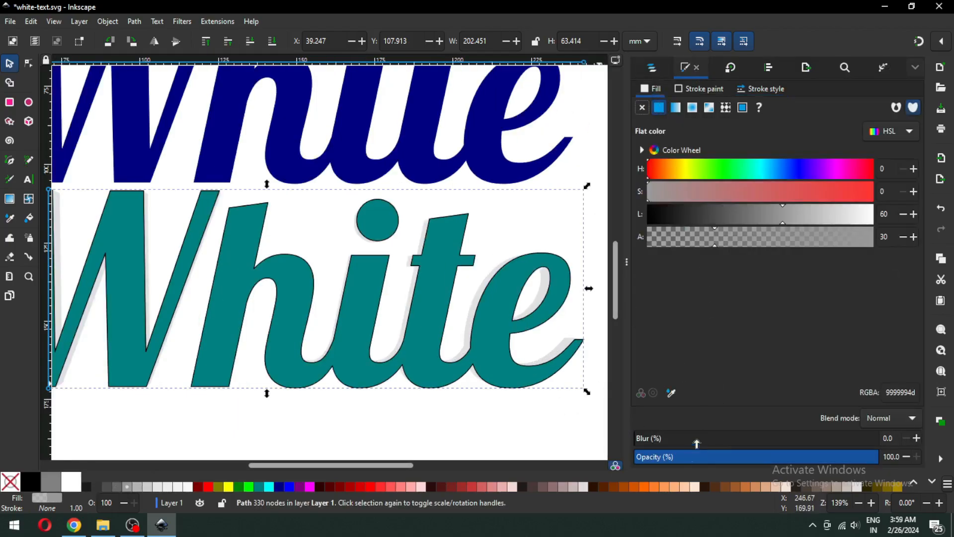
pyautogui.moveTo(760, 233); pyautogui.dragTo(903, 236)
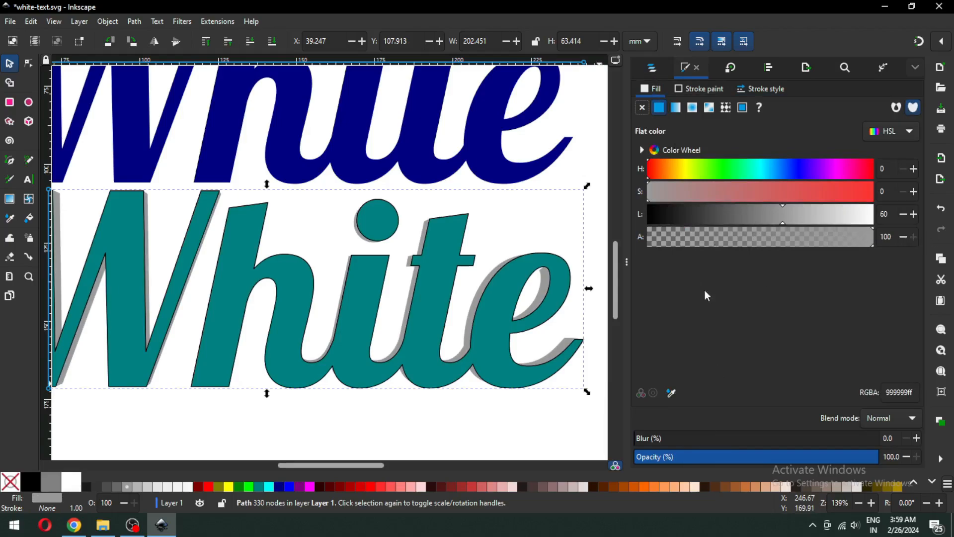
pyautogui.click(627, 262)
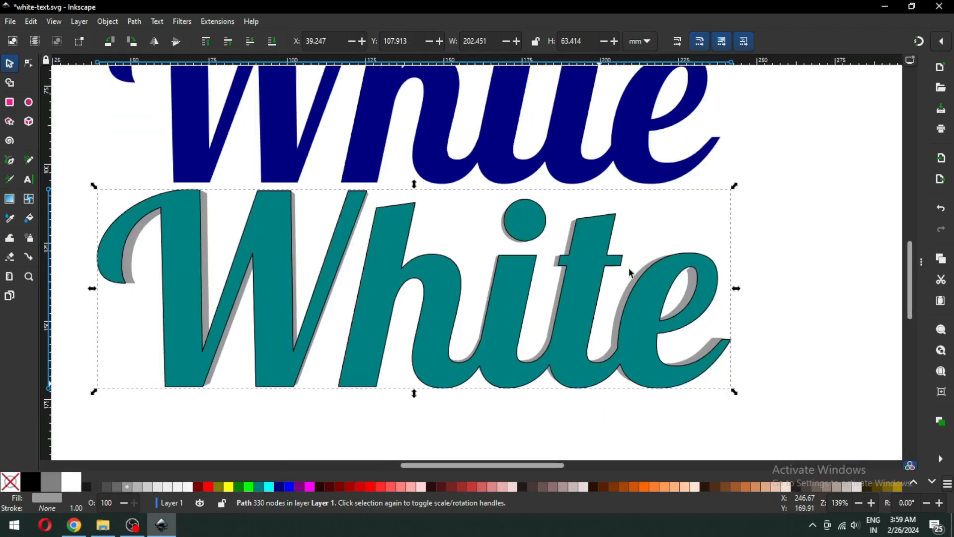
pyautogui.click(148, 487)
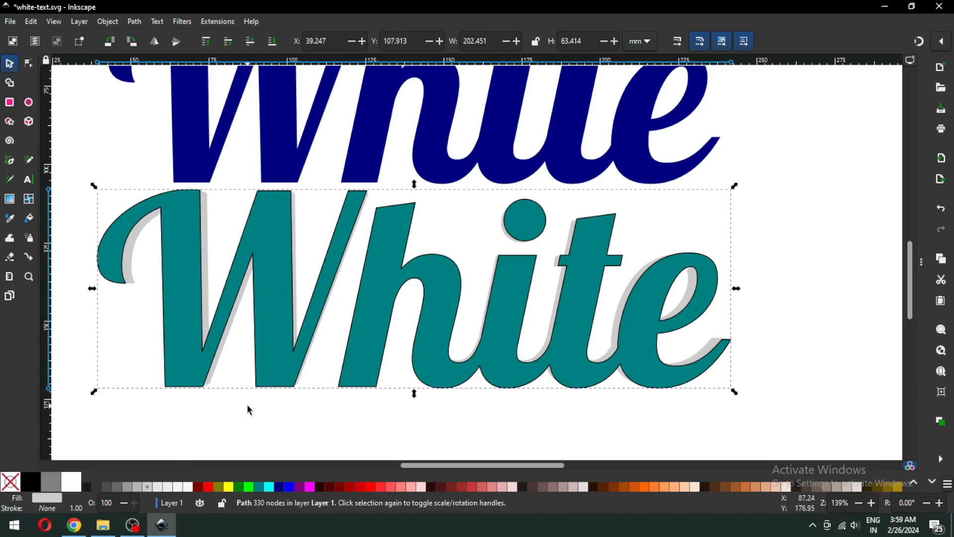
pyautogui.click(222, 398)
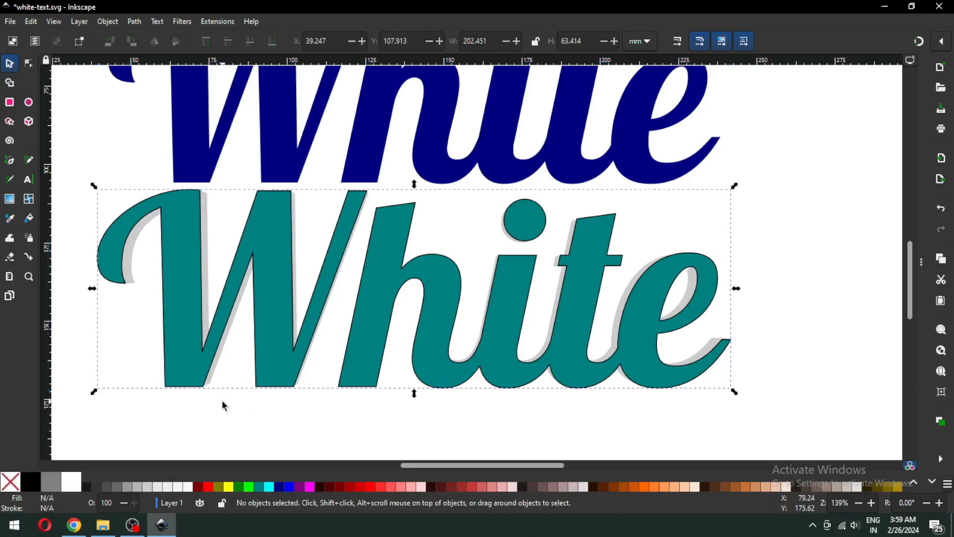
# Step: Fill the teal front lettering with 7.5% Gray and deselect it
pyautogui.click(187, 354)
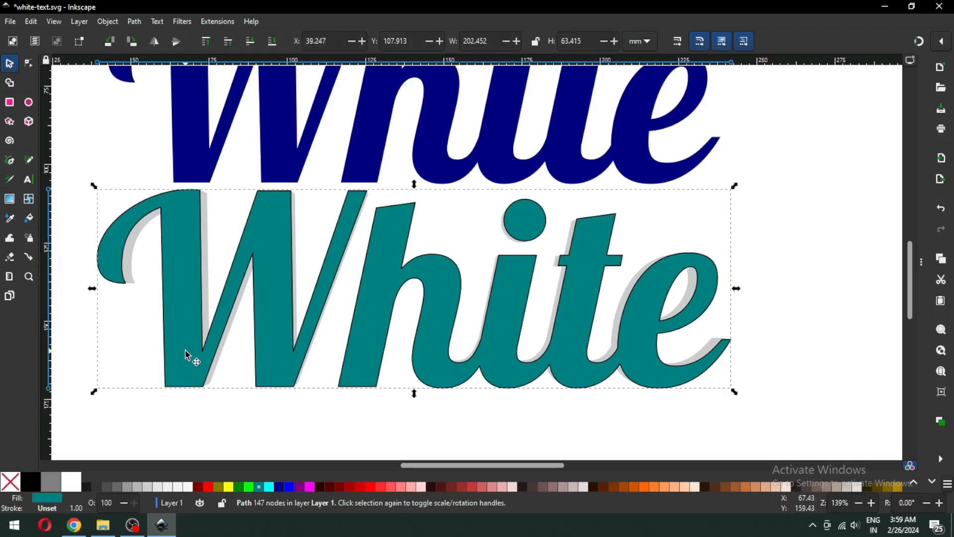
pyautogui.click(177, 487)
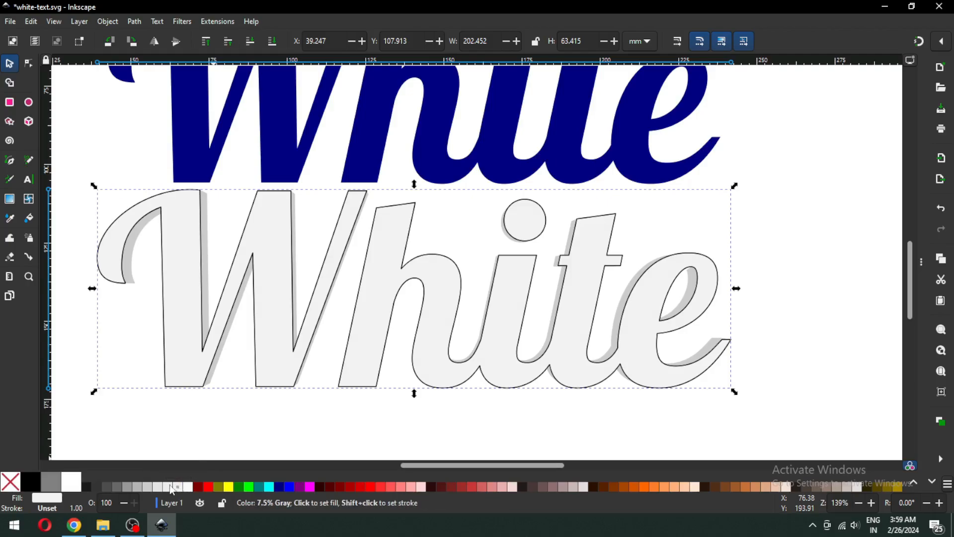
pyautogui.click(231, 433)
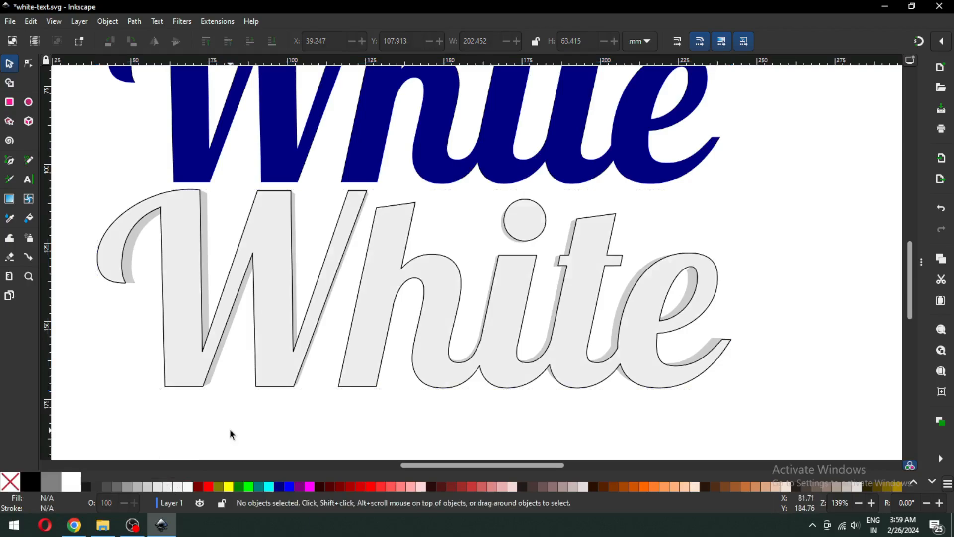
# Step: Fill the black outline path of the lower lettering with 2.5% Gray, deselect it and save the document
pyautogui.click(200, 385)
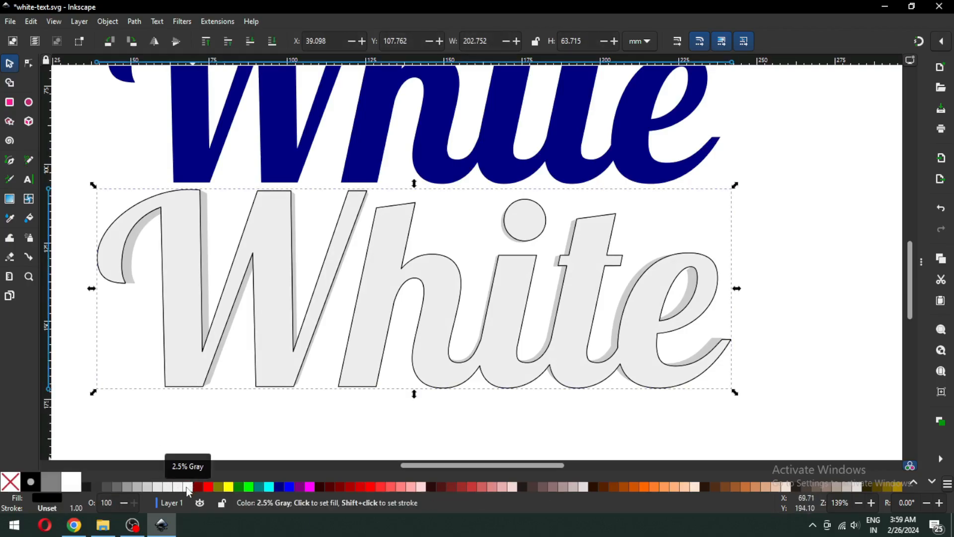
pyautogui.click(188, 487)
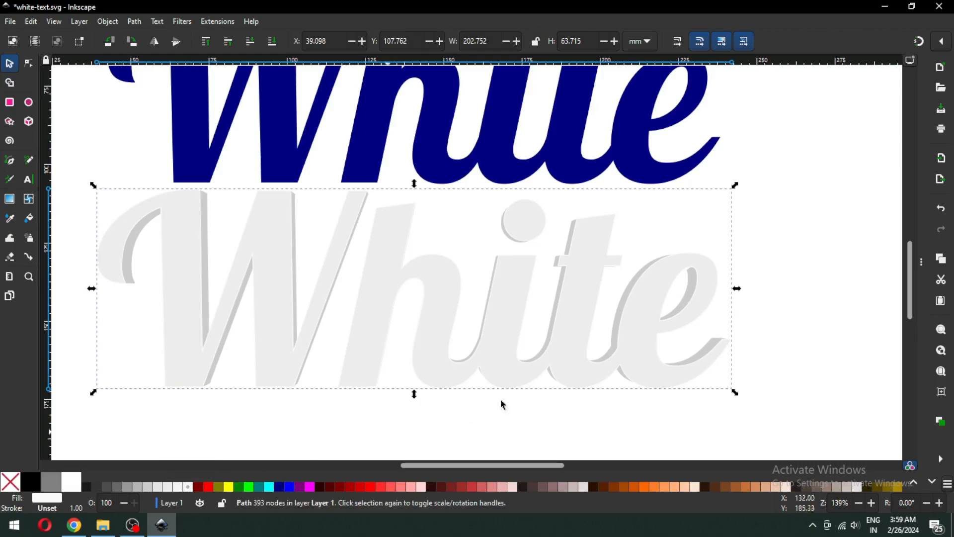
pyautogui.click(804, 299)
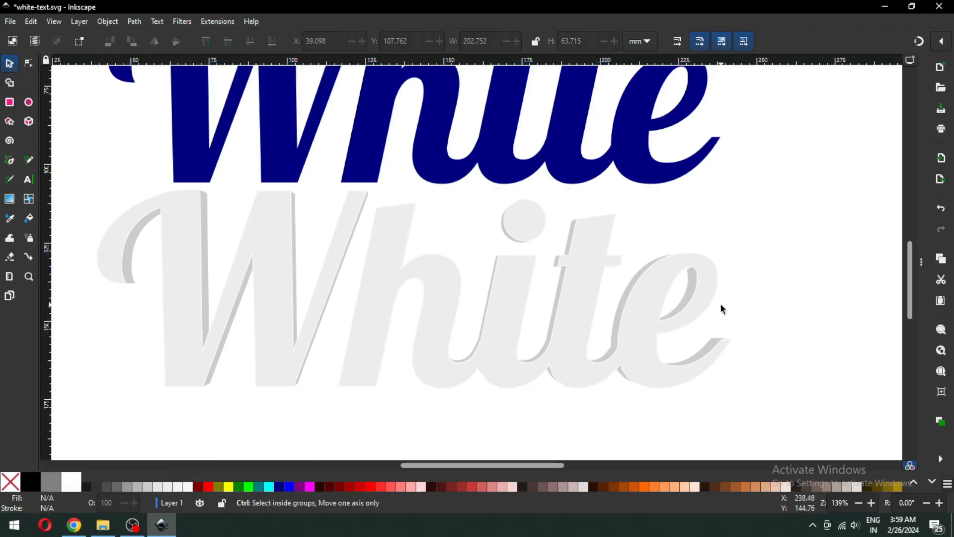
pyautogui.hotkey('ctrl', 's')
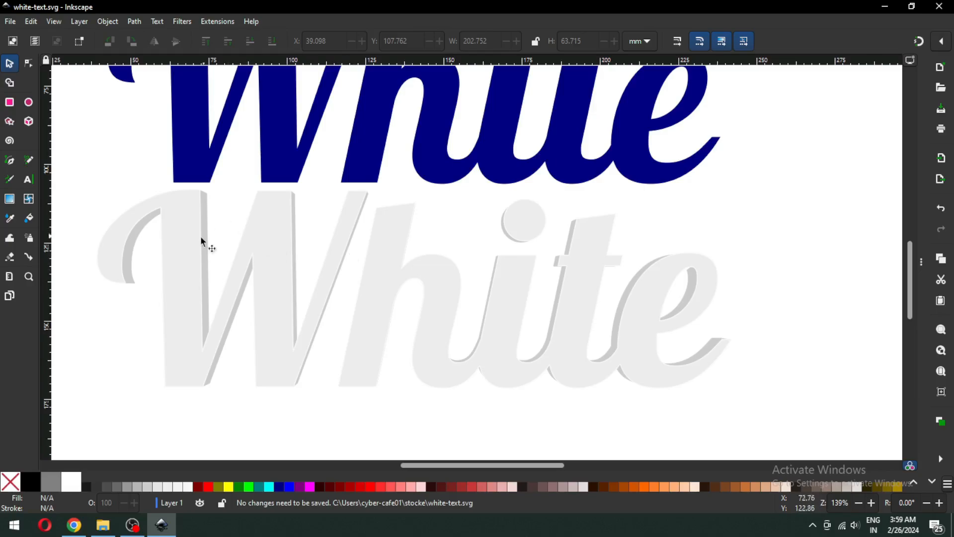
pyautogui.click(135, 281)
pyautogui.moveTo(135, 280); pyautogui.dragTo(140, 284)
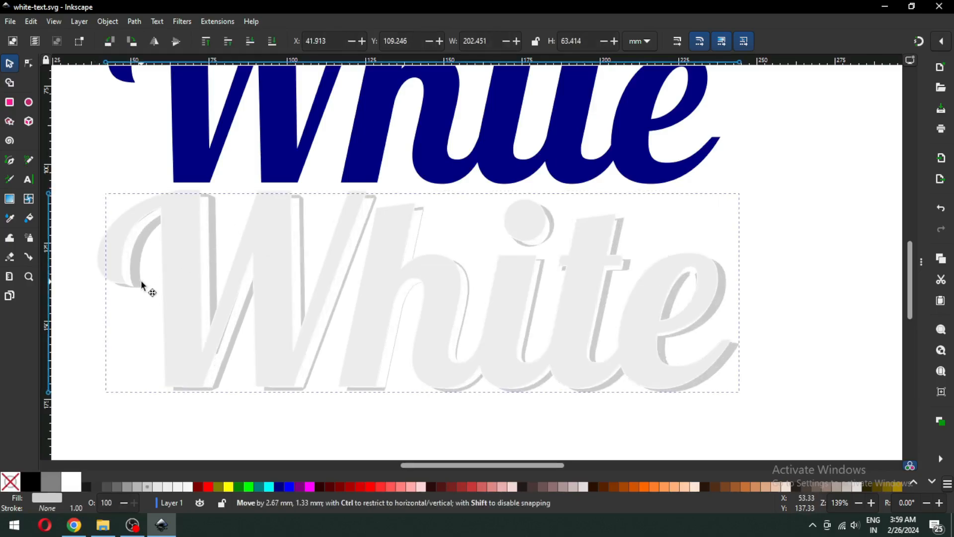
pyautogui.hotkey('ctrl', 'z')
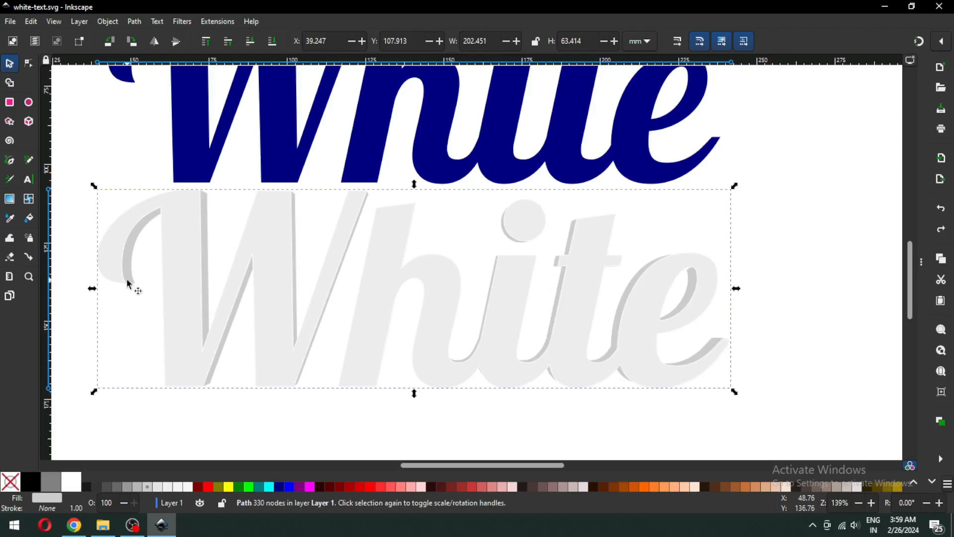
pyautogui.keyDown('alt'); pyautogui.click(112, 252); pyautogui.keyUp('alt')
pyautogui.click(93, 269)
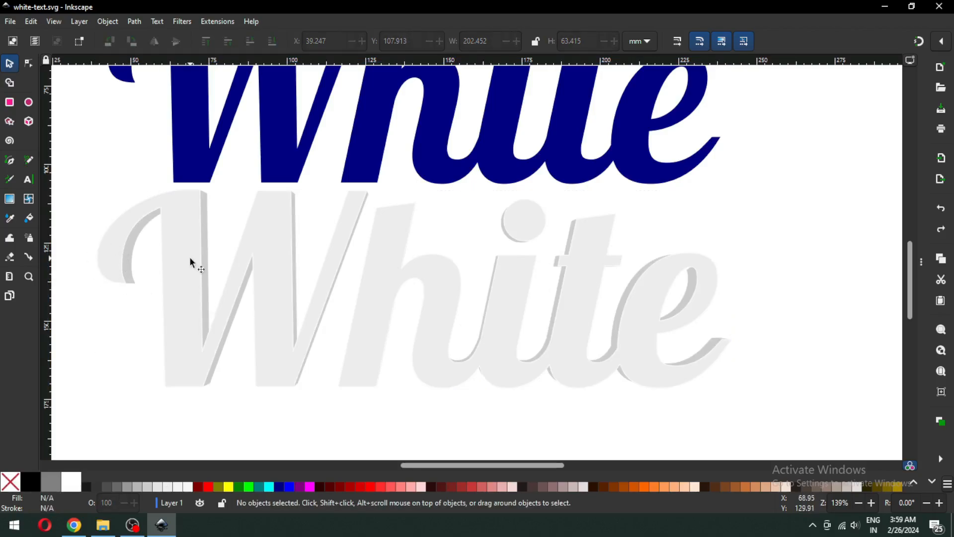
pyautogui.hotkey('ctrl', 's')
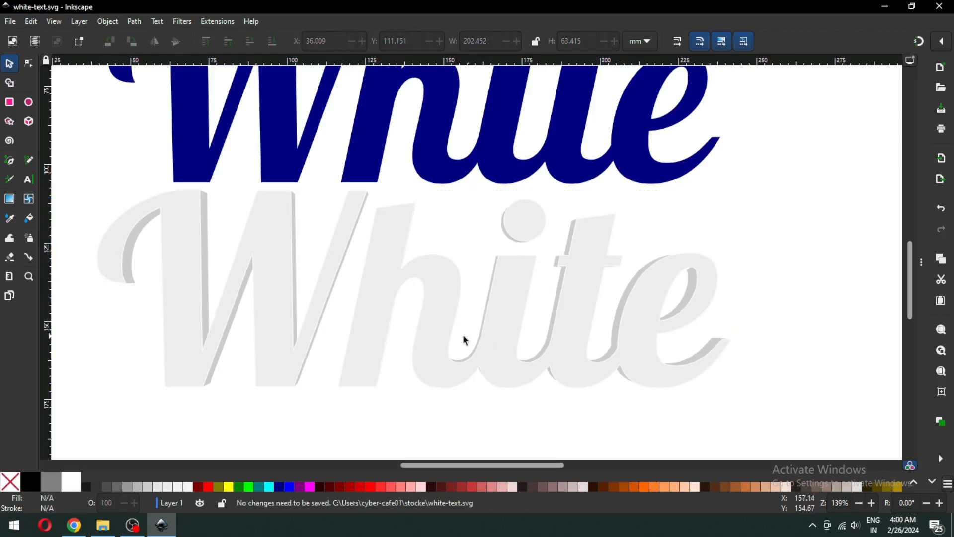
# Step: Duplicate the light gray front lettering and fill the copy with dark red
pyautogui.click(271, 215)
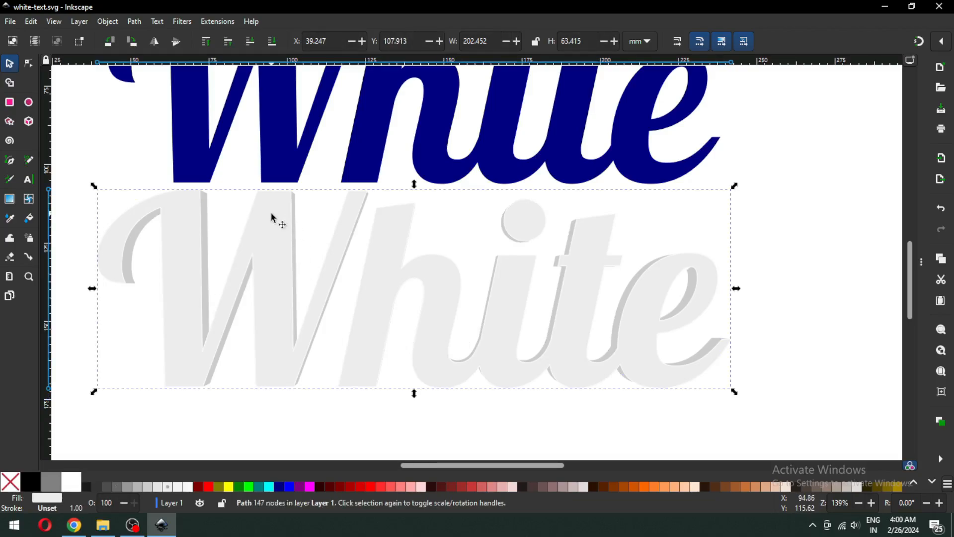
pyautogui.rightClick(271, 214)
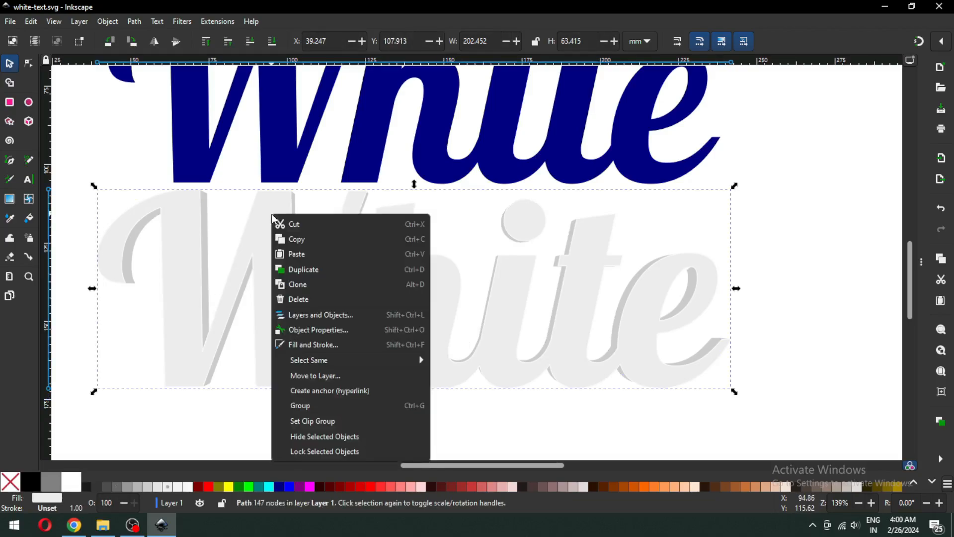
pyautogui.click(299, 271)
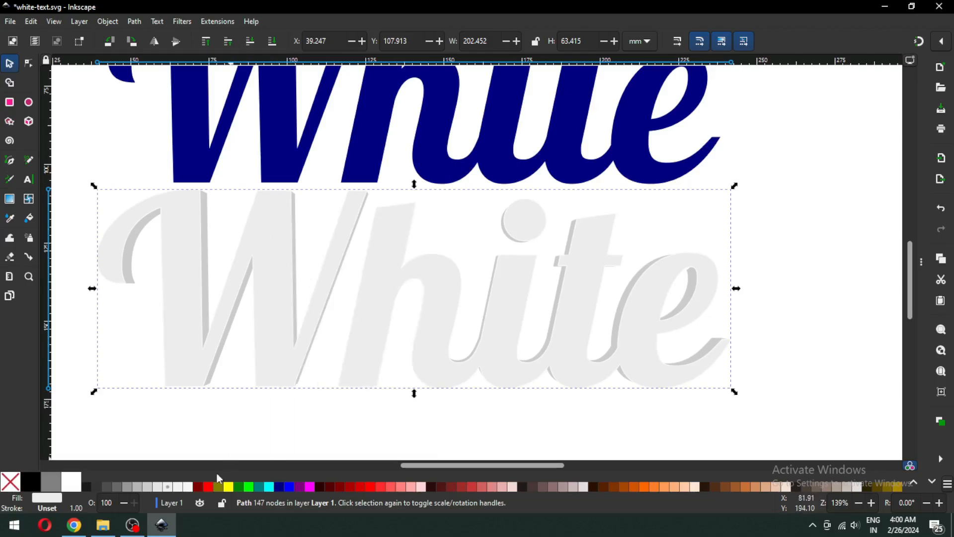
pyautogui.click(197, 487)
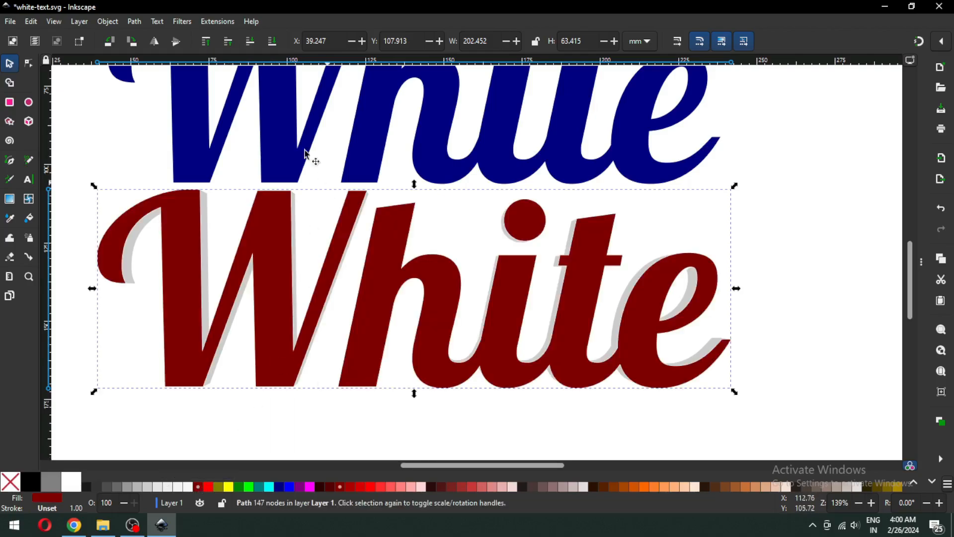
# Step: Apply the Long Shadow extension to the dark red copy with length 5.0 and angle 125.0, using live preview
pyautogui.click(222, 22)
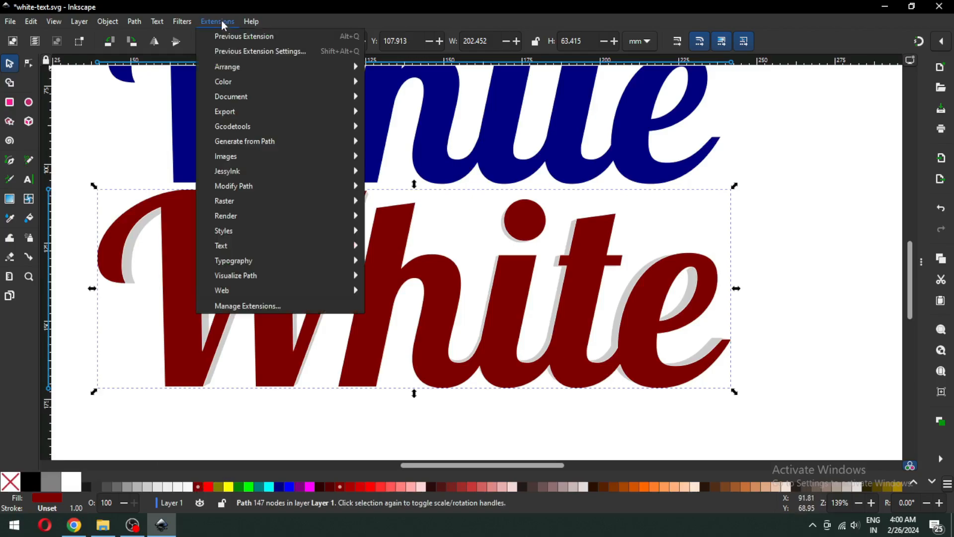
pyautogui.moveTo(260, 144)
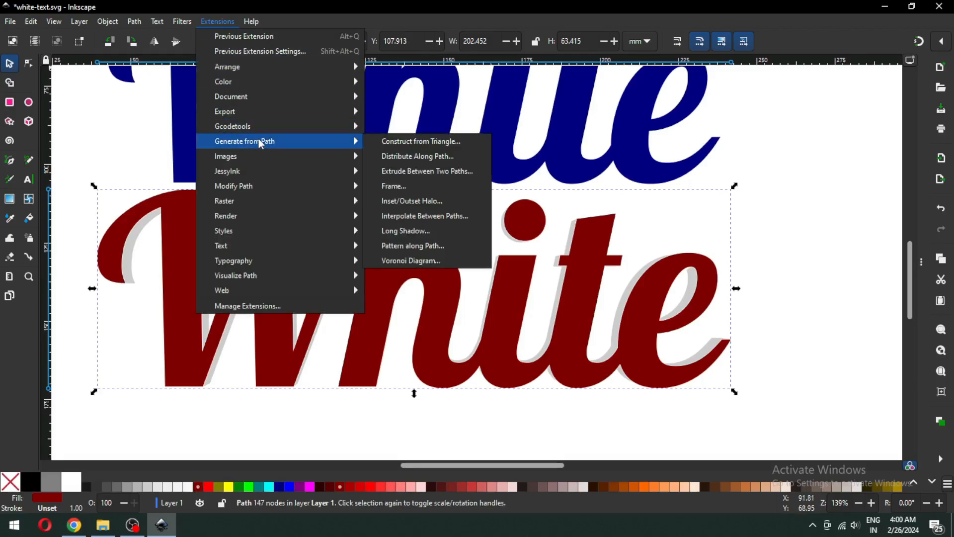
pyautogui.click(407, 230)
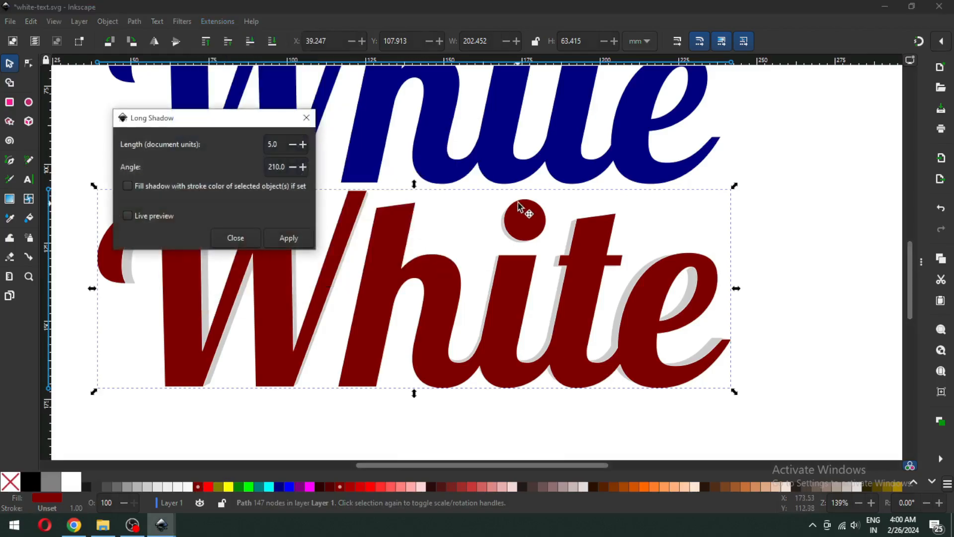
pyautogui.moveTo(253, 118); pyautogui.dragTo(563, 113)
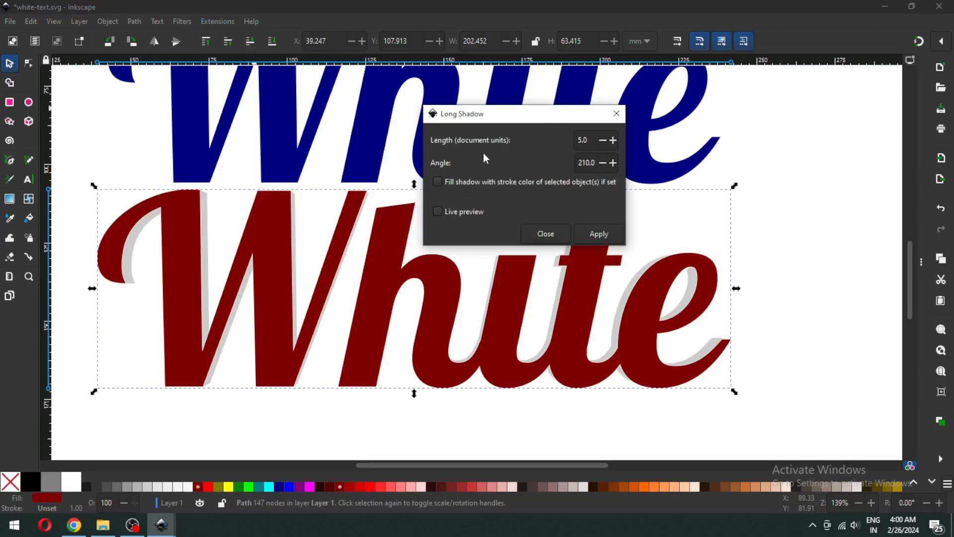
pyautogui.click(438, 212)
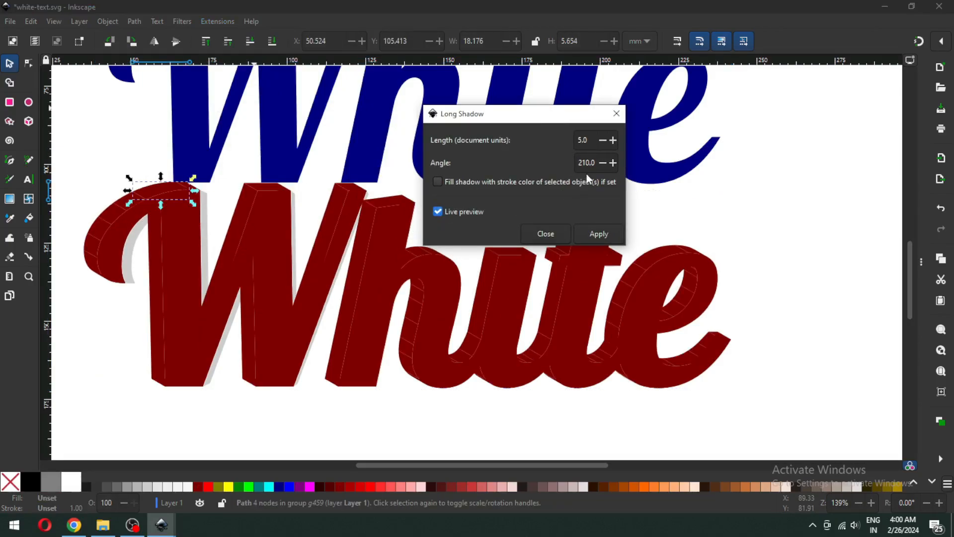
pyautogui.write('-45')
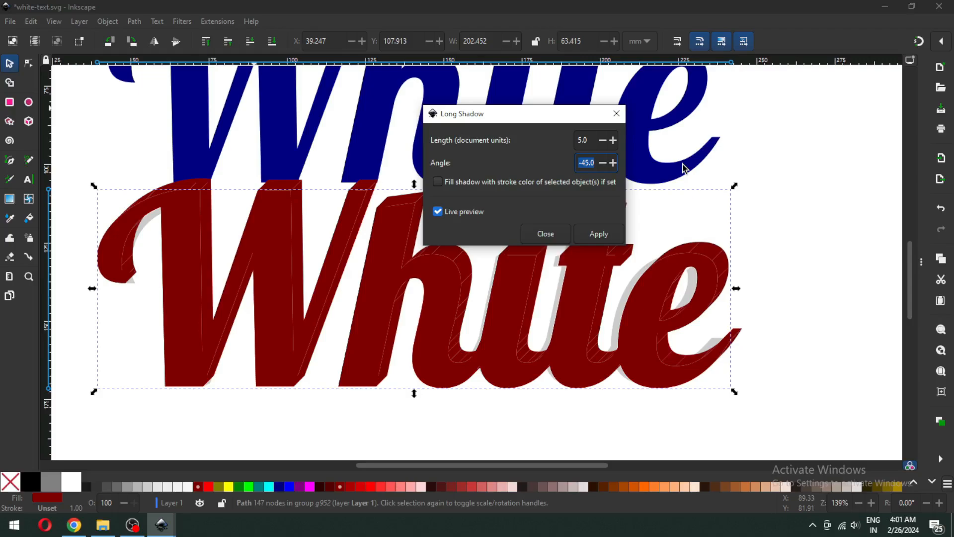
pyautogui.write('12')
pyautogui.click(588, 142)
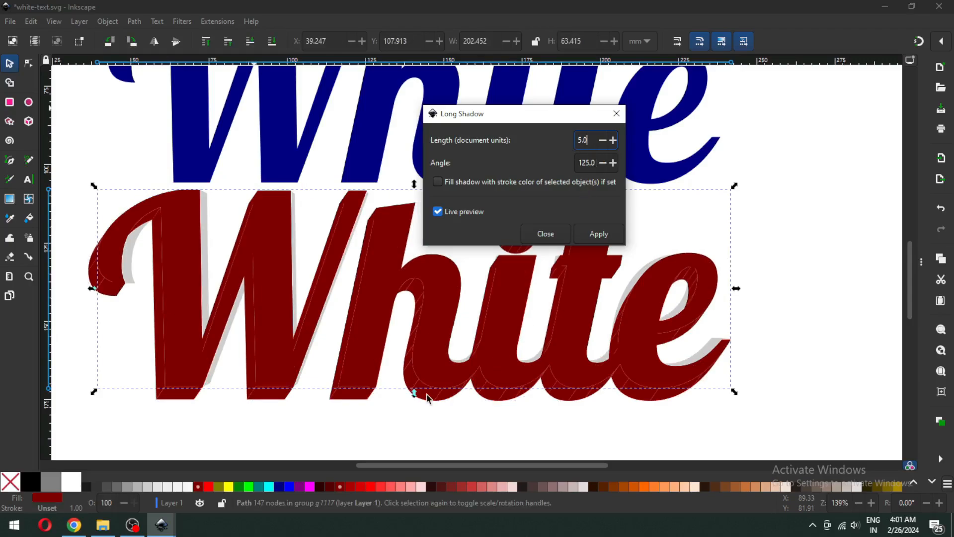
pyautogui.click(604, 234)
pyautogui.click(544, 234)
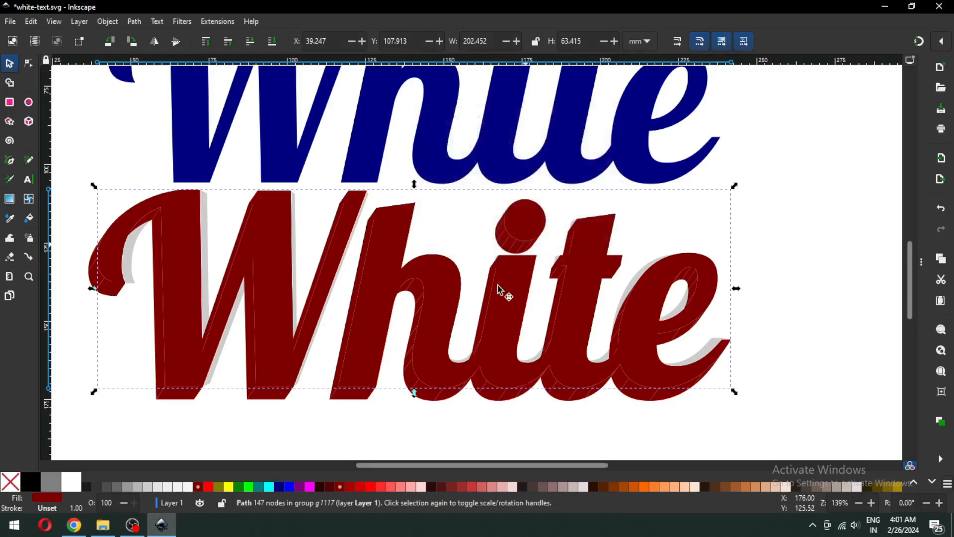
# Step: Move the dark red long-shadow group about 4 mm left and 5 mm down, away from the gray lettering
pyautogui.click(430, 416)
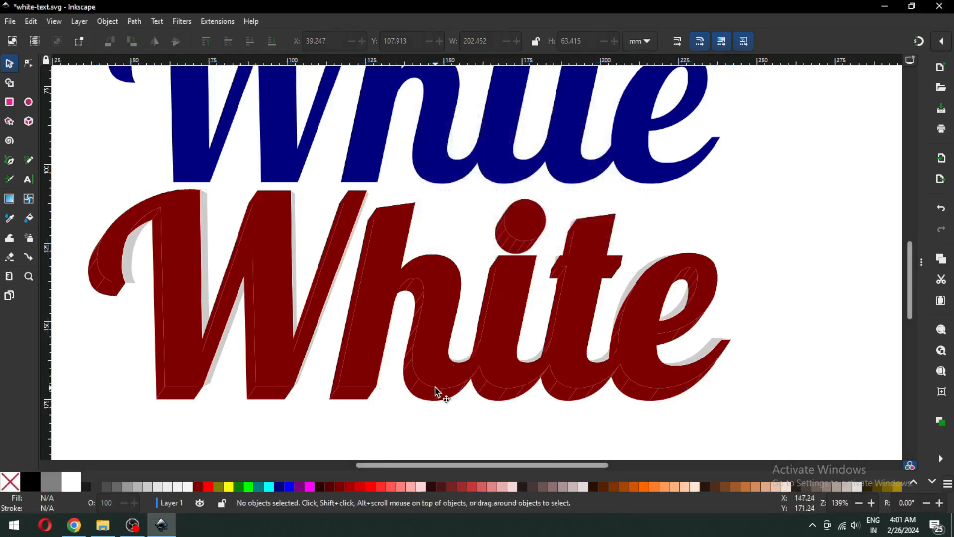
pyautogui.click(440, 374)
pyautogui.moveTo(437, 368); pyautogui.dragTo(427, 390)
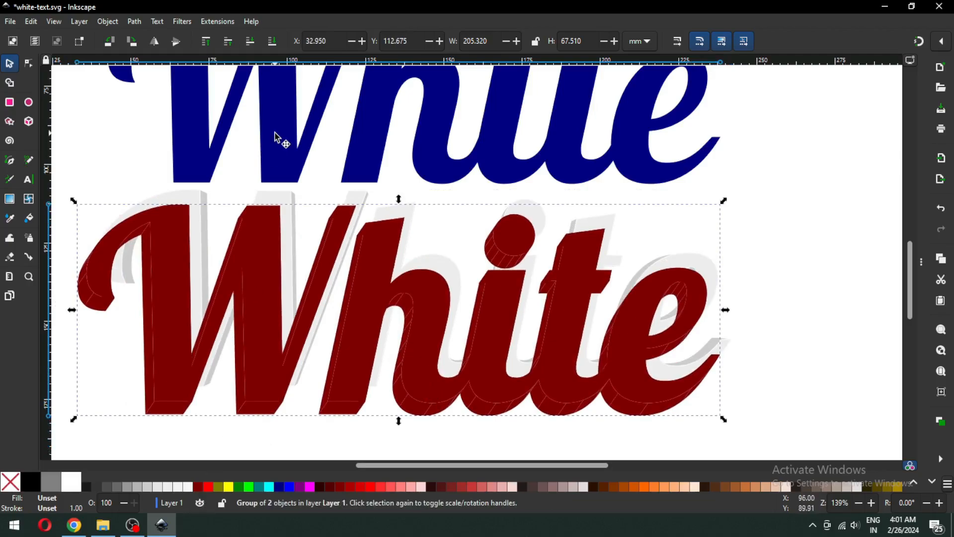
# Step: Ungroup the dark red long-shadow group once and fill the selected parts with dark gray
pyautogui.click(108, 22)
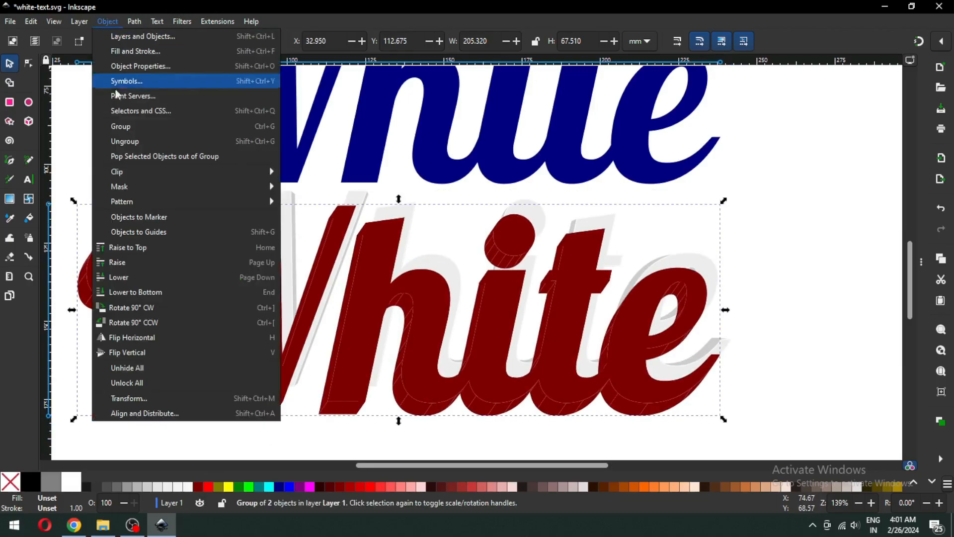
pyautogui.click(132, 142)
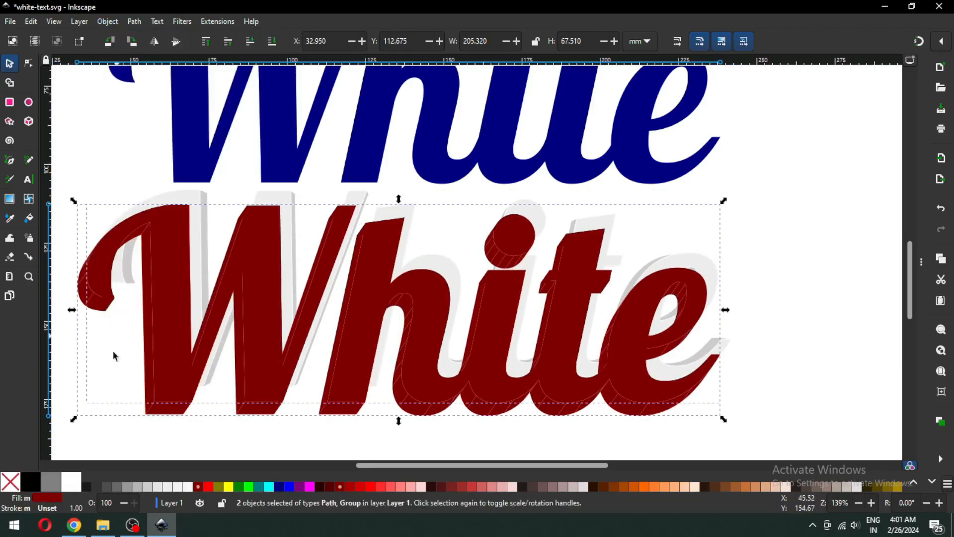
pyautogui.click(105, 485)
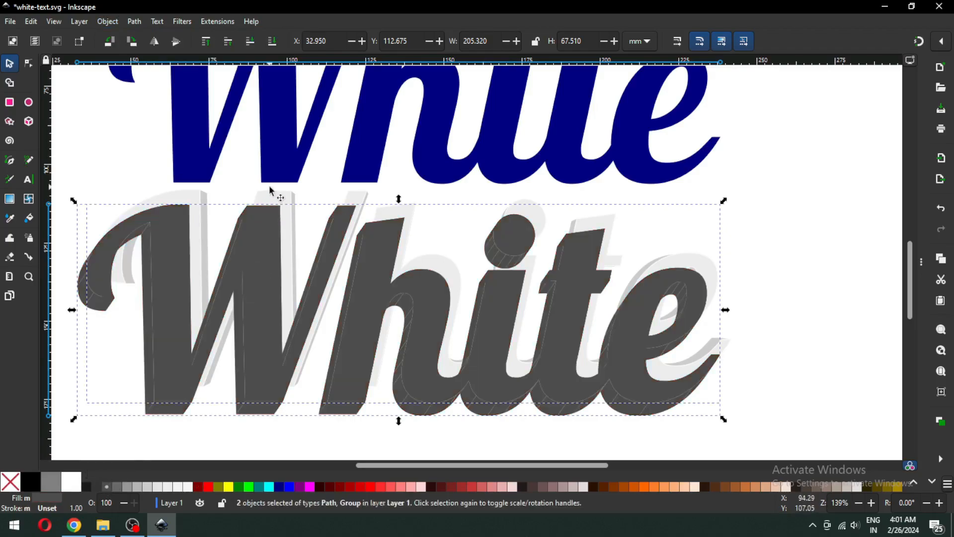
# Step: Ungroup the remaining nested shadow group and unite all the dark gray shadow pieces into a single path
pyautogui.click(135, 21)
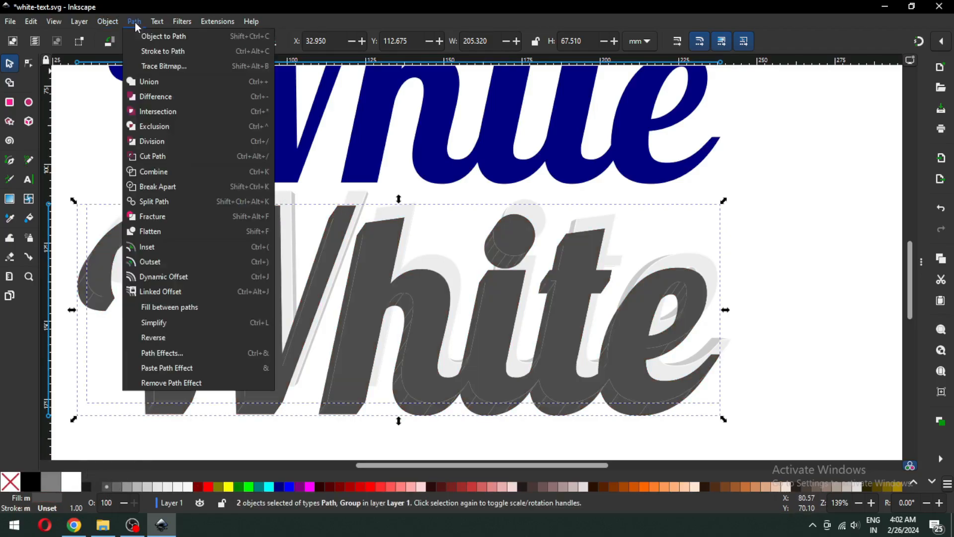
pyautogui.click(148, 79)
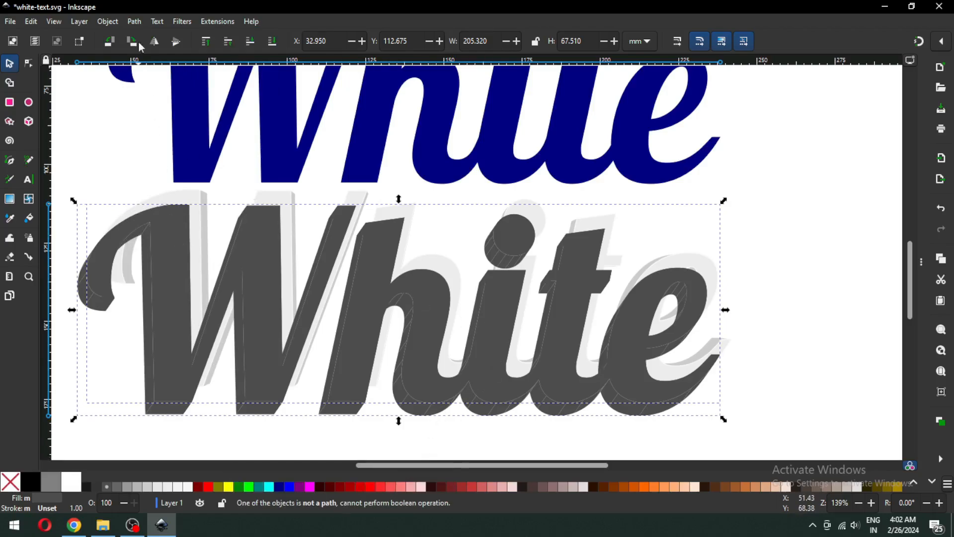
pyautogui.click(105, 23)
pyautogui.click(118, 142)
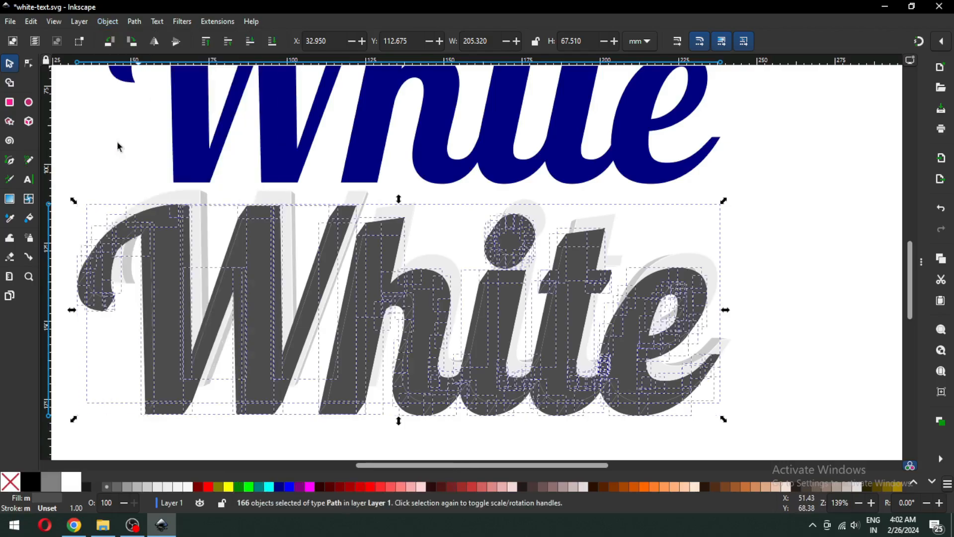
pyautogui.click(139, 26)
pyautogui.click(149, 78)
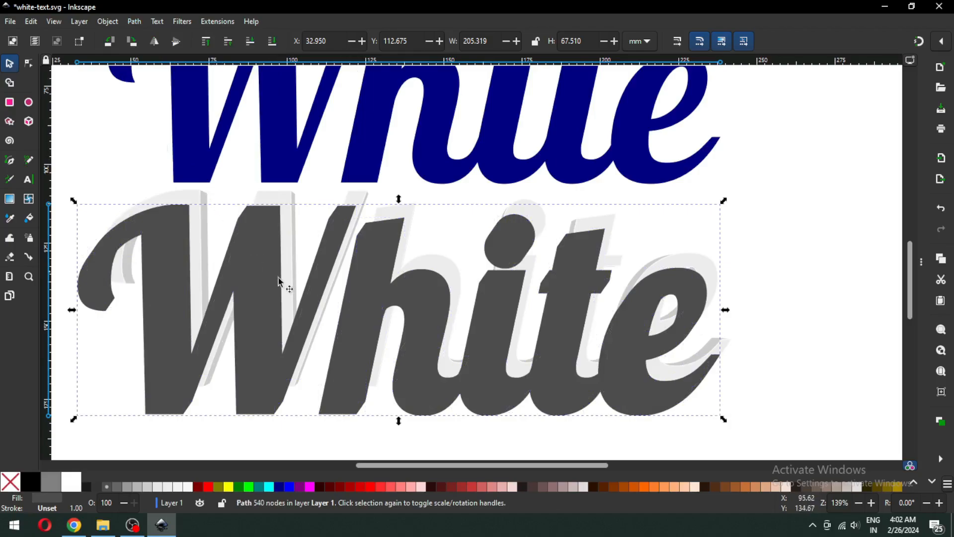
# Step: Lower the dark gray shadow path to the bottom and align it directly behind the light gray lettering
pyautogui.click(109, 22)
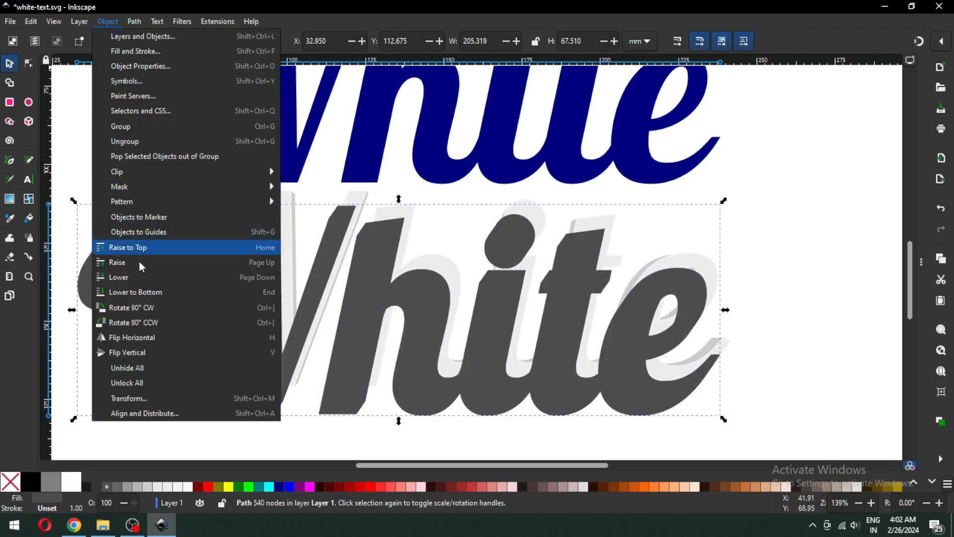
pyautogui.click(145, 291)
pyautogui.click(820, 294)
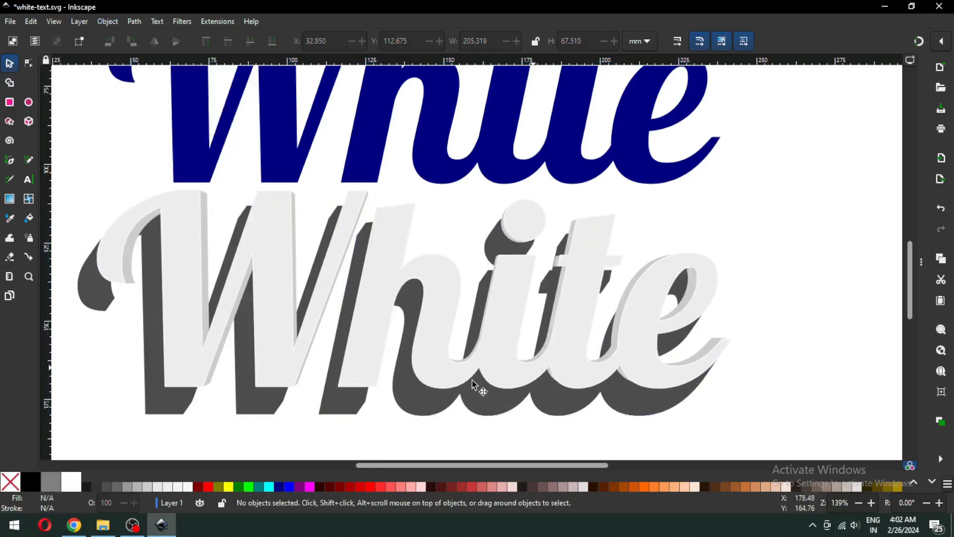
pyautogui.moveTo(162, 404); pyautogui.dragTo(177, 393)
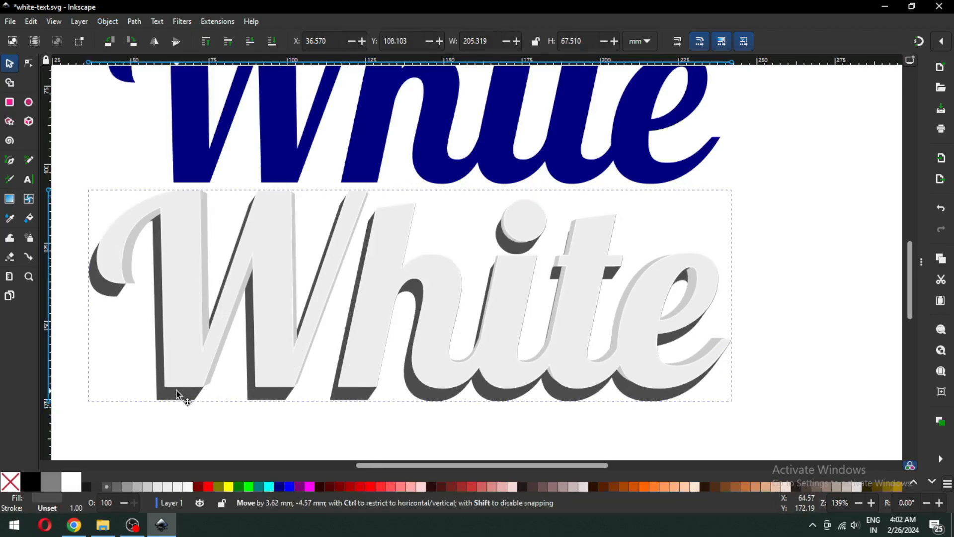
pyautogui.moveTo(177, 394); pyautogui.dragTo(177, 394)
# Step: Delete the dark blue White word and move all parts of the extruded lettering up to the middle of the page
pyautogui.press('-')
pyautogui.press('-')
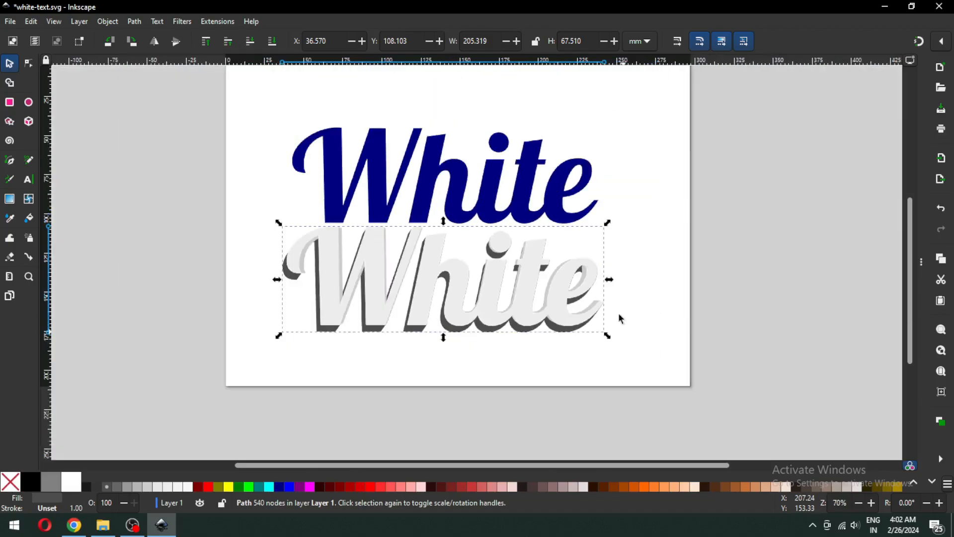
pyautogui.click(550, 198)
pyautogui.press('Delete')
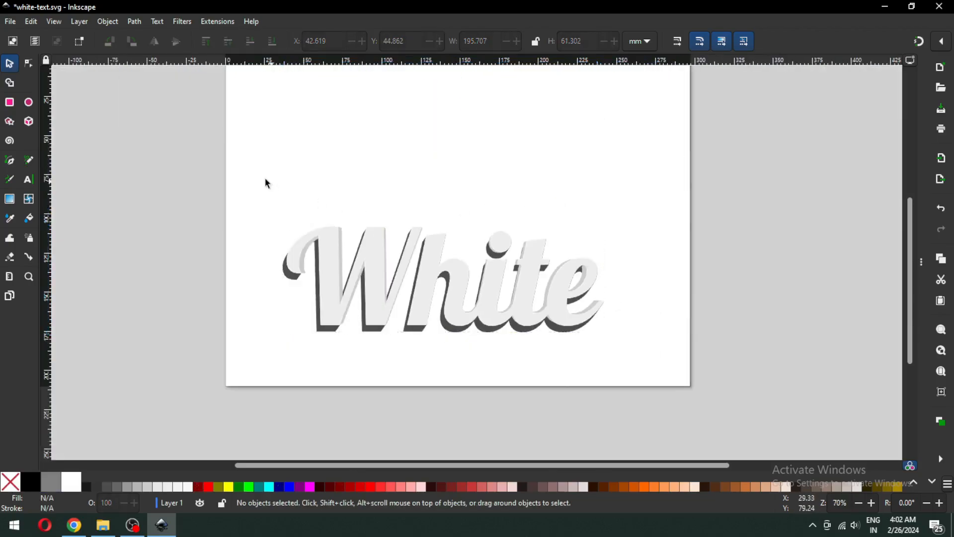
pyautogui.moveTo(265, 177); pyautogui.dragTo(666, 371)
pyautogui.moveTo(559, 288); pyautogui.dragTo(558, 233)
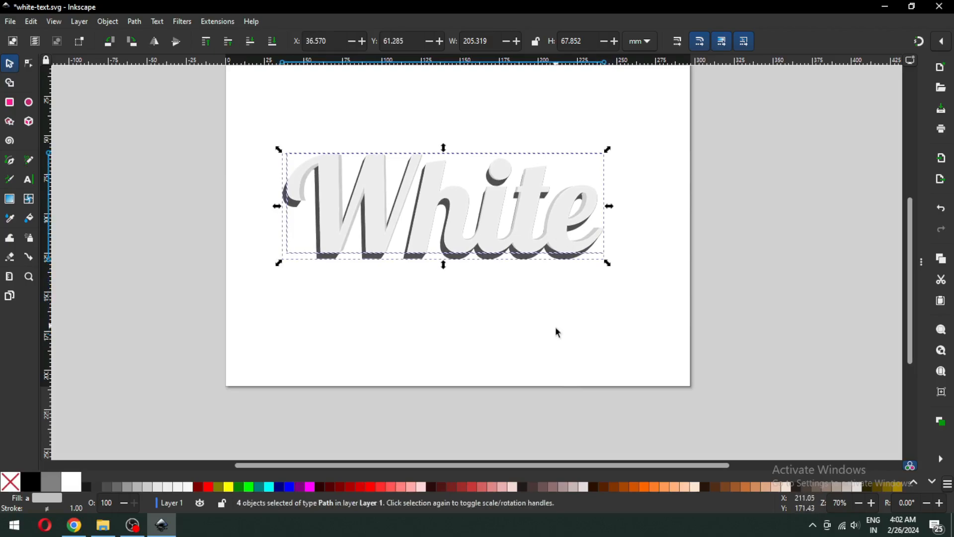
# Step: Draw a rectangle about 301 × 212 mm covering the whole page and lower it to the bottom behind the lettering
pyautogui.click(556, 332)
pyautogui.click(9, 103)
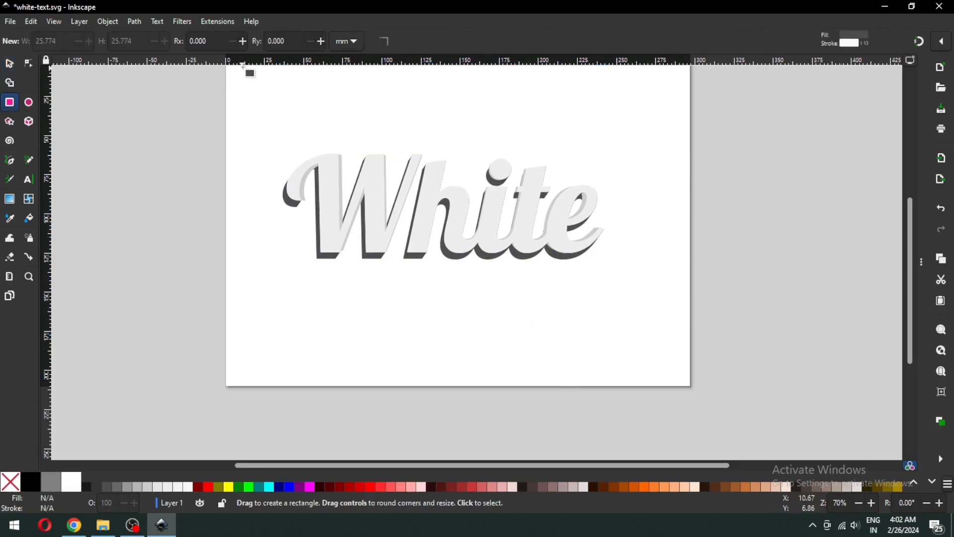
pyautogui.moveTo(912, 205); pyautogui.dragTo(909, 187)
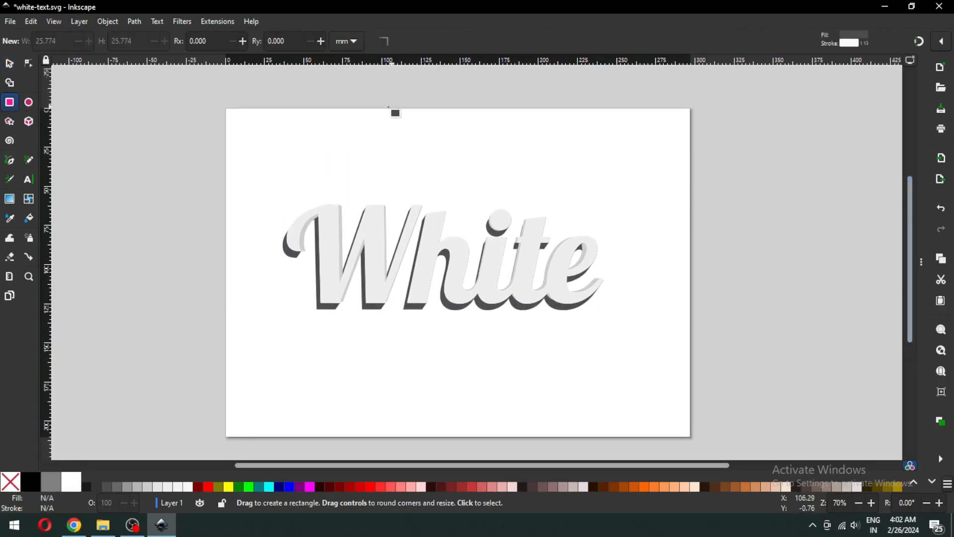
pyautogui.moveTo(223, 107)
pyautogui.mouseDown()
pyautogui.moveTo(665, 400)
pyautogui.moveTo(694, 439)
pyautogui.mouseUp()
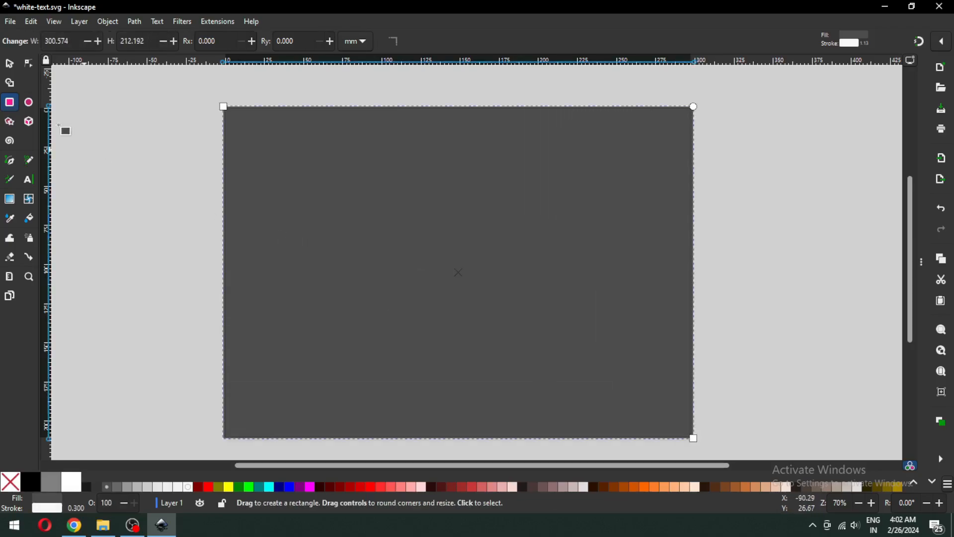
pyautogui.click(11, 63)
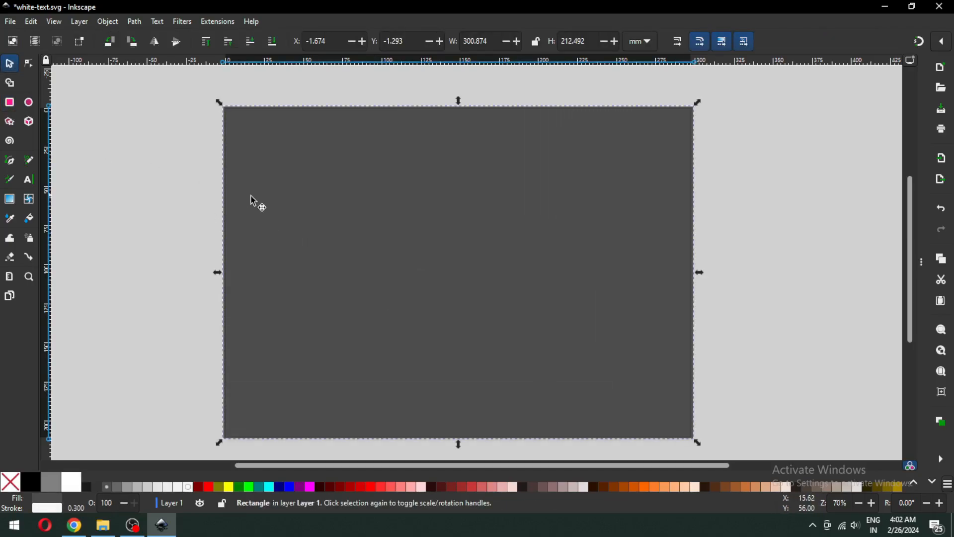
pyautogui.click(107, 23)
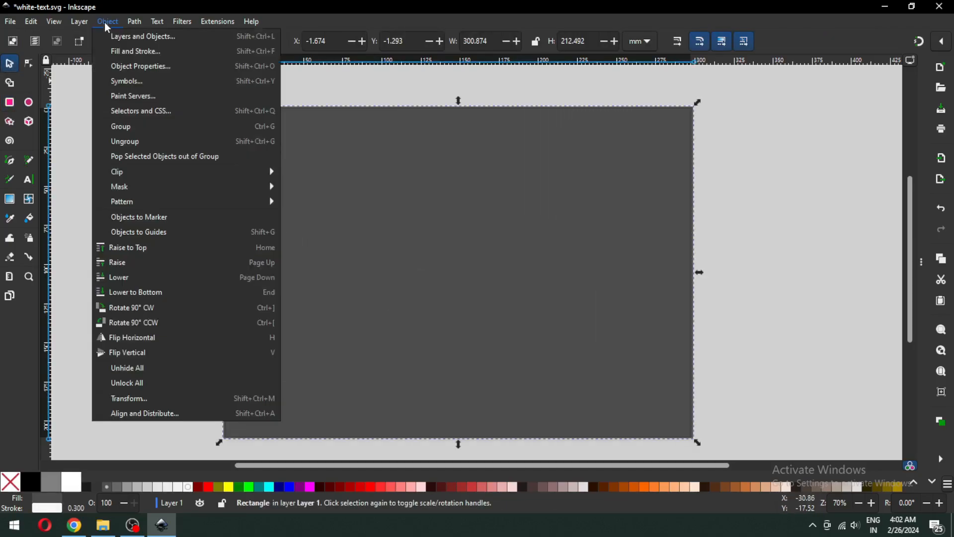
pyautogui.click(136, 293)
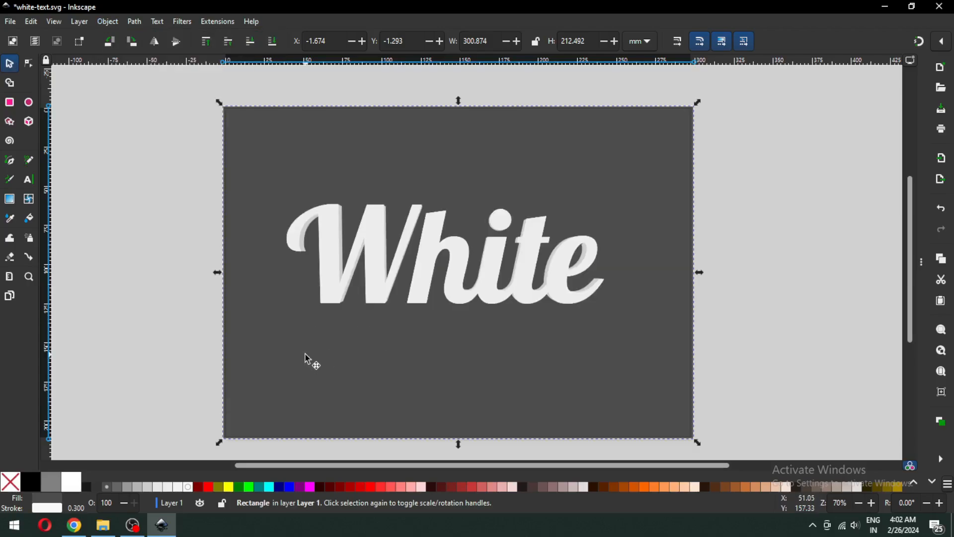
# Step: Give the background rectangle a radial gradient fill centred near the top of the letter t, with a white centre stop
pyautogui.click(13, 202)
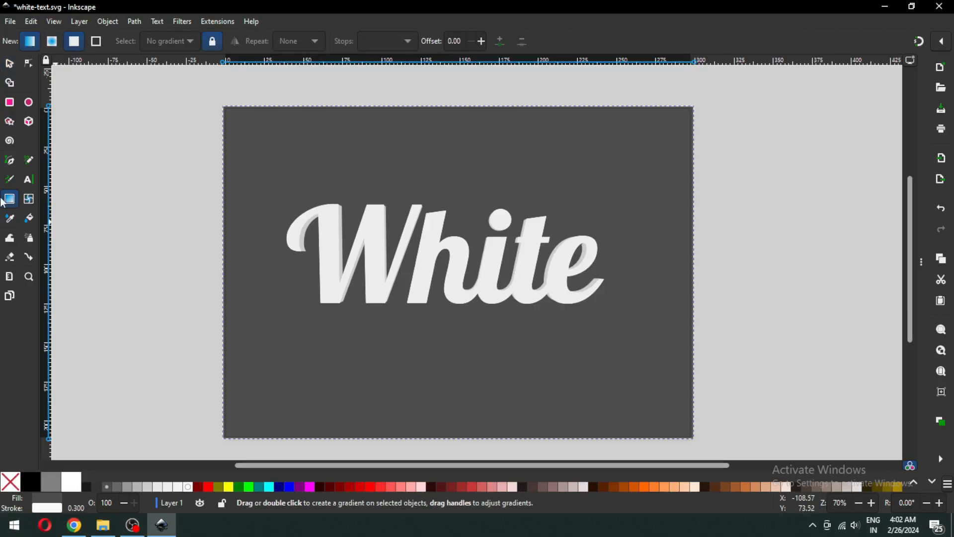
pyautogui.click(923, 266)
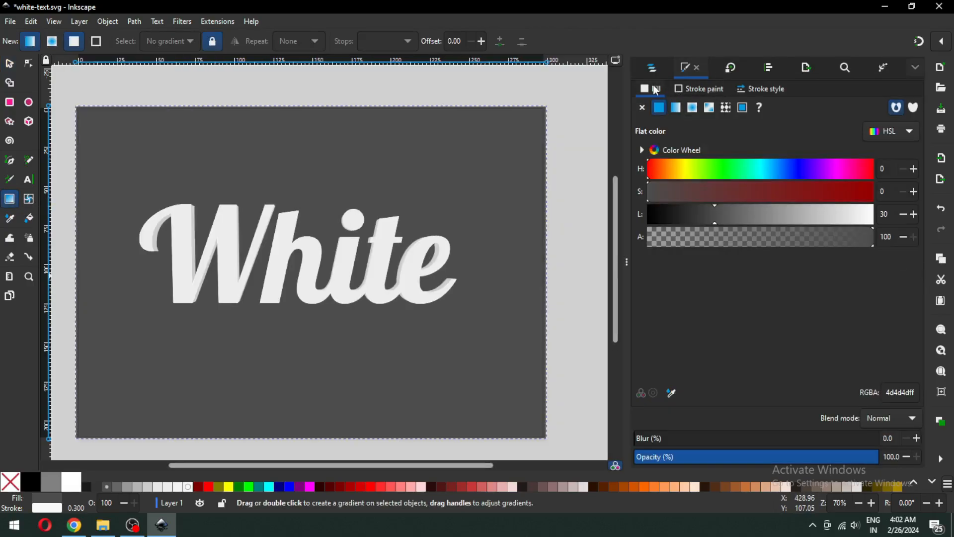
pyautogui.click(694, 111)
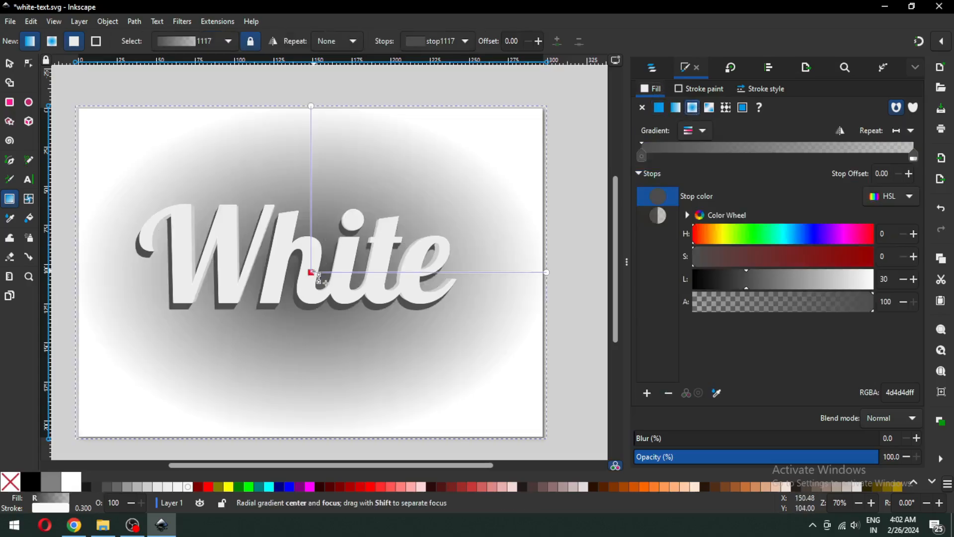
pyautogui.moveTo(313, 279); pyautogui.dragTo(378, 208)
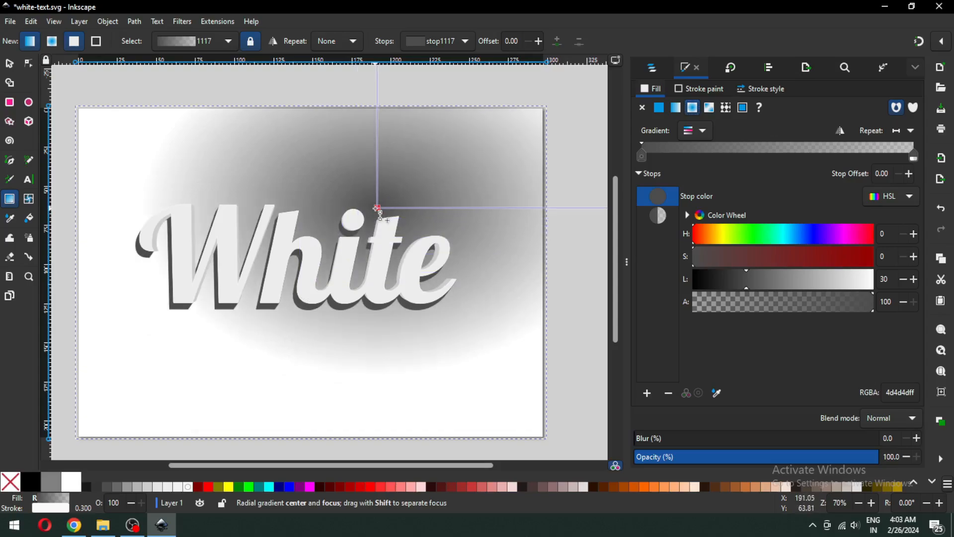
pyautogui.moveTo(862, 279); pyautogui.dragTo(878, 279)
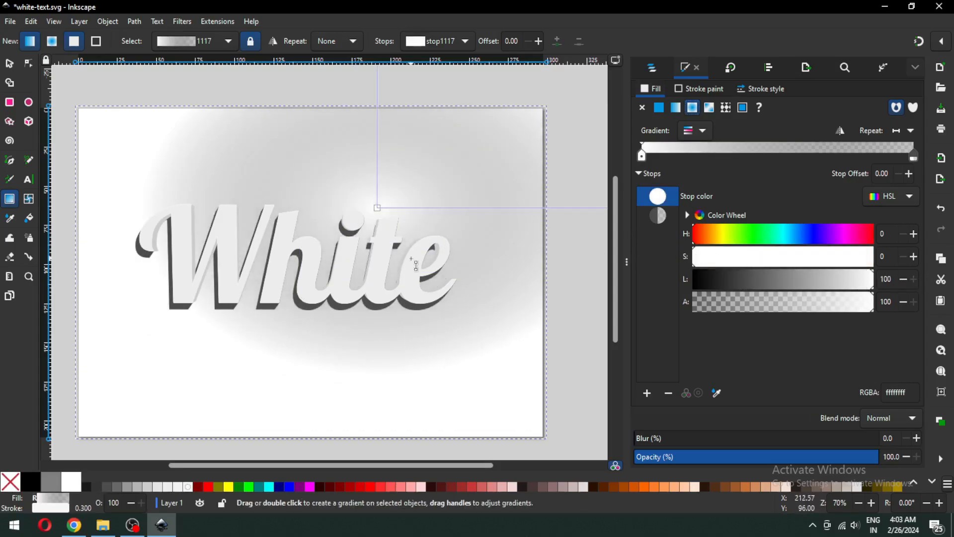
# Step: Set the gradient's outer stop to alpha 100, lightness 84 and saturation 8, and deselect the background rectangle
pyautogui.press('-')
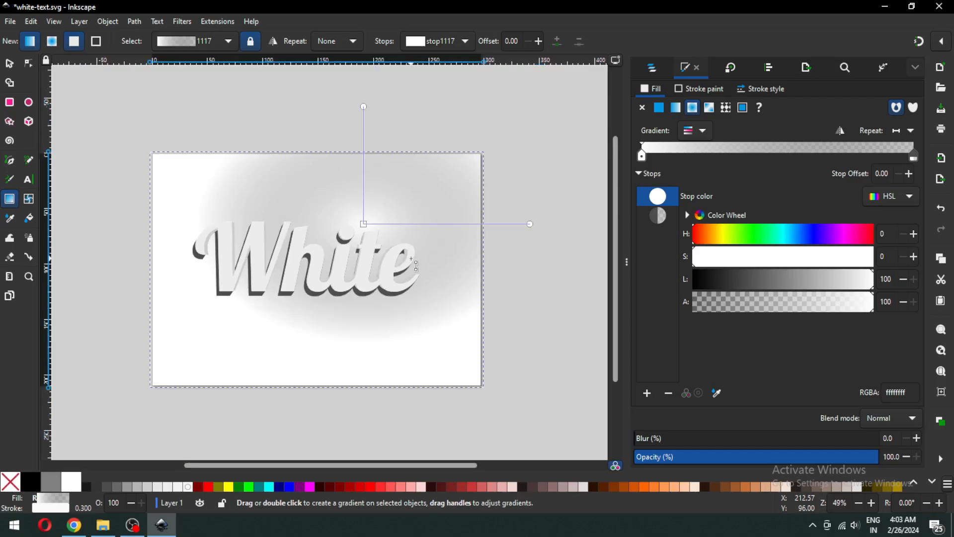
pyautogui.click(530, 224)
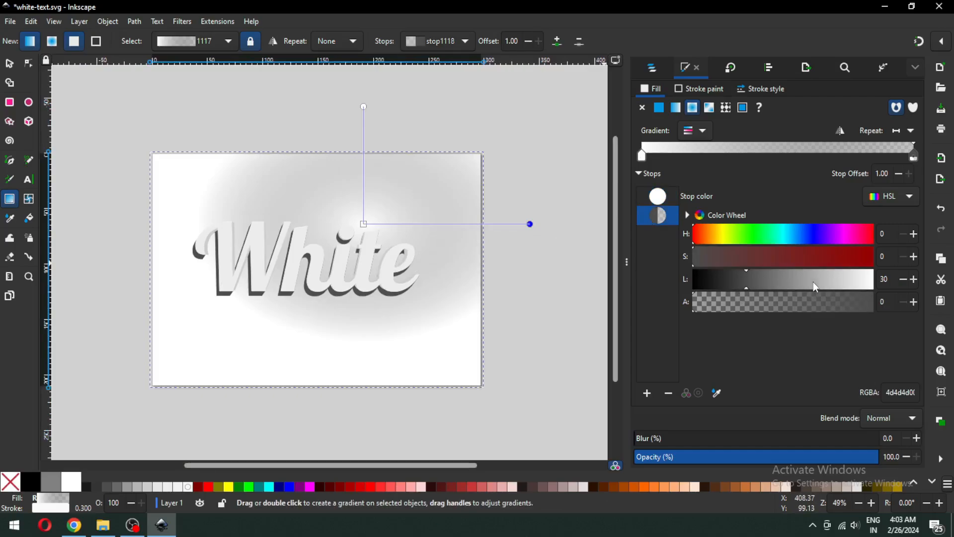
pyautogui.moveTo(778, 311); pyautogui.dragTo(951, 305)
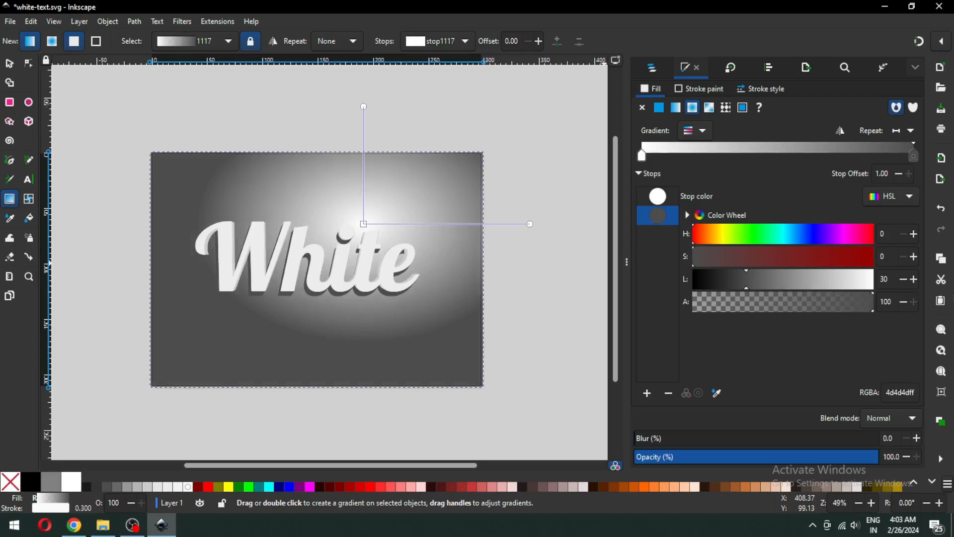
pyautogui.click(838, 283)
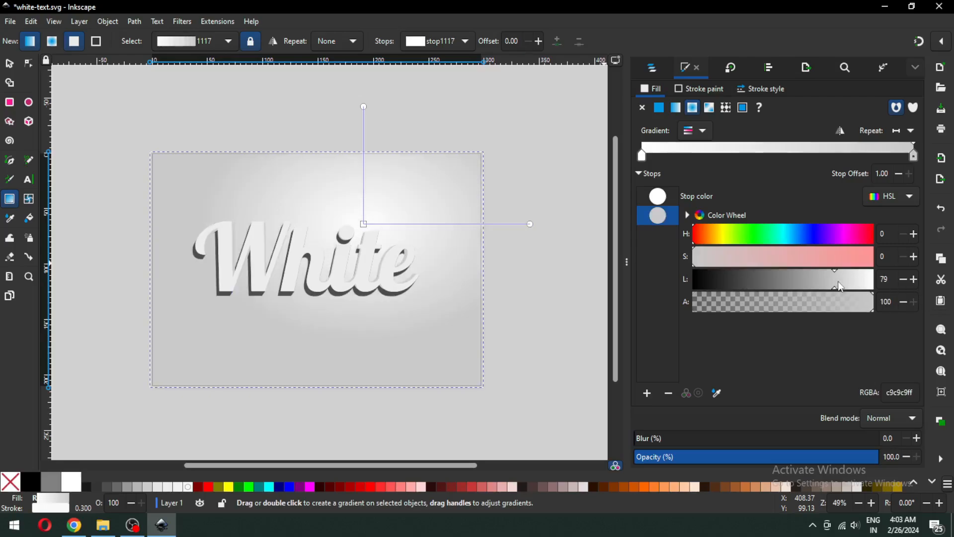
pyautogui.moveTo(842, 283); pyautogui.dragTo(846, 283)
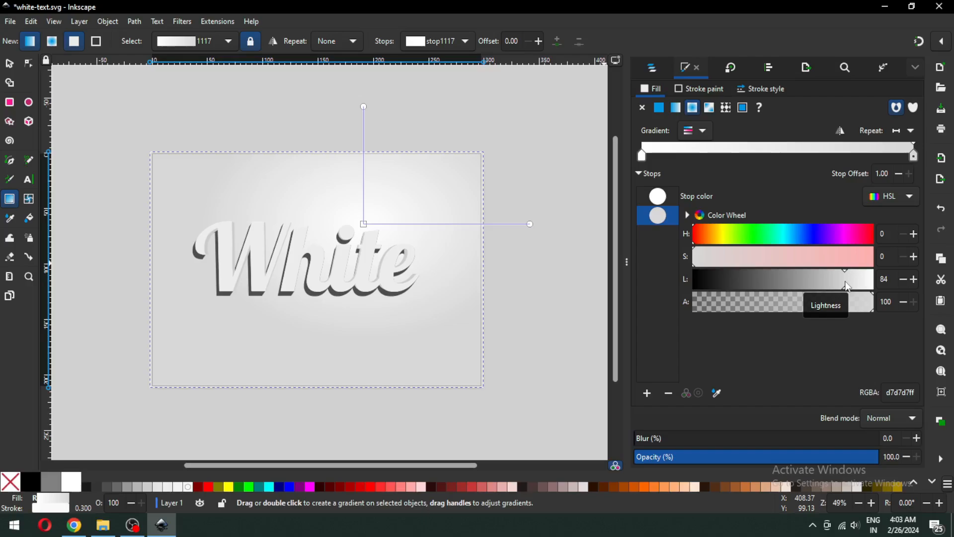
pyautogui.click(710, 265)
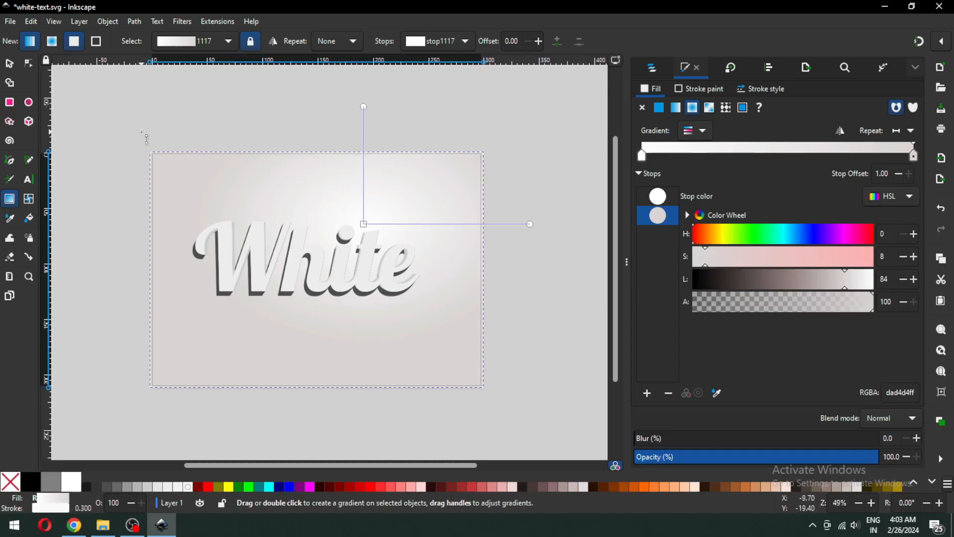
pyautogui.click(10, 62)
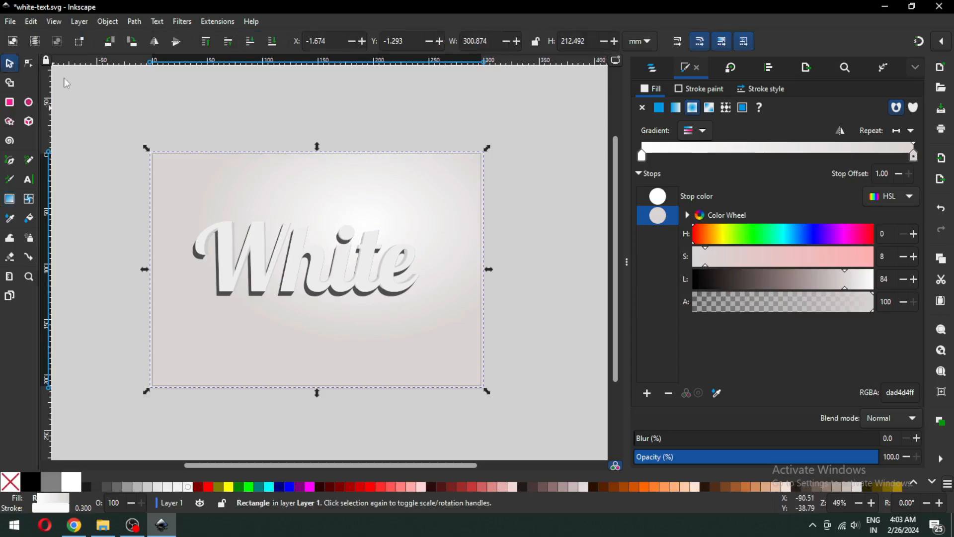
pyautogui.click(188, 94)
# Step: Narrow the dark gray shadow path to about 203 mm wide, keeping its left edge in place, and save the drawing
pyautogui.press('z')
pyautogui.moveTo(101, 138); pyautogui.dragTo(534, 353)
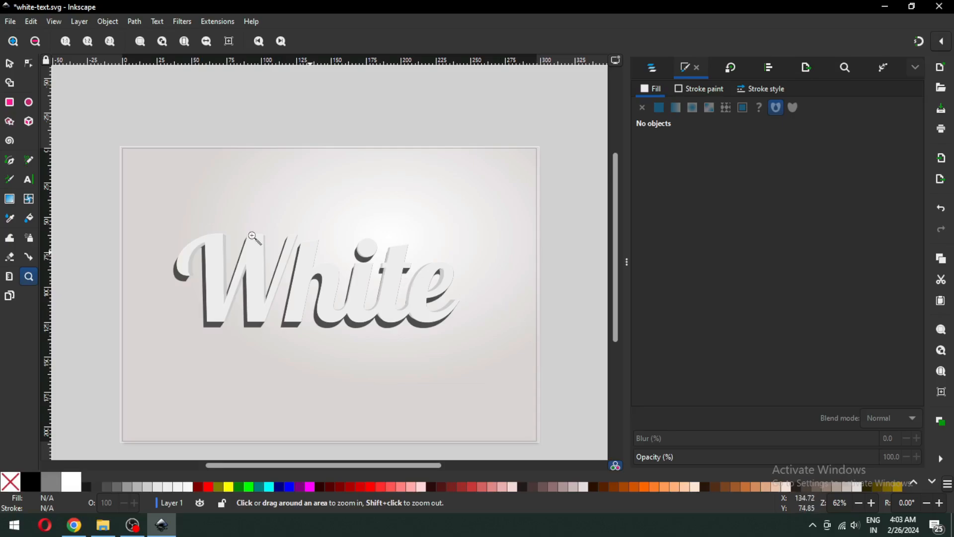
pyautogui.click(10, 64)
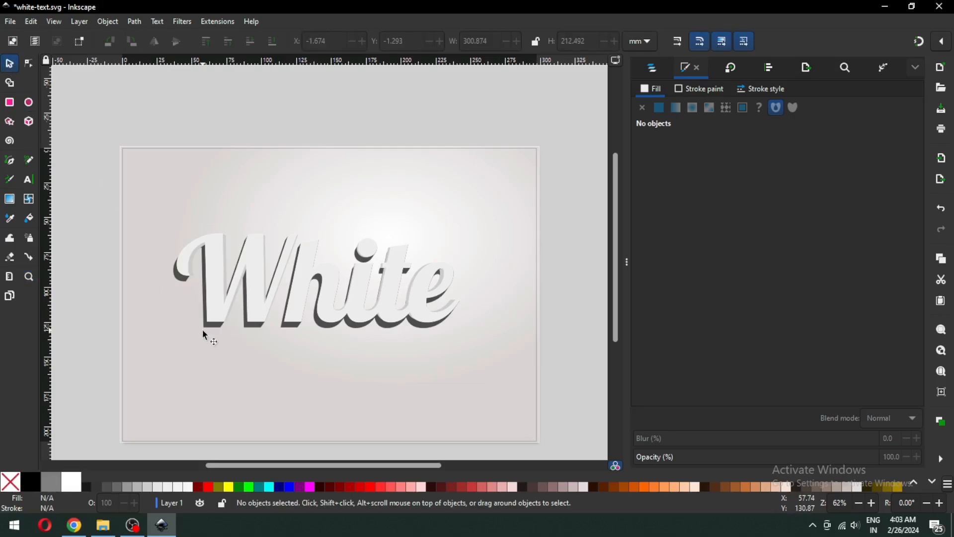
pyautogui.press('z')
pyautogui.moveTo(155, 225); pyautogui.dragTo(495, 359)
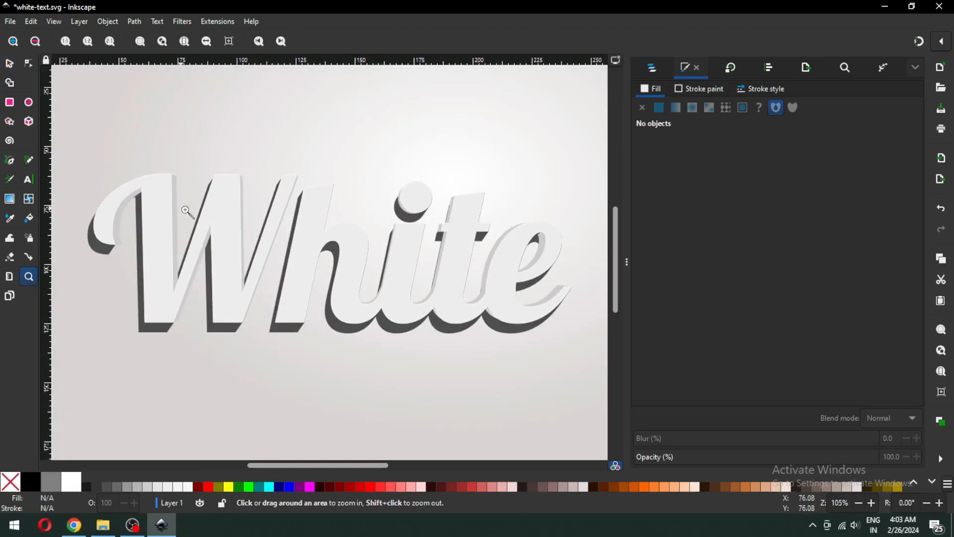
pyautogui.click(8, 67)
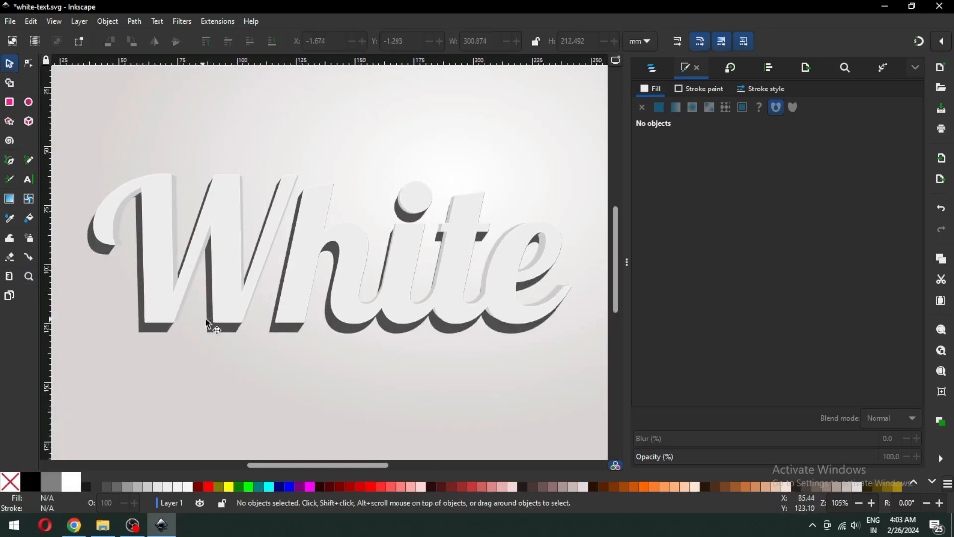
pyautogui.click(499, 328)
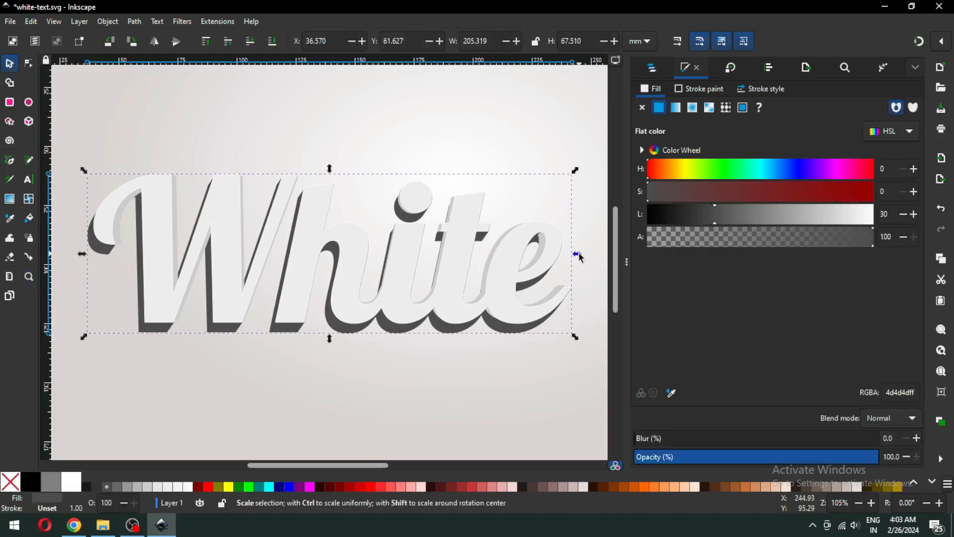
pyautogui.moveTo(577, 254); pyautogui.dragTo(575, 256)
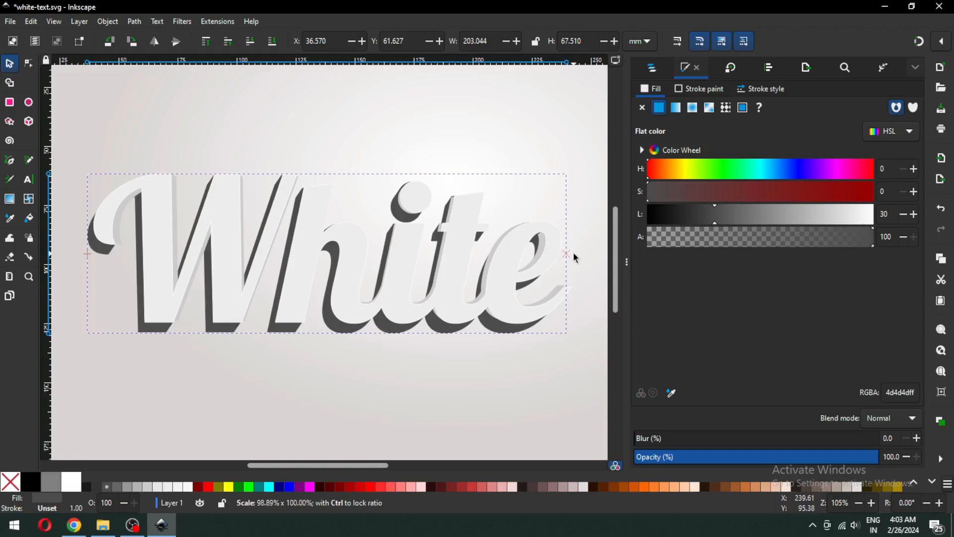
pyautogui.moveTo(574, 254); pyautogui.dragTo(574, 254)
pyautogui.hotkey('ctrl', 's')
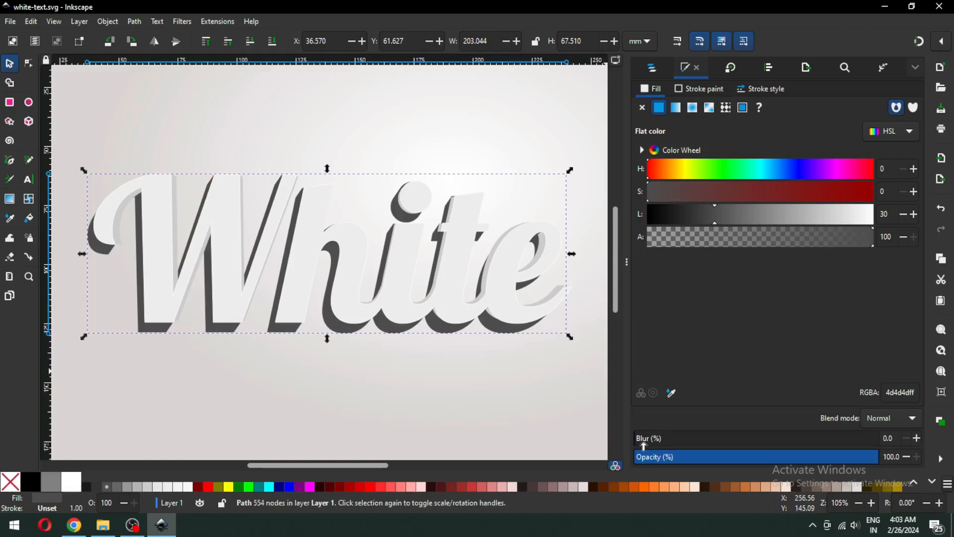
# Step: Blur the dark gray shadow by 14.3% and reduce its opacity to 65.1%
pyautogui.moveTo(645, 439); pyautogui.dragTo(662, 438)
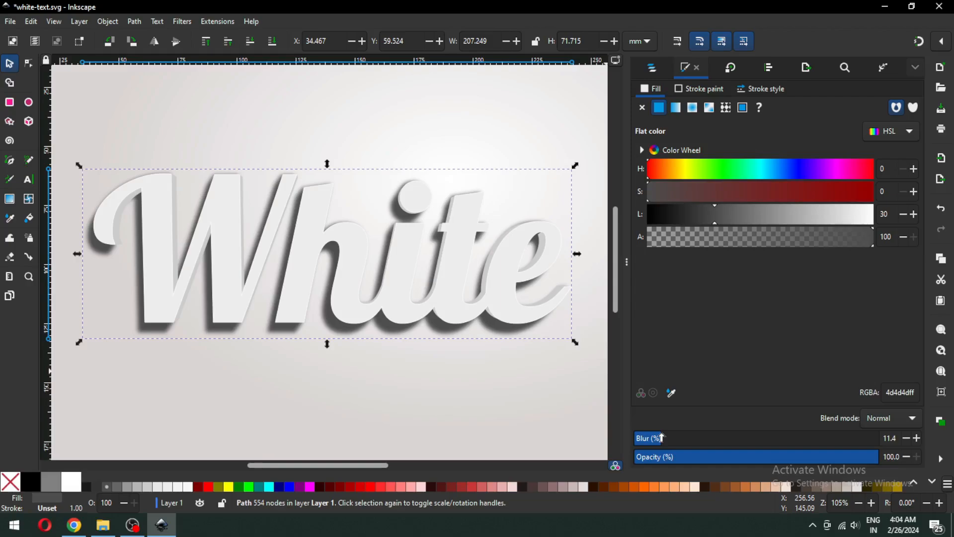
pyautogui.moveTo(662, 437); pyautogui.dragTo(674, 438)
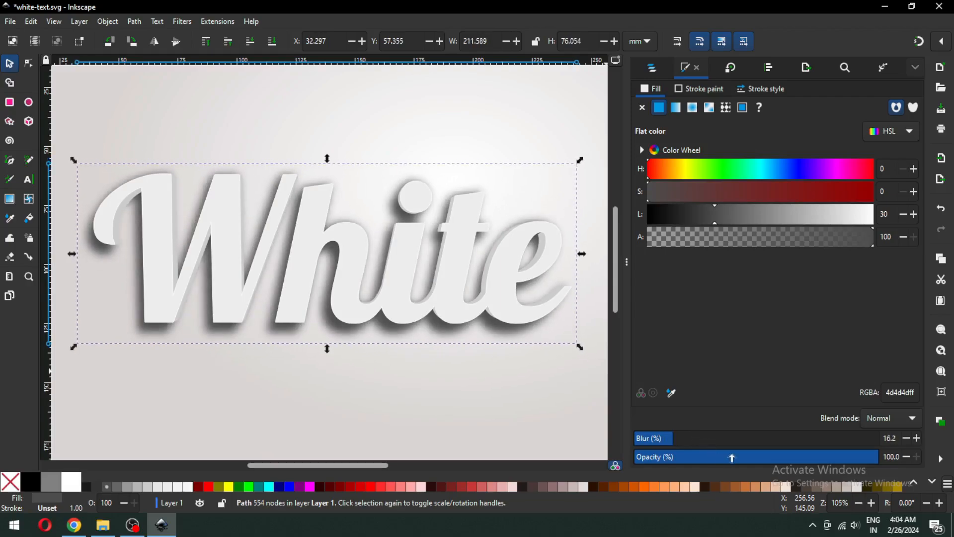
pyautogui.click(793, 454)
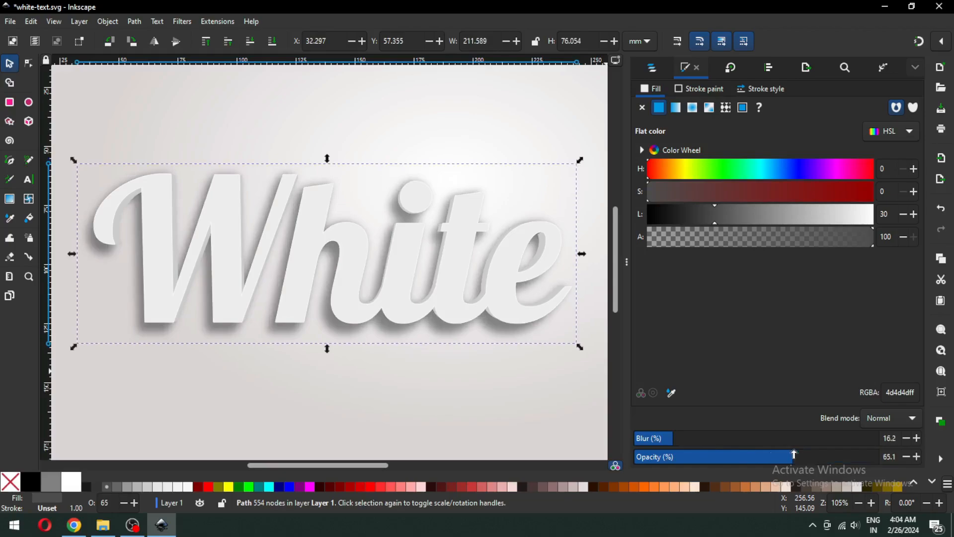
pyautogui.click(665, 439)
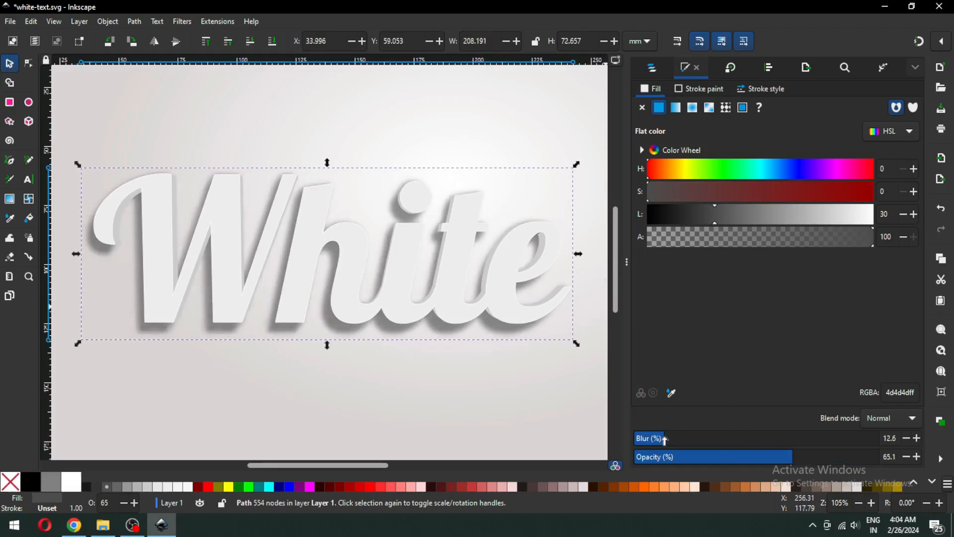
pyautogui.click(671, 439)
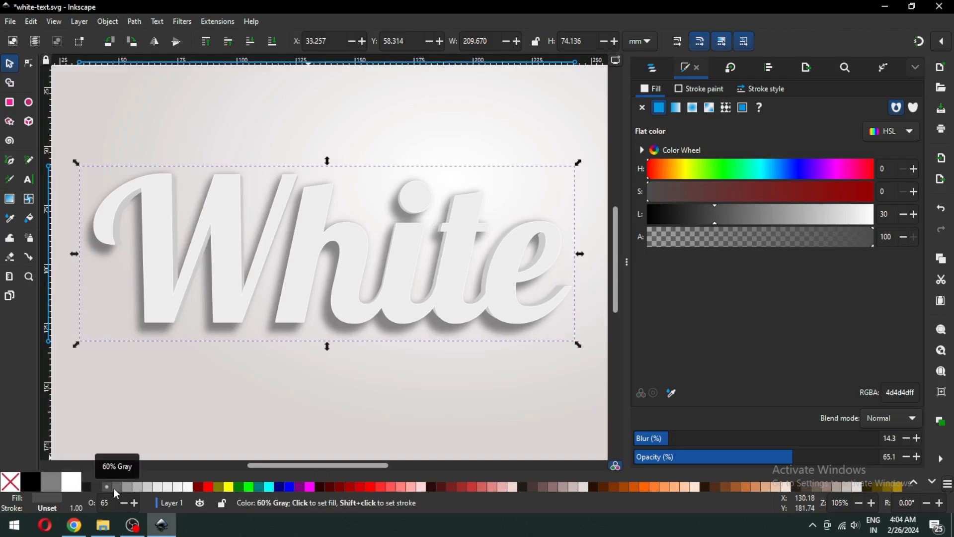
# Step: Lower the blurred shadow's opacity further to 53% and deselect it to show the whole page
pyautogui.click(746, 457)
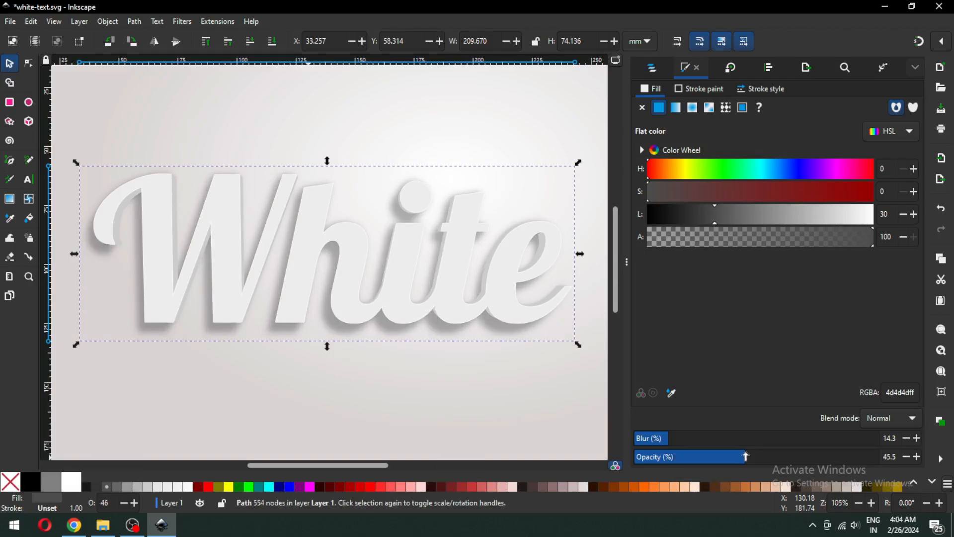
pyautogui.click(717, 456)
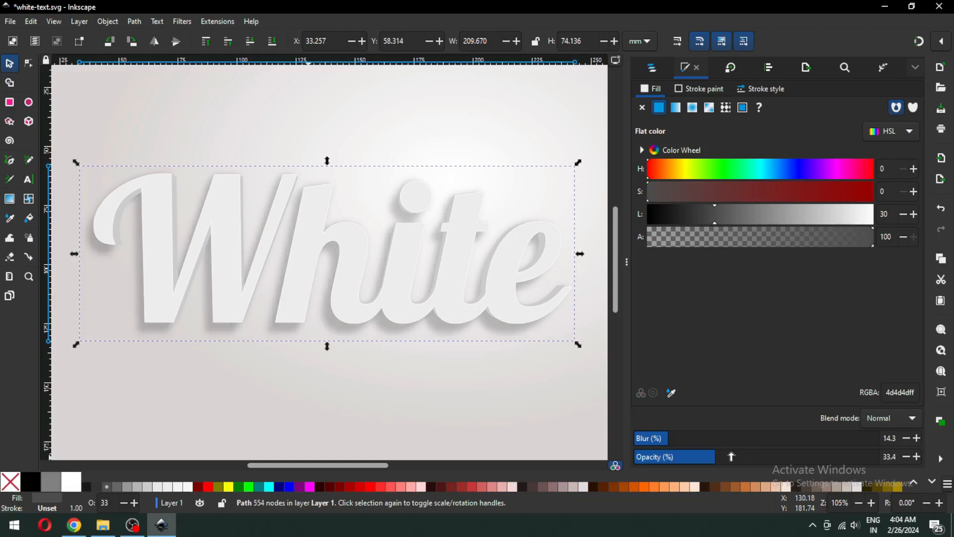
pyautogui.moveTo(732, 456); pyautogui.dragTo(778, 454)
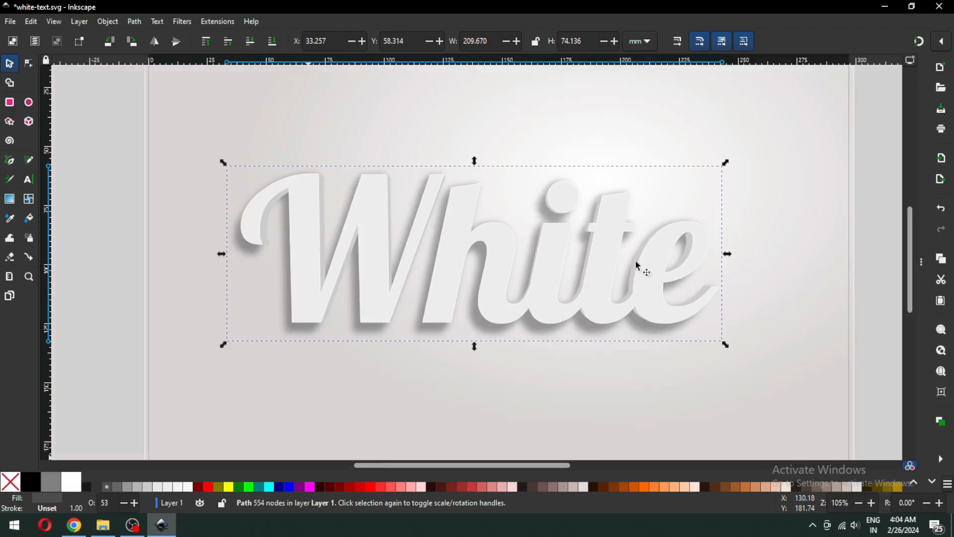
pyautogui.click(628, 261)
pyautogui.click(865, 295)
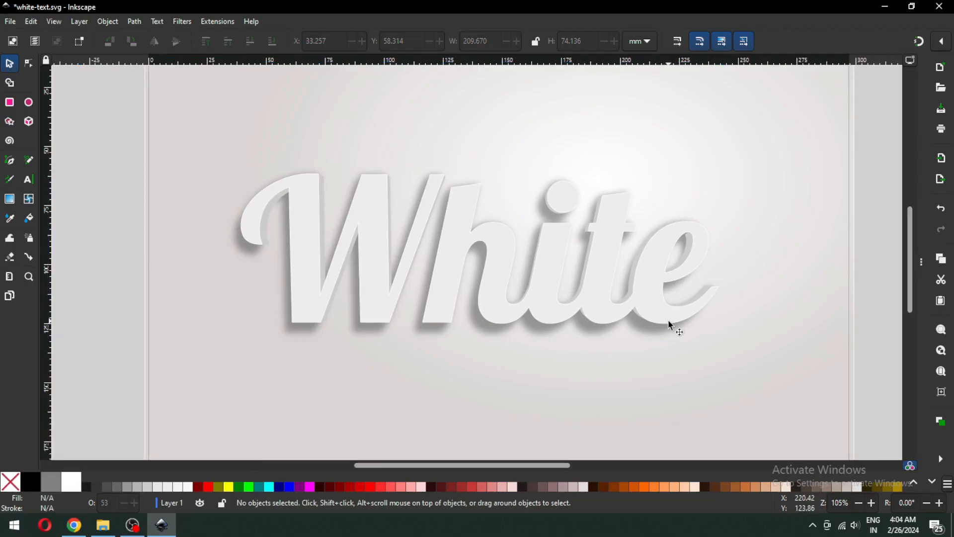
pyautogui.press('-')
pyautogui.press('-')
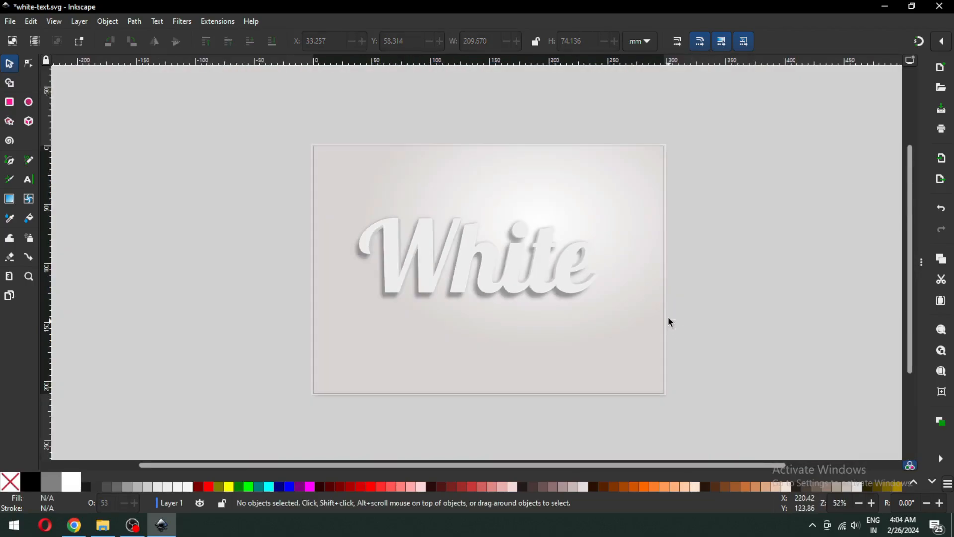
# Step: Increase the dark gray shadow's blur to 19.9% and reduce its height to about 78 mm, keeping its lower edge in place
pyautogui.press('z')
pyautogui.moveTo(249, 125); pyautogui.dragTo(751, 399)
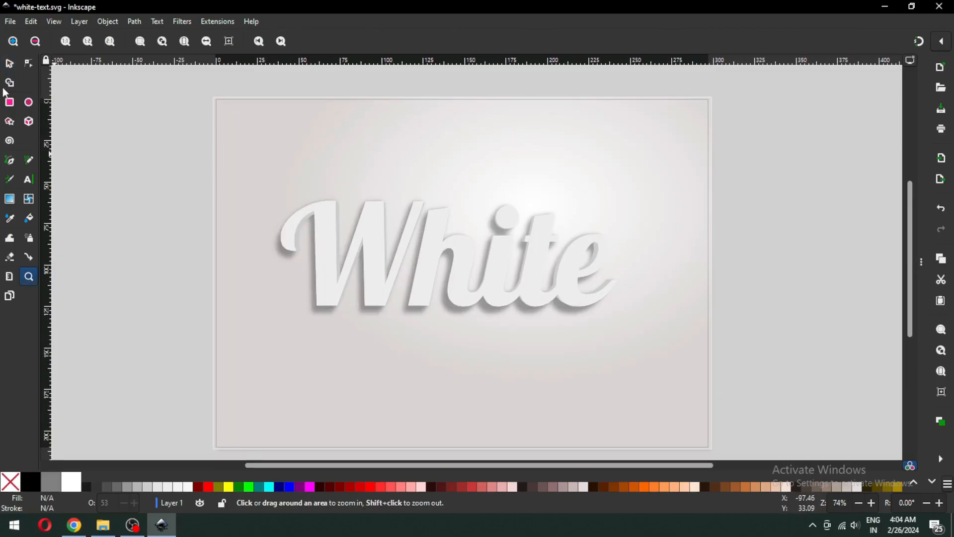
pyautogui.click(10, 63)
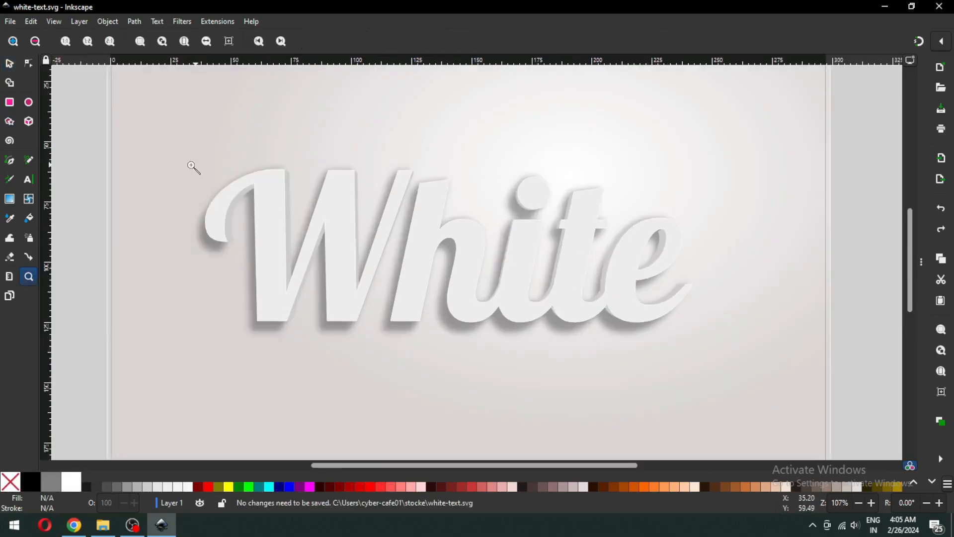
pyautogui.click(10, 63)
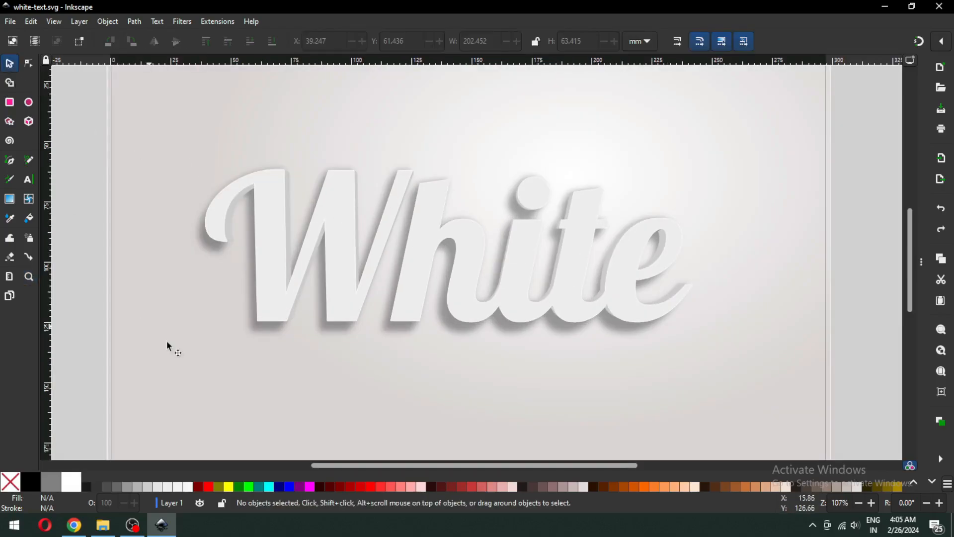
pyautogui.click(255, 330)
pyautogui.click(920, 266)
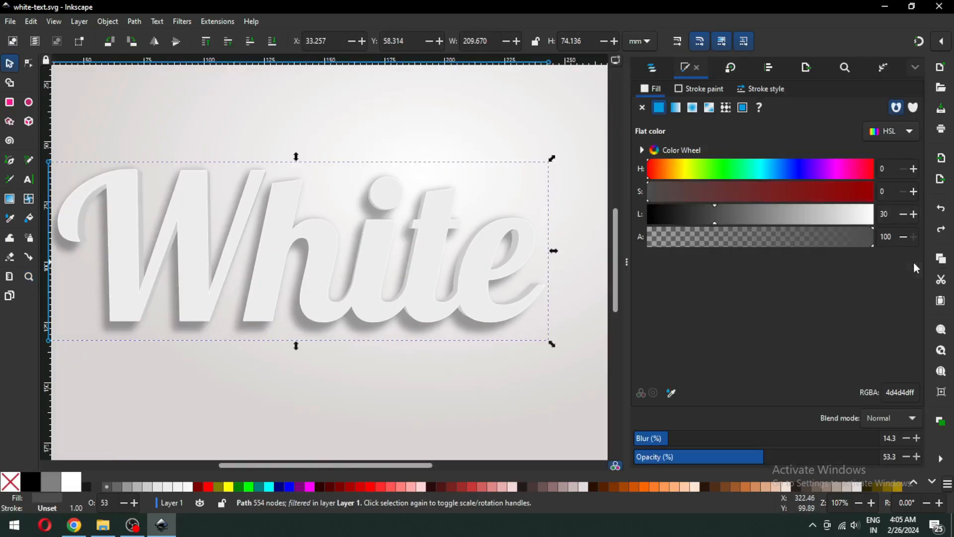
pyautogui.click(683, 438)
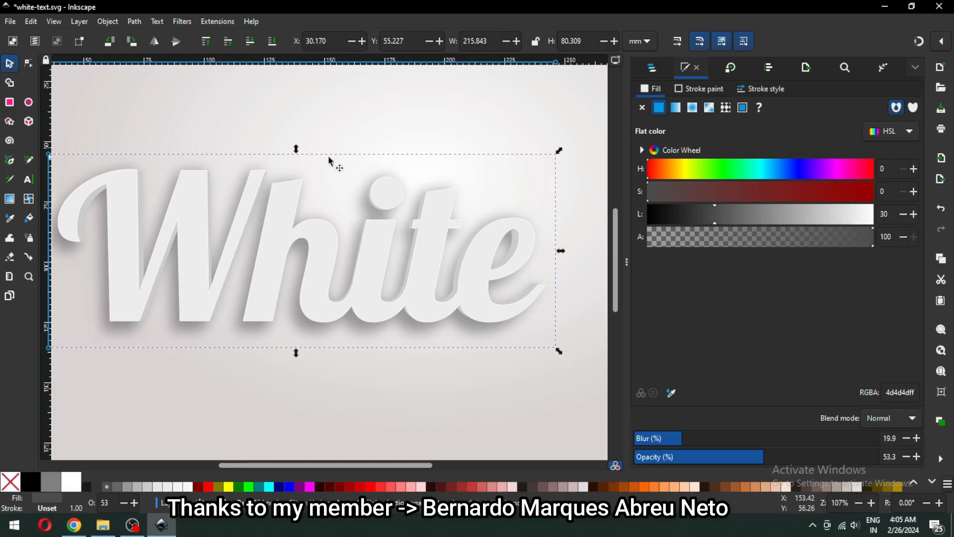
pyautogui.moveTo(296, 154); pyautogui.dragTo(294, 159)
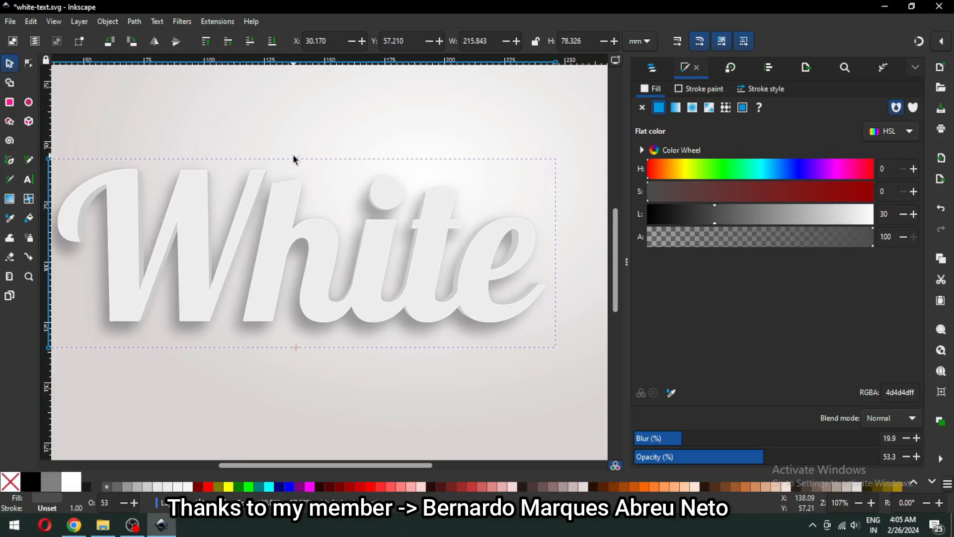
pyautogui.click(557, 253)
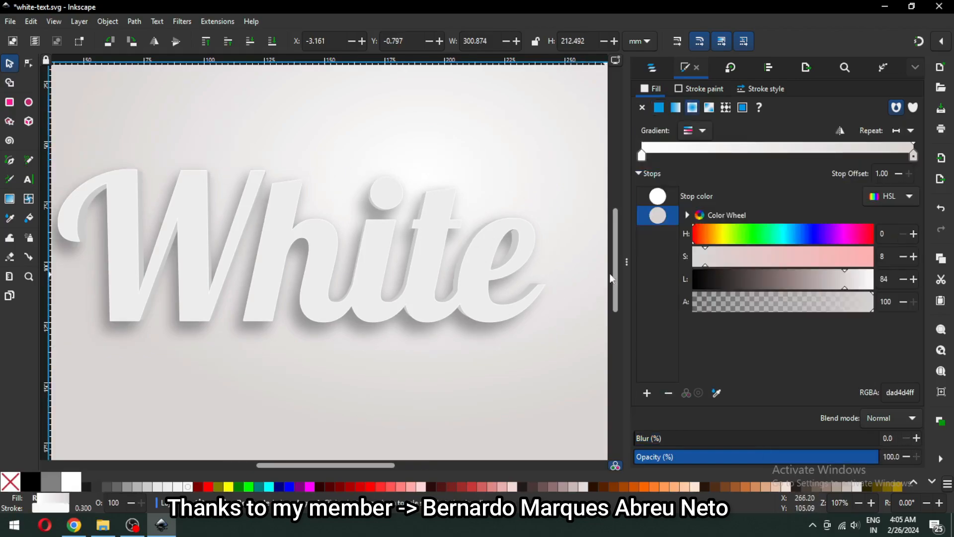